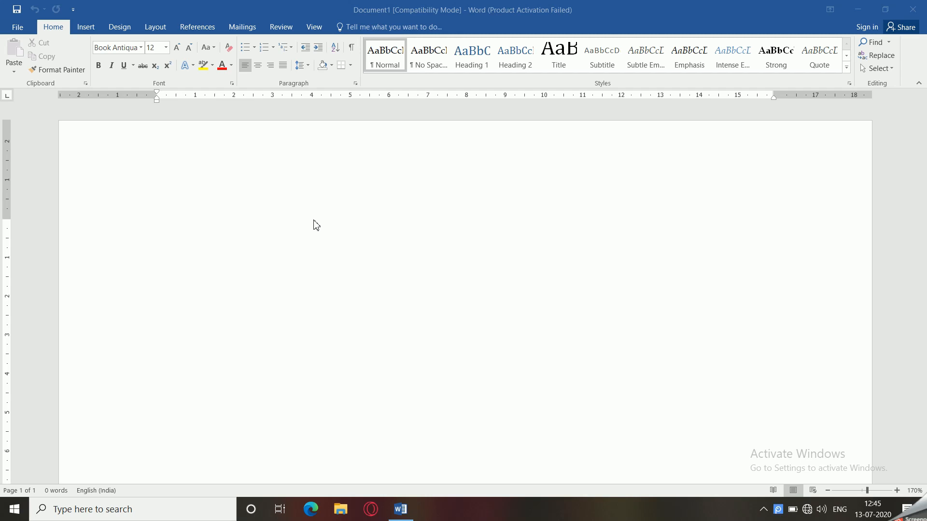
pyautogui.press('super')
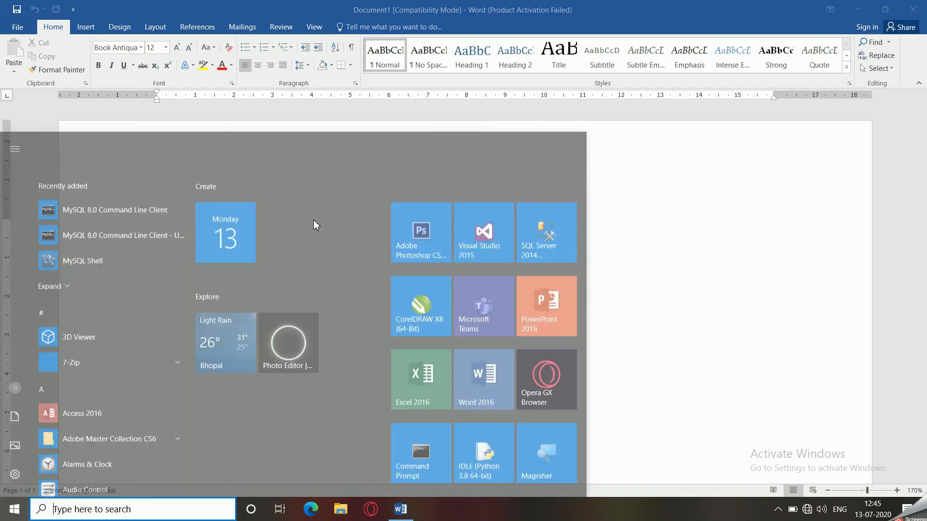
pyautogui.click(695, 203)
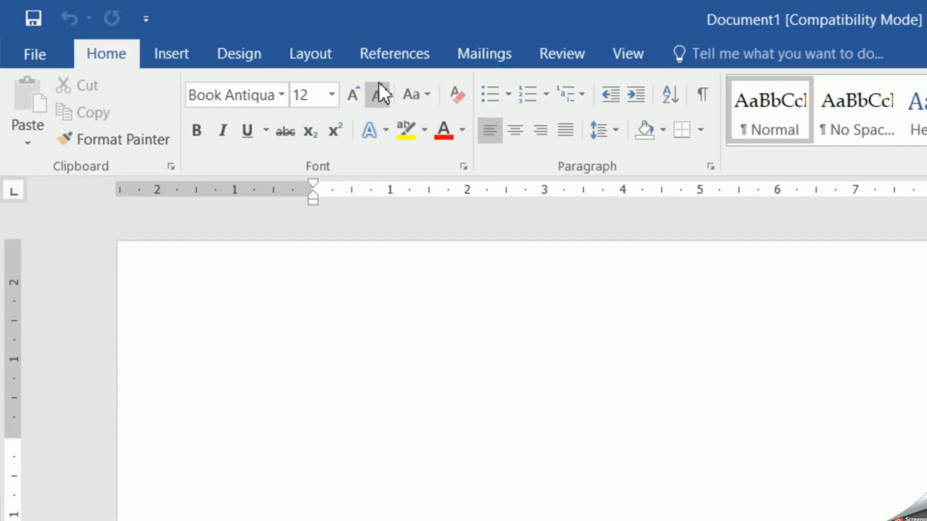
# - Insert a rectangle shape on the blank page and size it to about 9.25 cm wide by 5.29 cm high
pyautogui.click(176, 53)
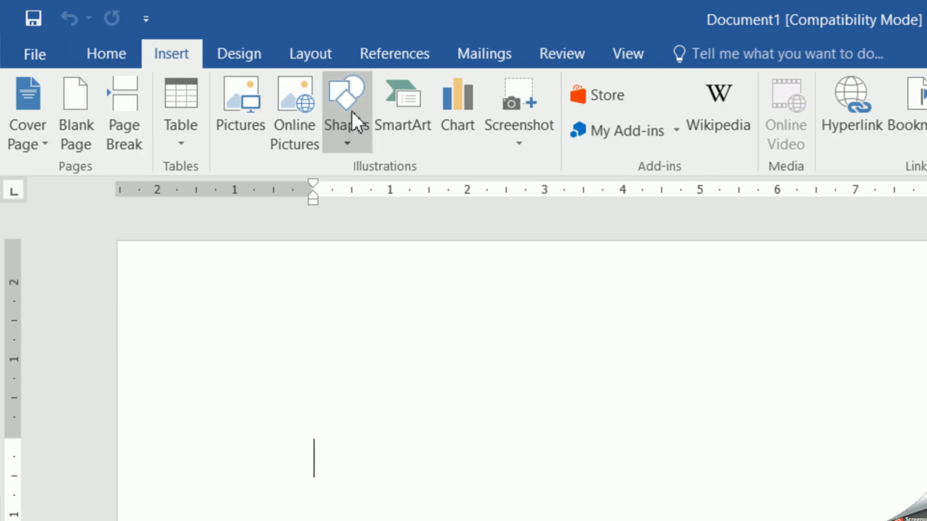
pyautogui.click(339, 140)
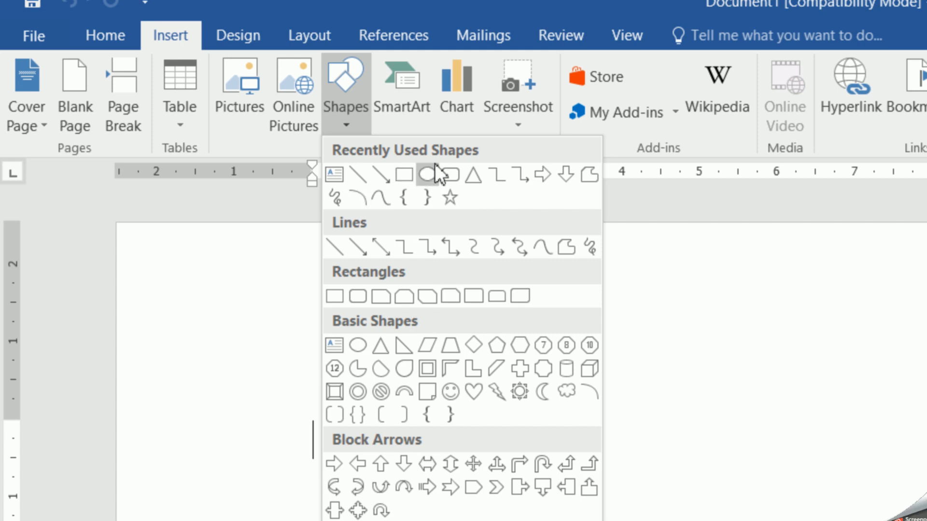
pyautogui.click(405, 175)
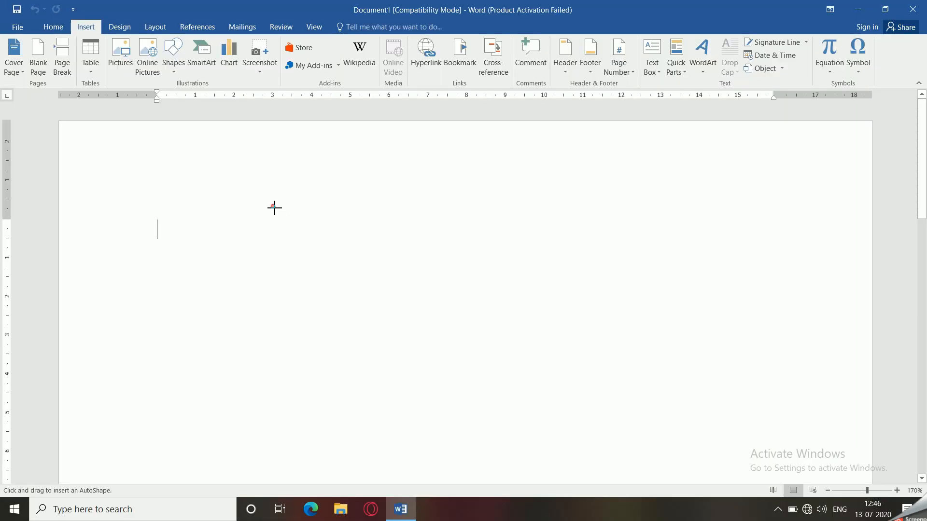
pyautogui.moveTo(273, 207); pyautogui.dragTo(650, 419)
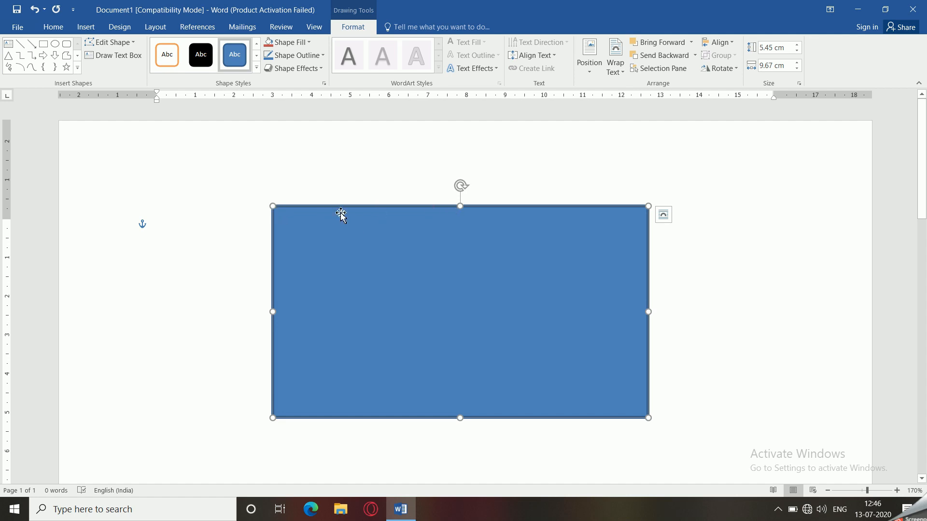
pyautogui.moveTo(642, 413)
pyautogui.mouseDown()
pyautogui.moveTo(515, 338)
pyautogui.moveTo(676, 414)
pyautogui.moveTo(524, 353)
pyautogui.moveTo(632, 411)
pyautogui.mouseUp()
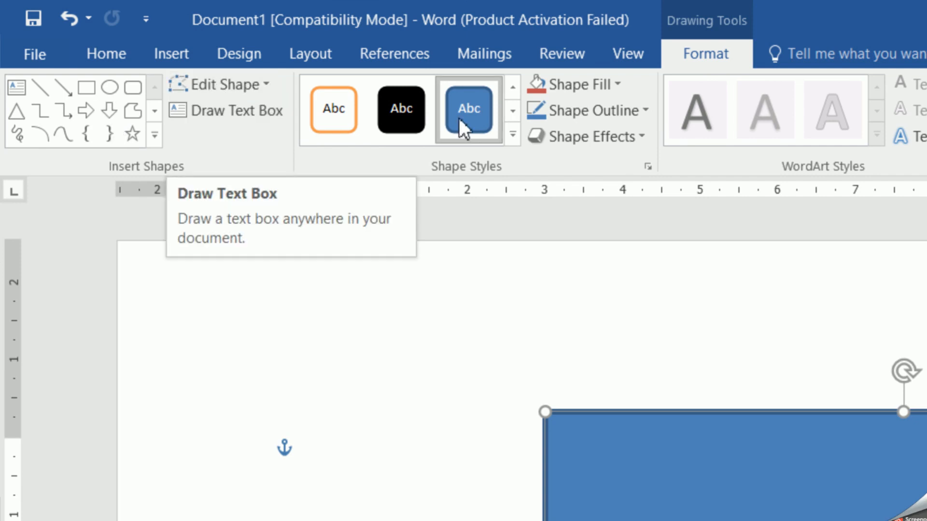
pyautogui.click(512, 135)
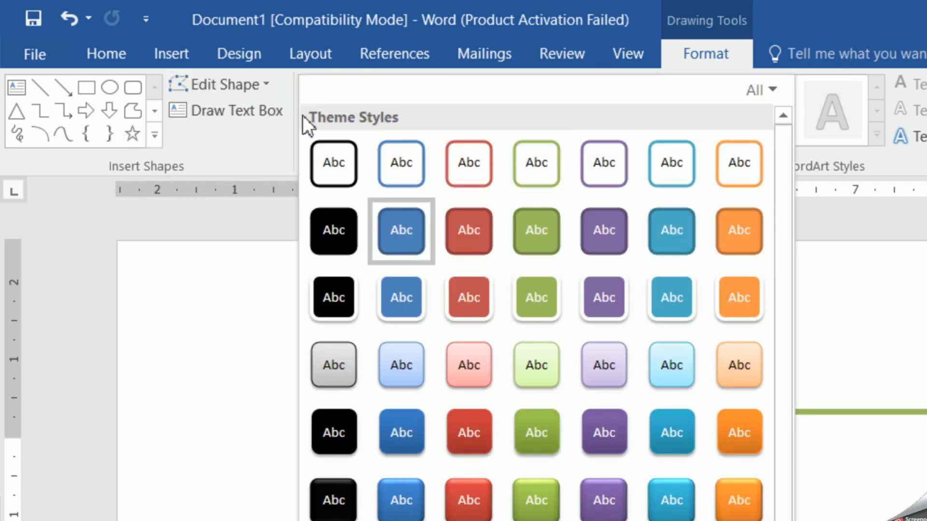
pyautogui.click(259, 141)
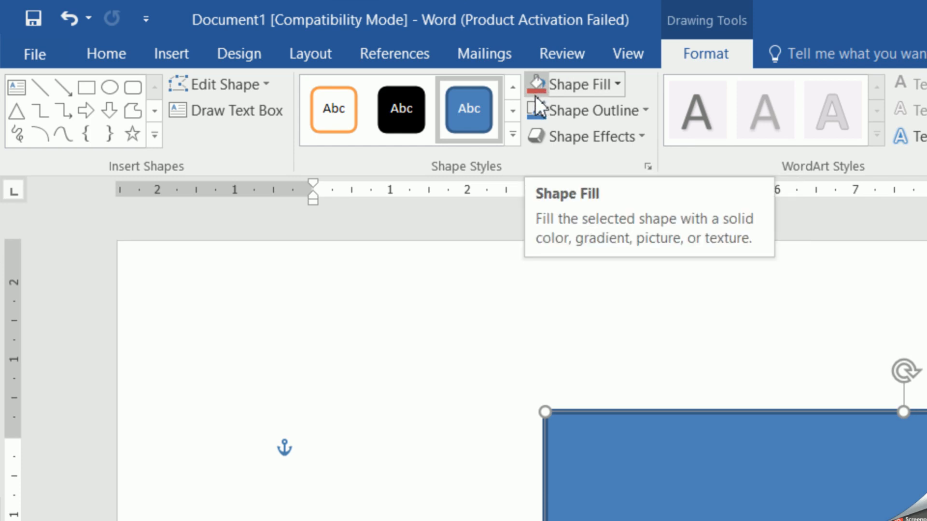
# - Fill the rectangle with a custom light green, RGB 145, 250, 134, after trying a pink shade
pyautogui.click(574, 93)
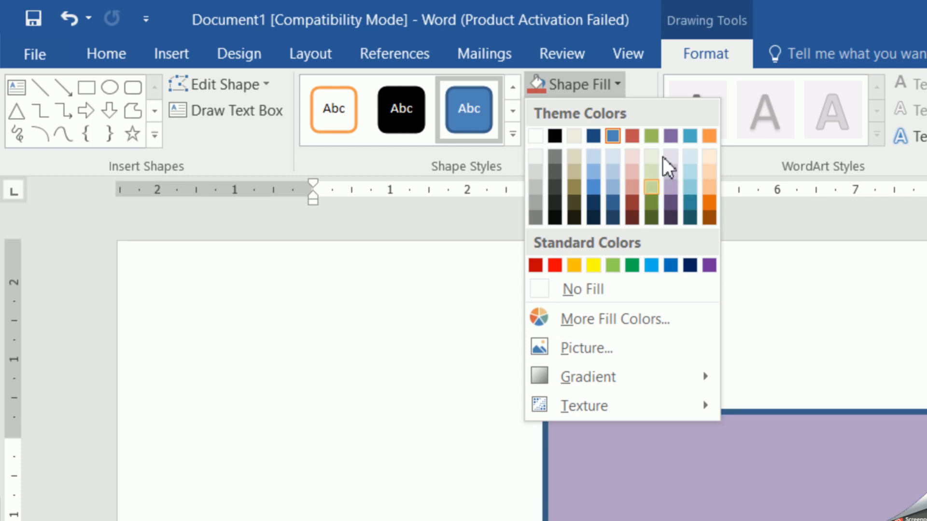
pyautogui.click(604, 322)
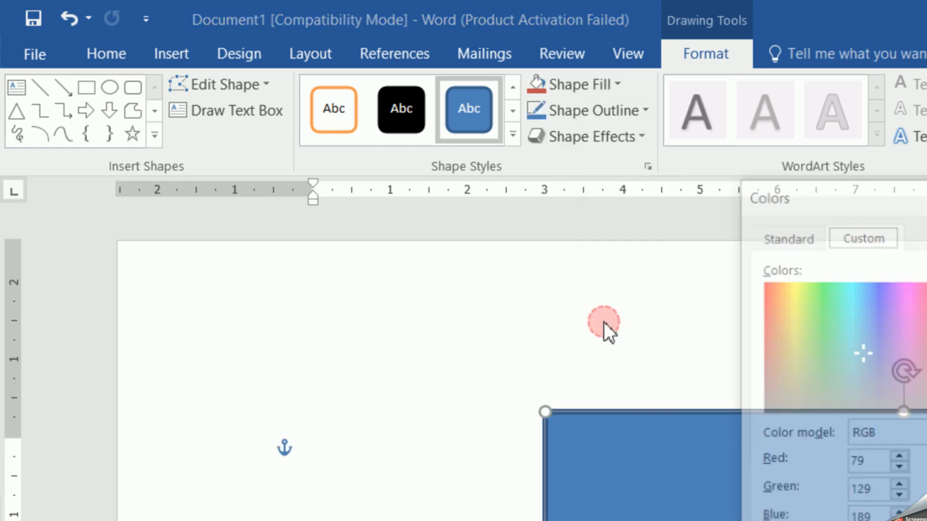
pyautogui.moveTo(831, 200); pyautogui.dragTo(409, 120)
pyautogui.moveTo(428, 218); pyautogui.dragTo(527, 230)
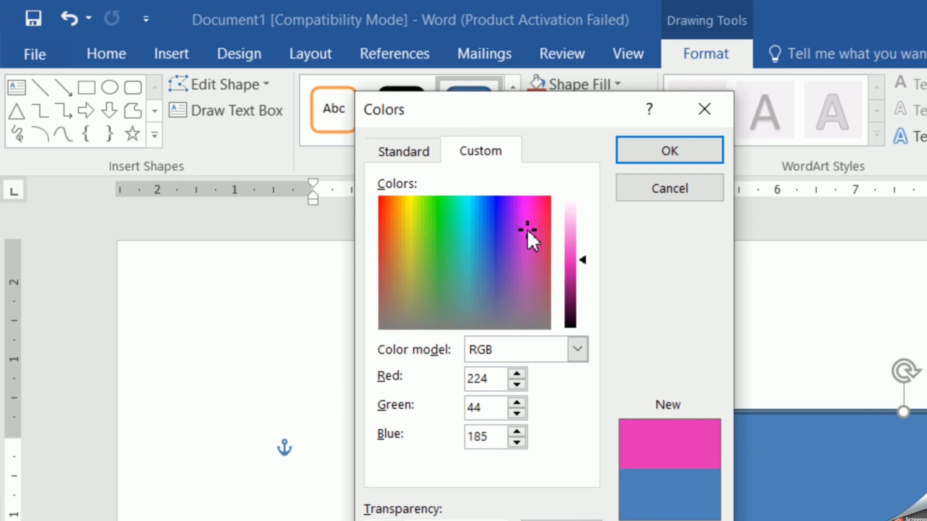
pyautogui.moveTo(584, 257); pyautogui.dragTo(583, 222)
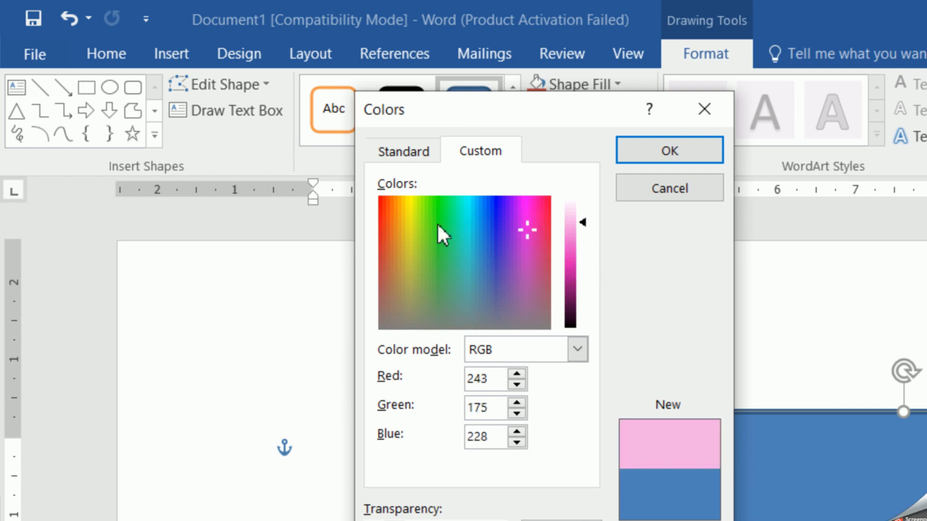
pyautogui.moveTo(404, 210); pyautogui.dragTo(407, 254)
pyautogui.click(429, 293)
pyautogui.click(433, 207)
pyautogui.moveTo(587, 220)
pyautogui.mouseDown()
pyautogui.moveTo(588, 300)
pyautogui.moveTo(584, 211)
pyautogui.moveTo(592, 293)
pyautogui.moveTo(586, 231)
pyautogui.mouseUp()
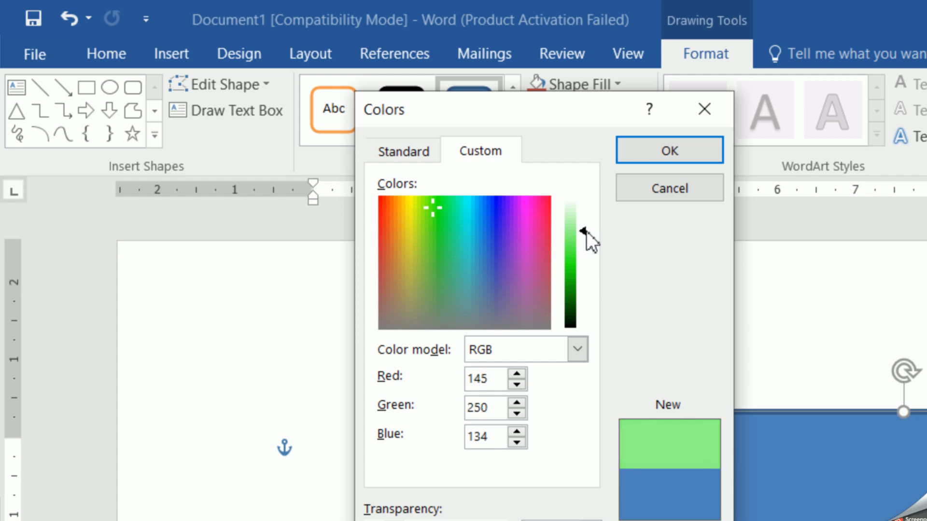
pyautogui.click(668, 151)
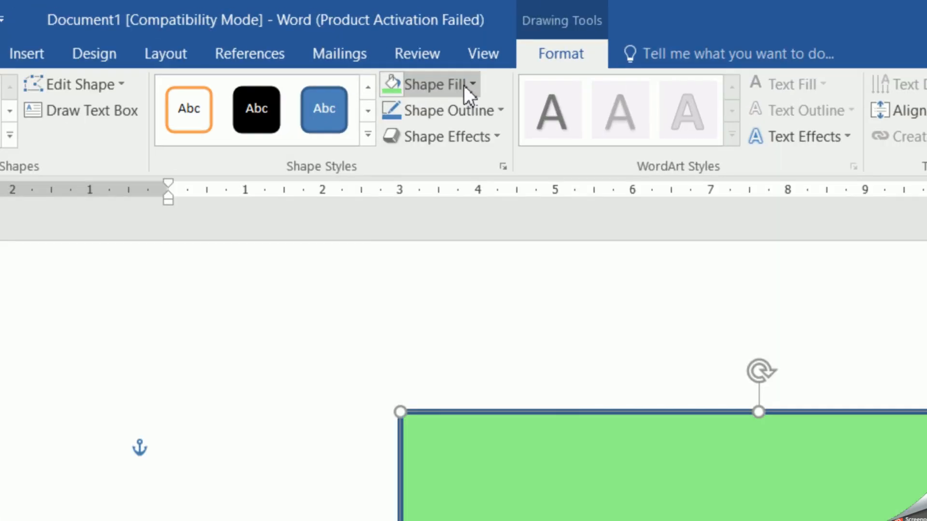
# - Start a picture fill for the rectangle and choose to work offline with pictures from the computer
pyautogui.click(305, 43)
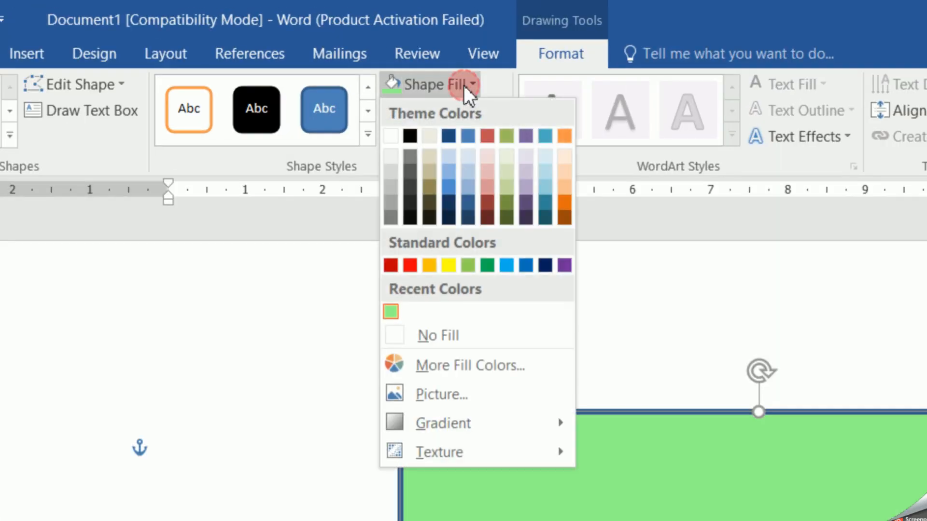
pyautogui.click(462, 393)
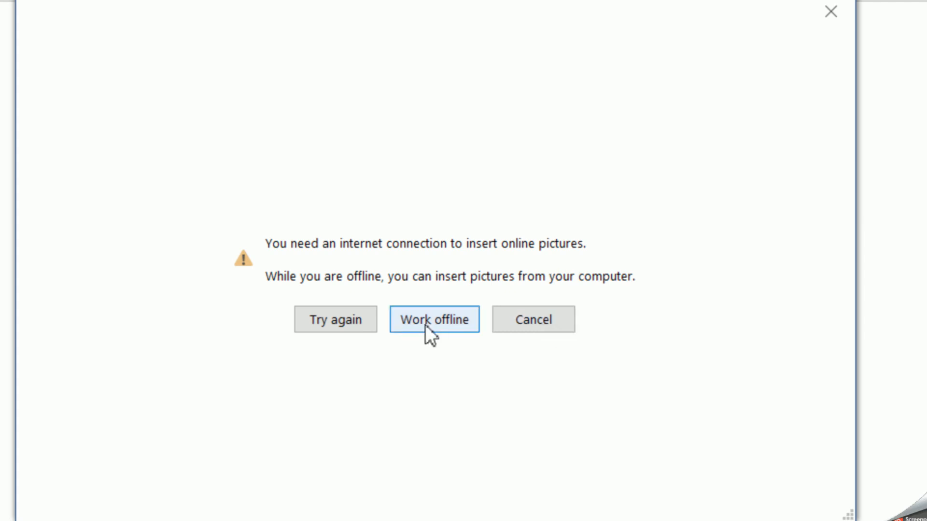
pyautogui.click(450, 321)
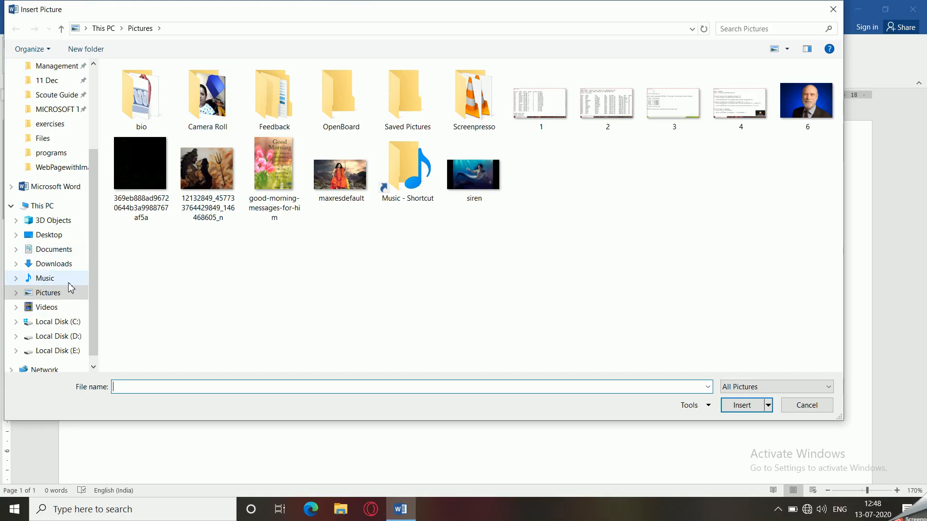
# - Fill the rectangle with the plant-health picture from the images folder on drive D, under Designs, school diary 2020-21, cover design
pyautogui.scroll(-1, 70, 287)
pyautogui.click(72, 322)
pyautogui.click(135, 111)
pyautogui.doubleClick(135, 111)
pyautogui.doubleClick(144, 205)
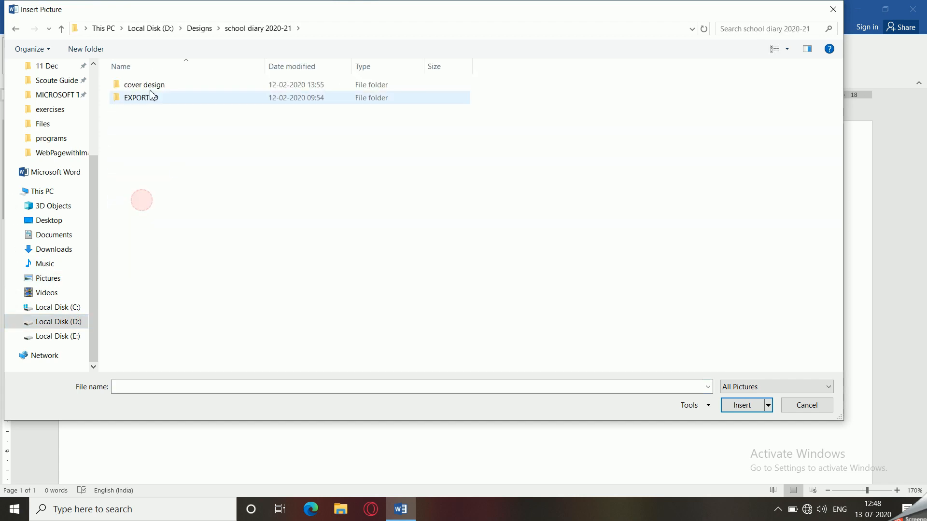
pyautogui.doubleClick(136, 84)
pyautogui.click(137, 86)
pyautogui.doubleClick(137, 85)
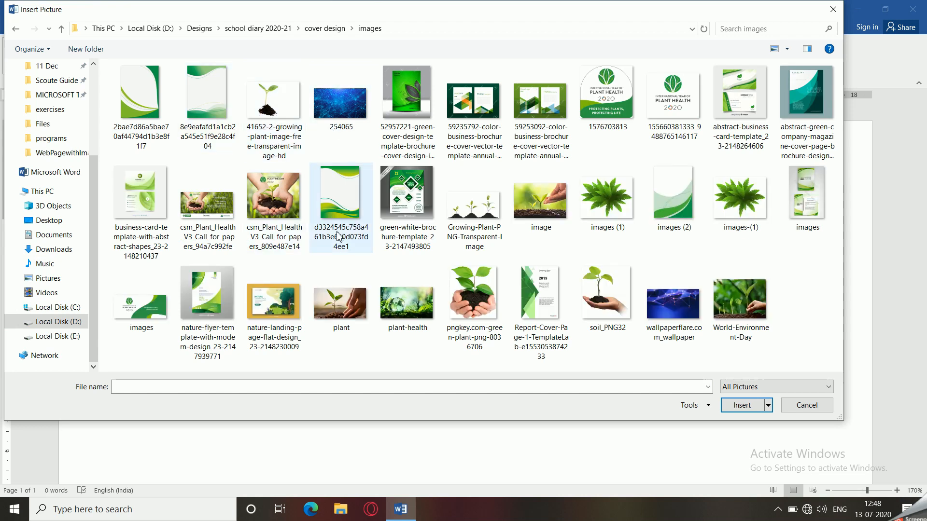
pyautogui.click(400, 318)
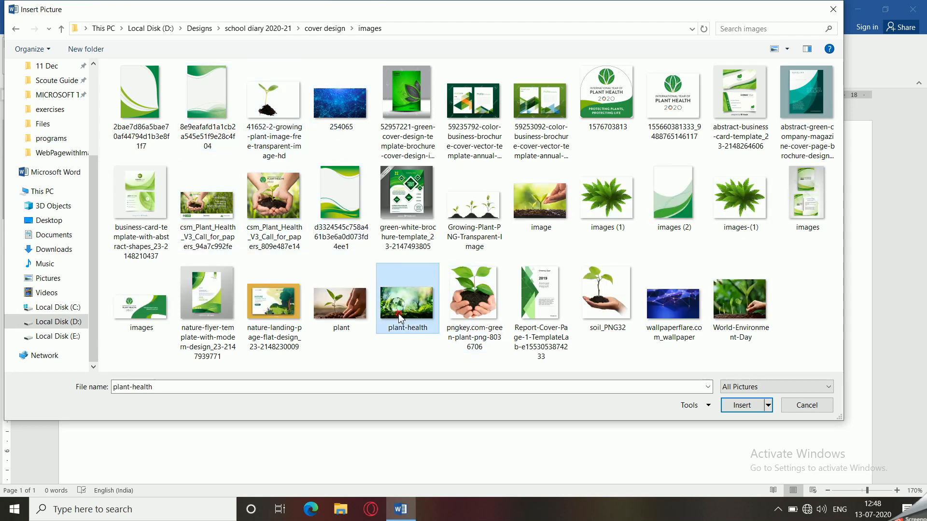
pyautogui.click(730, 408)
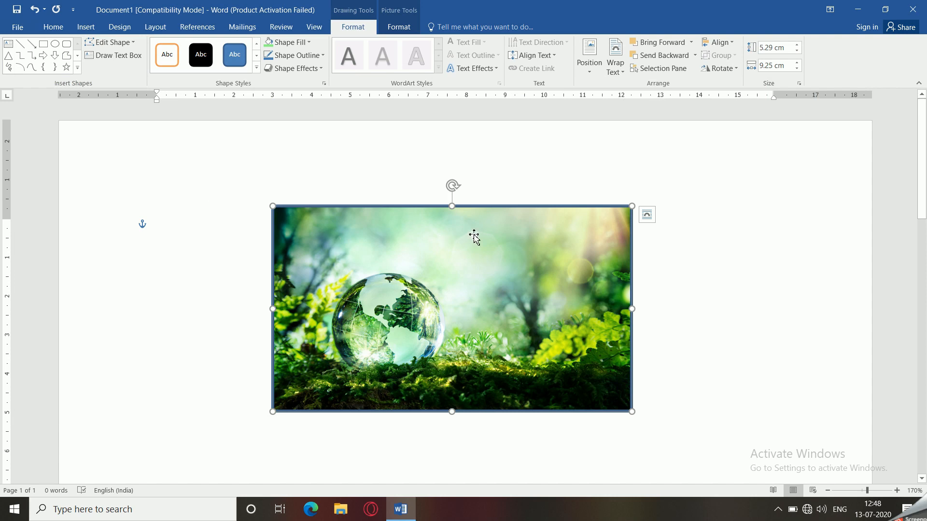
# - Open the detailed fill settings for the rectangle through the additional gradient options
pyautogui.click(302, 43)
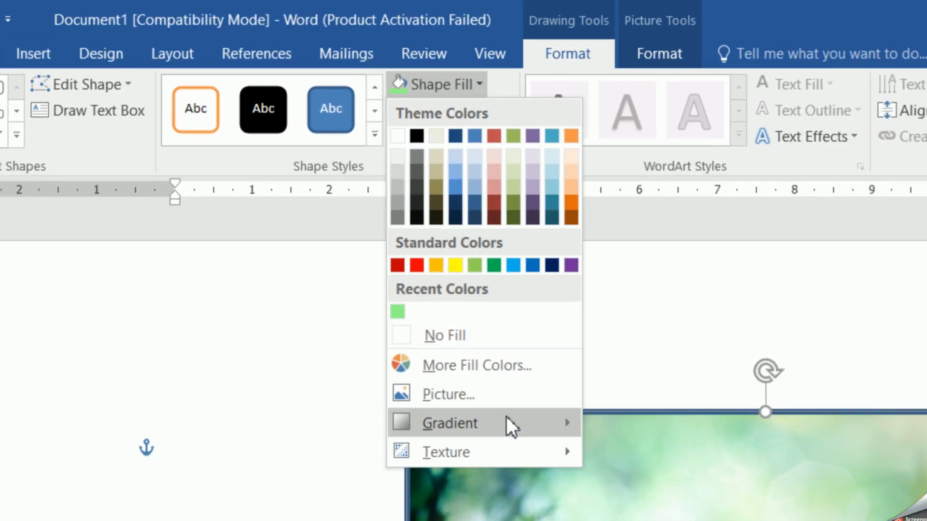
pyautogui.moveTo(506, 416)
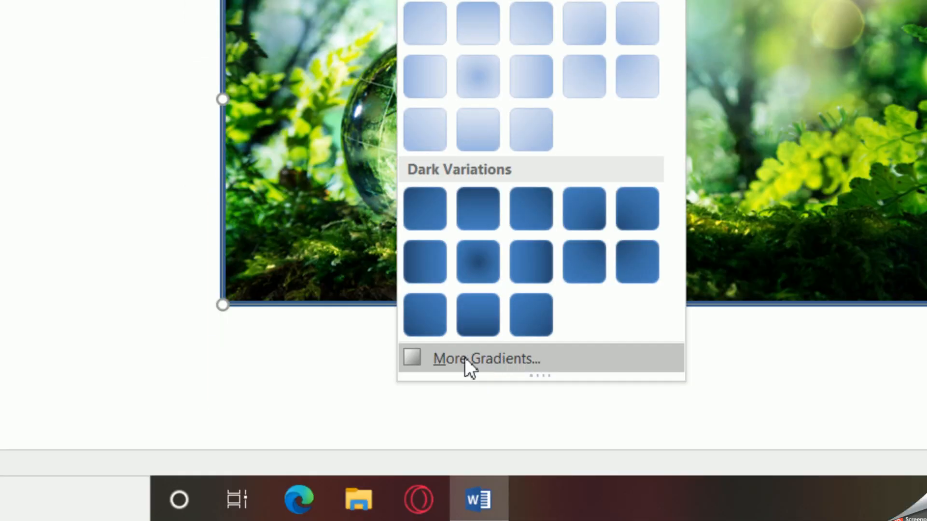
pyautogui.click(465, 358)
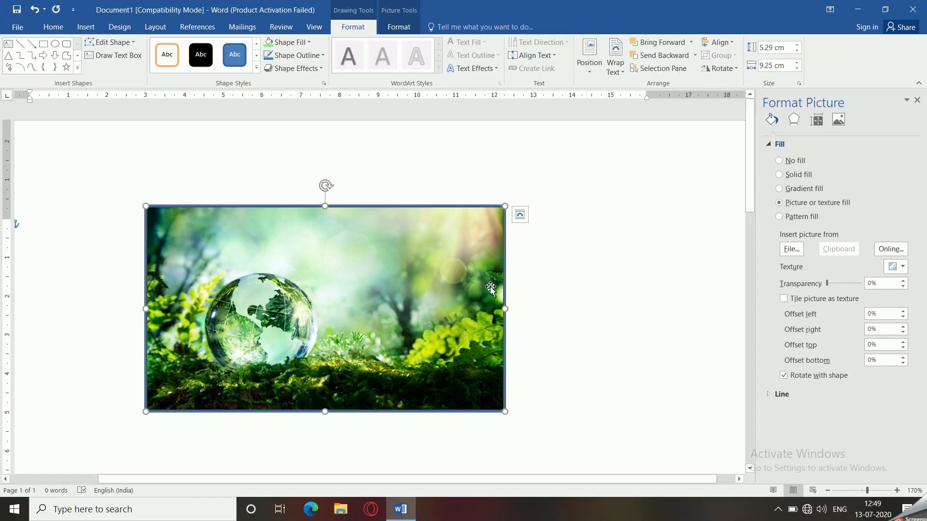
# - Launch the Windows Magnifier to enlarge the area around the pointer and return to the Word document
pyautogui.click(83, 509)
pyautogui.click(15, 509)
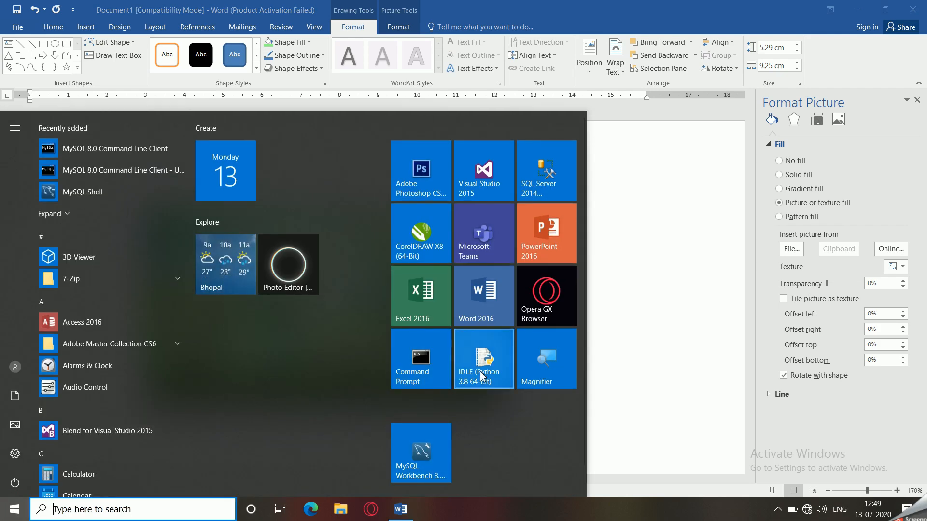
pyautogui.click(545, 372)
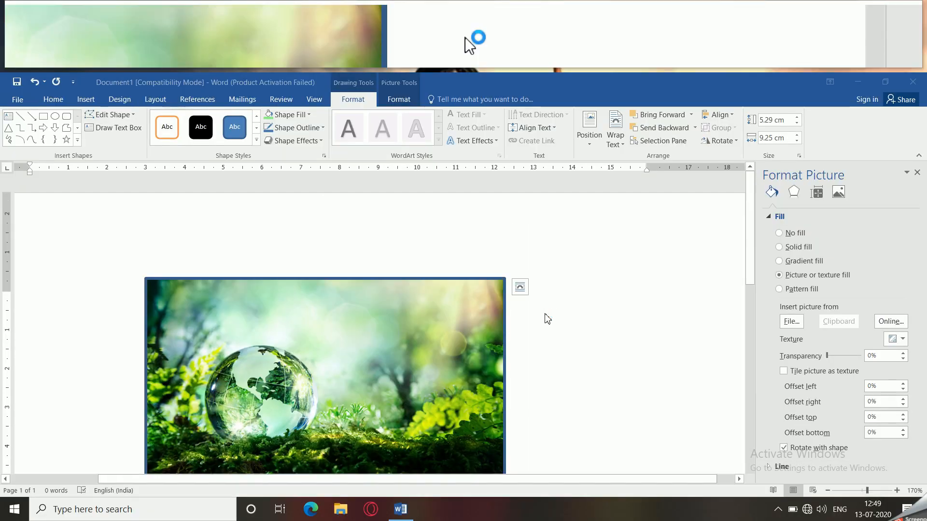
pyautogui.click(139, 81)
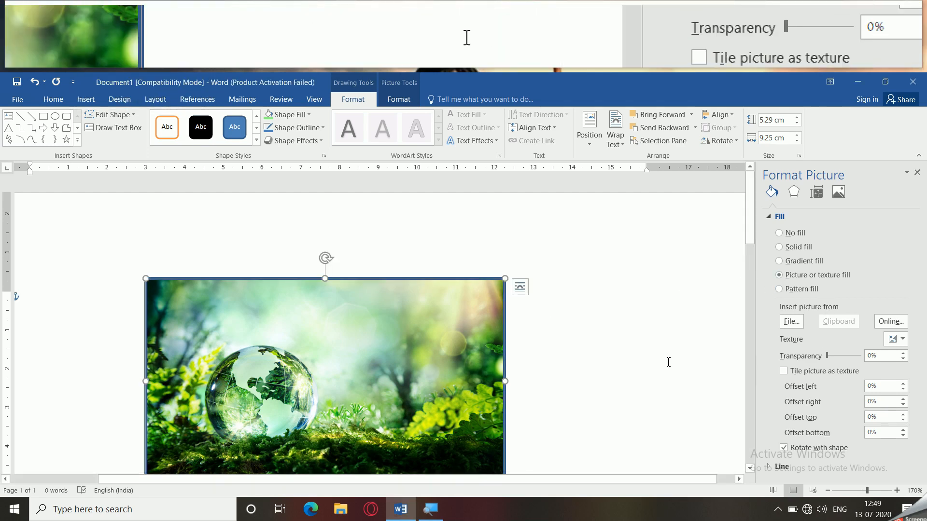
# - Change the rectangle's fill to a gradient using the orange Top Spotlight - Accent 6 preset
pyautogui.scroll(-1, 668, 362)
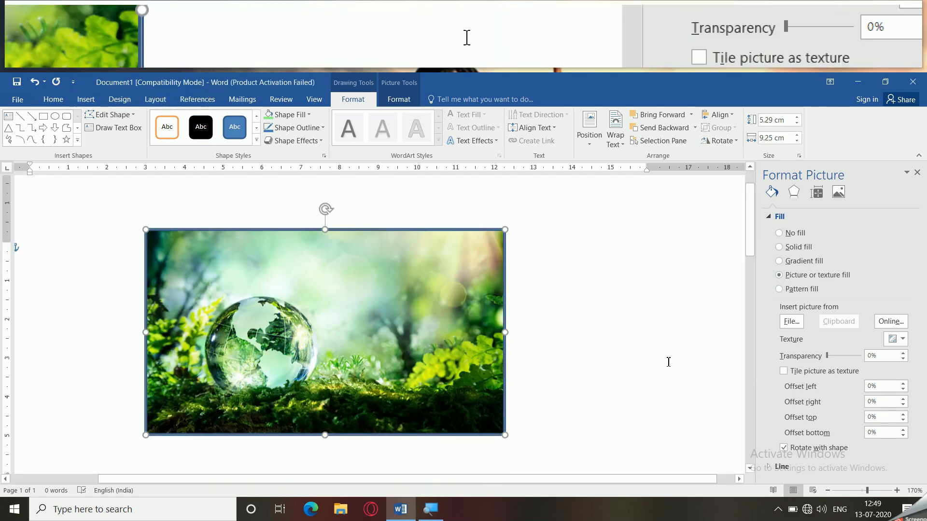
pyautogui.click(779, 261)
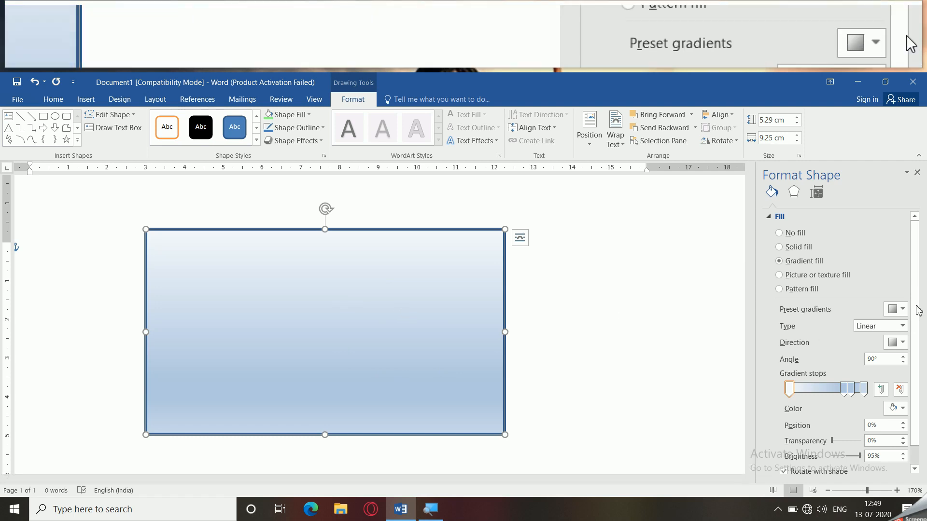
pyautogui.click(901, 313)
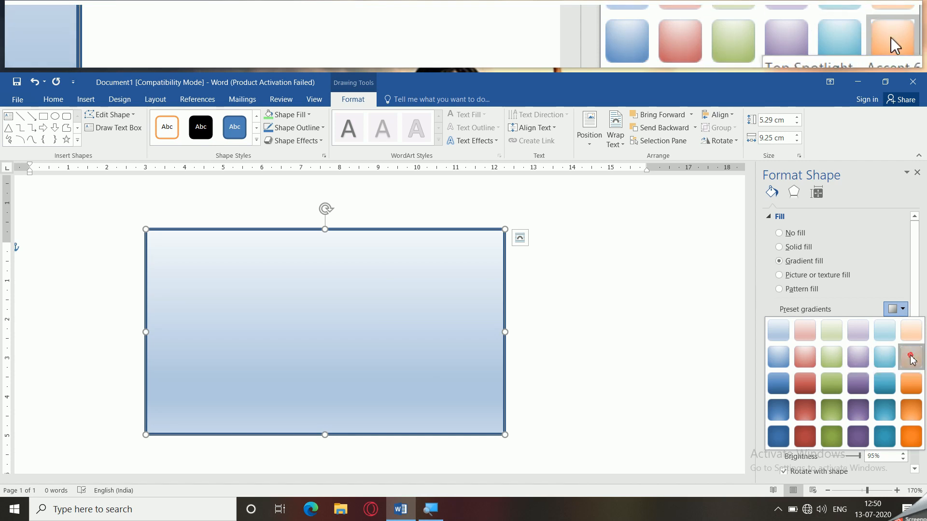
pyautogui.click(912, 359)
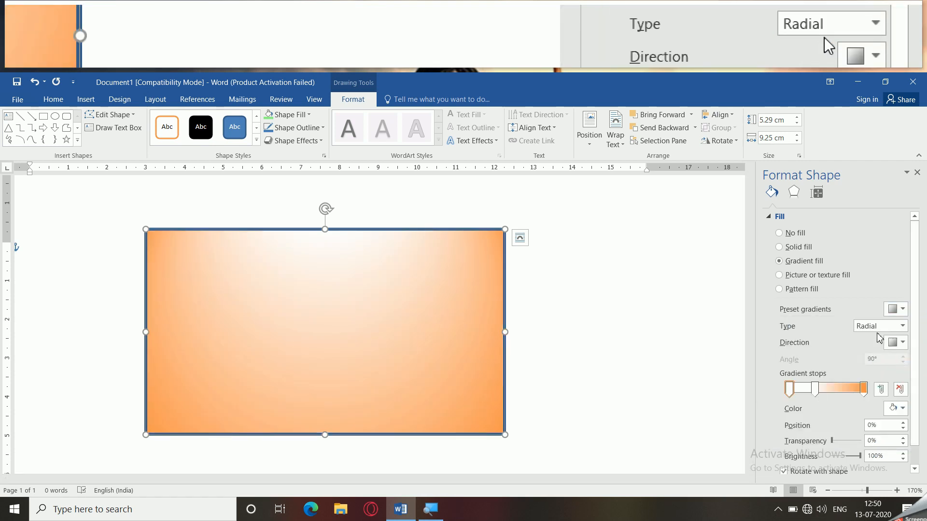
# - Try the Linear gradient type on the rectangle and set the type back to Radial
pyautogui.click(903, 342)
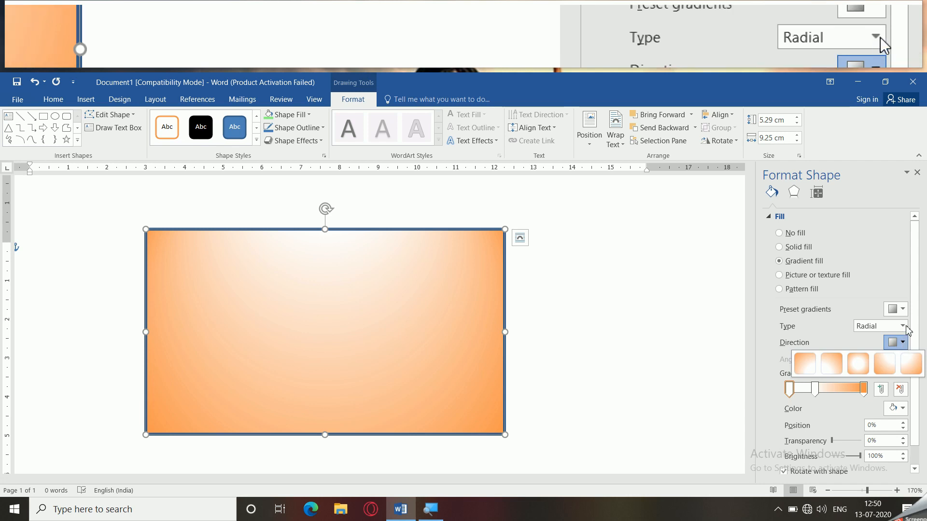
pyautogui.click(902, 325)
pyautogui.click(869, 338)
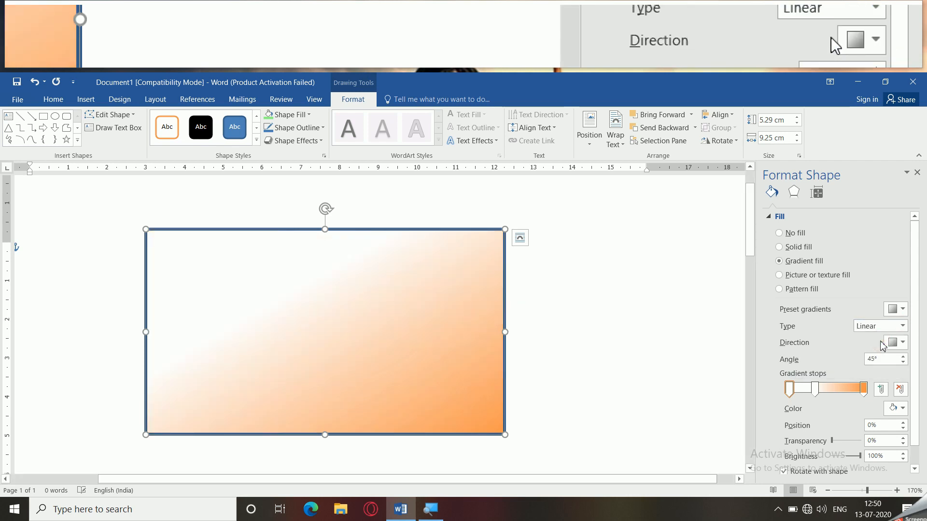
pyautogui.click(901, 328)
pyautogui.click(869, 347)
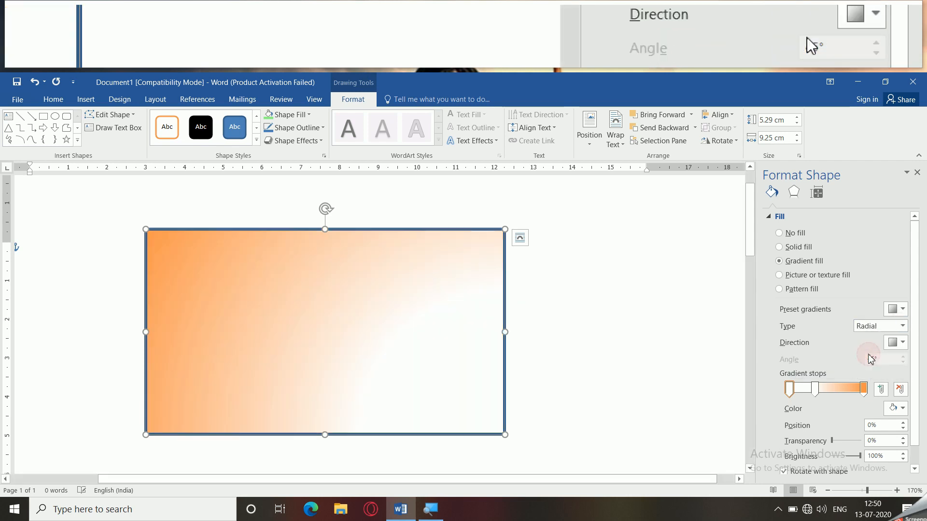
# - Try the Rectangular and Path gradient types on the rectangle and set the type back to Radial
pyautogui.click(892, 328)
pyautogui.click(869, 357)
pyautogui.click(882, 327)
pyautogui.click(869, 369)
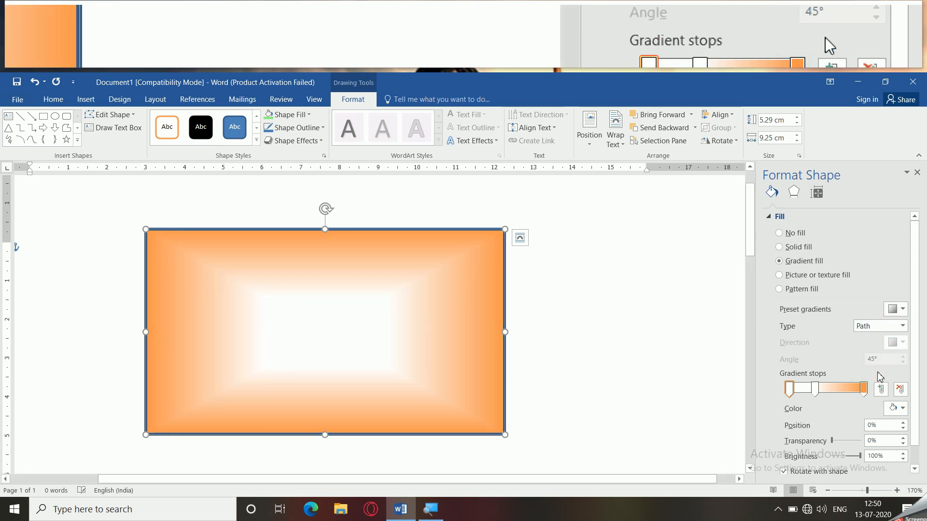
pyautogui.click(902, 326)
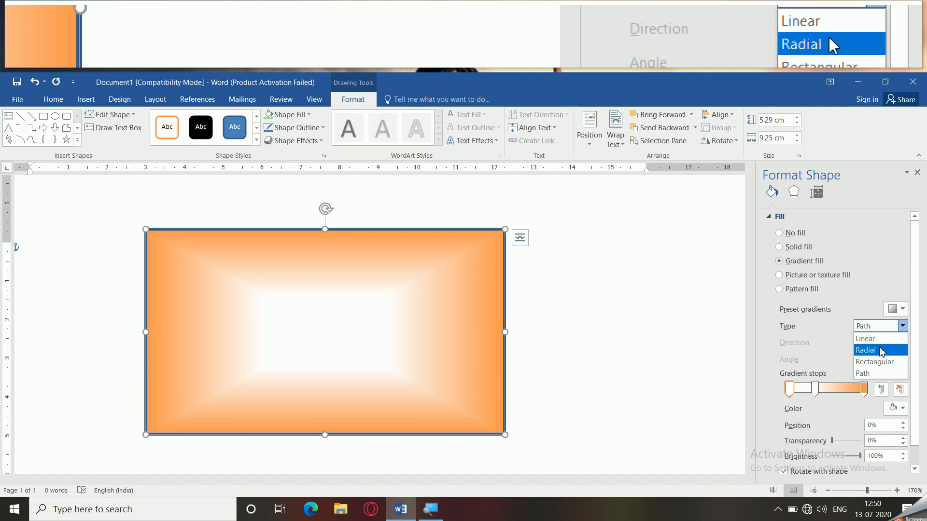
pyautogui.click(880, 351)
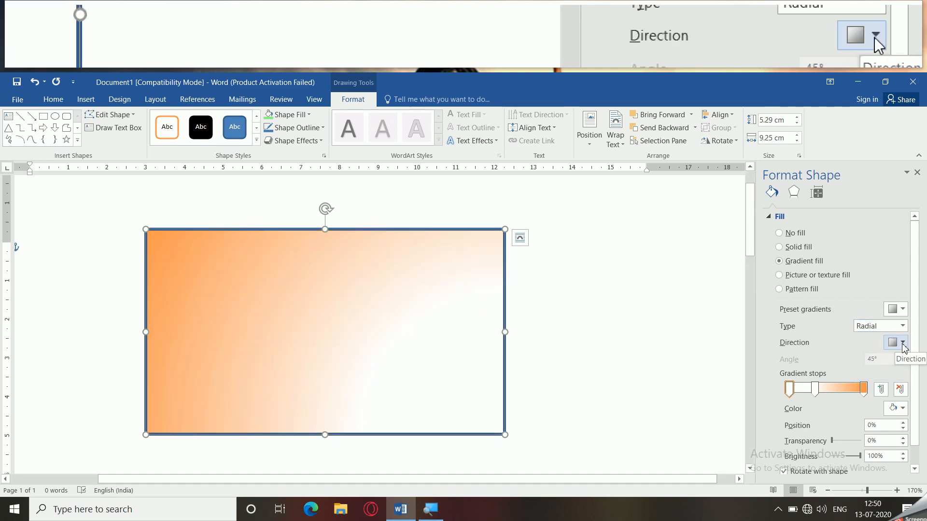
# - Set the radial gradient's direction to From Center and colour its first gradient stop yellow
pyautogui.click(902, 343)
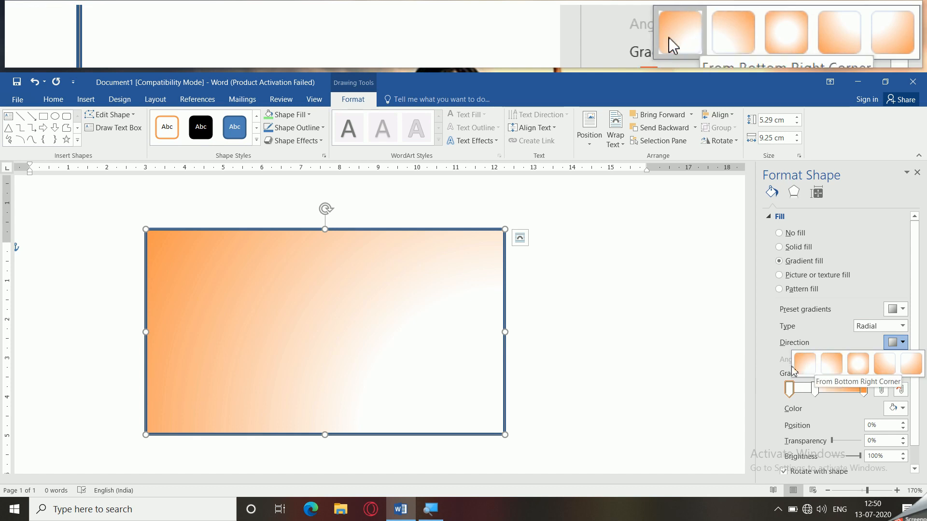
pyautogui.click(858, 367)
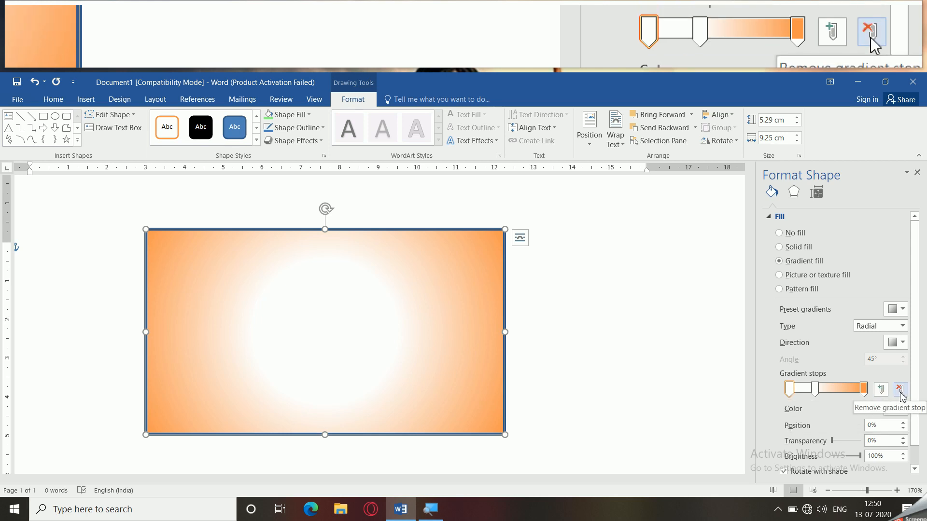
pyautogui.click(790, 392)
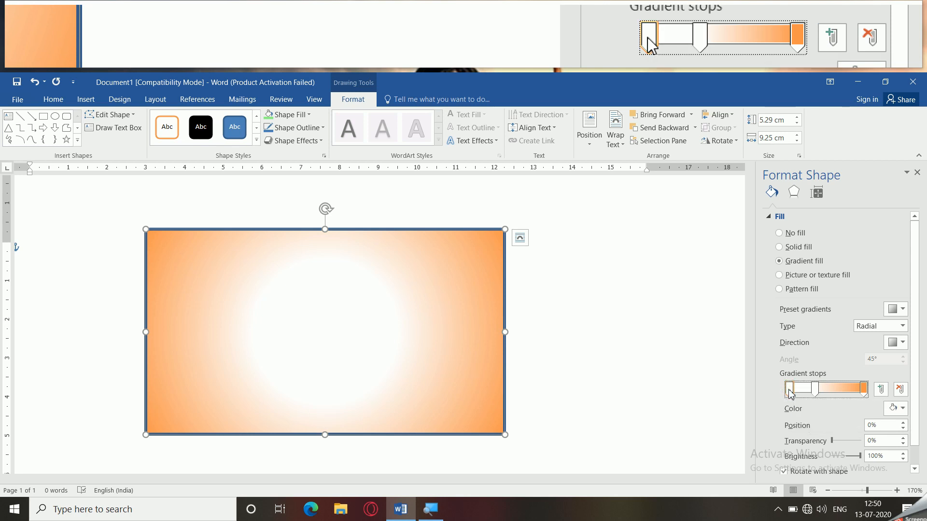
pyautogui.click(894, 408)
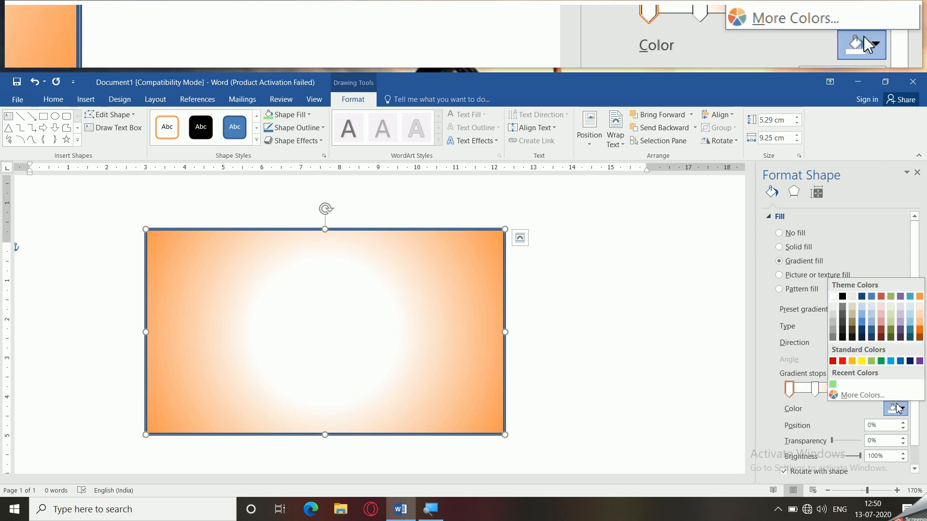
pyautogui.click(861, 361)
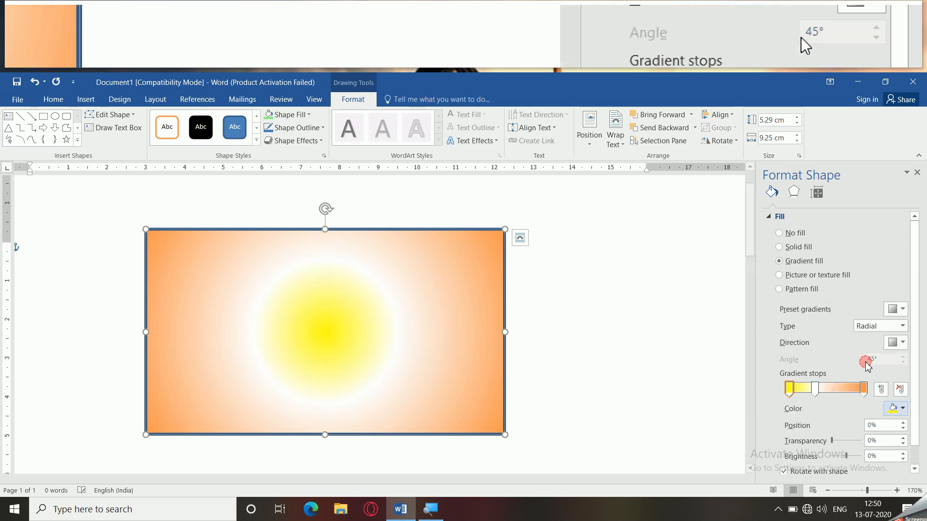
# - Colour the middle gradient stop green and move it to about the 28% position
pyautogui.click(815, 388)
pyautogui.click(895, 409)
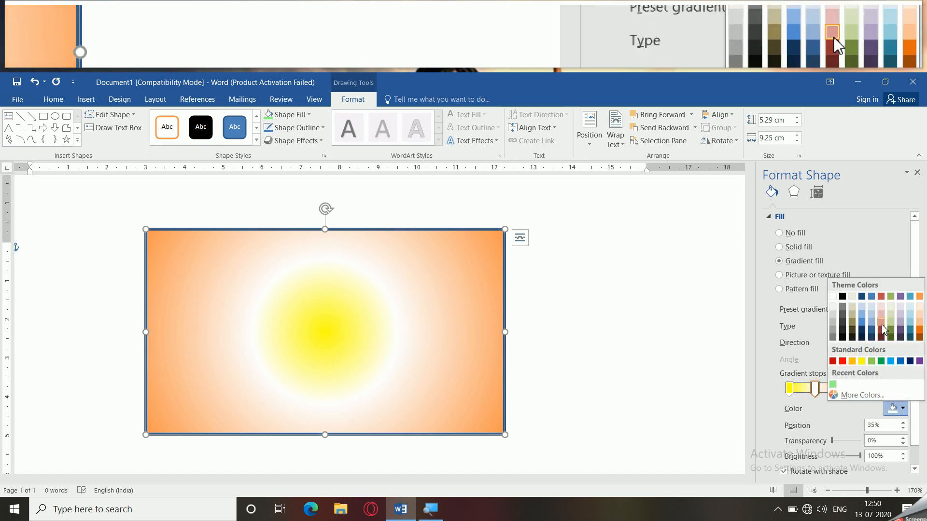
pyautogui.click(881, 361)
pyautogui.moveTo(816, 388); pyautogui.dragTo(831, 389)
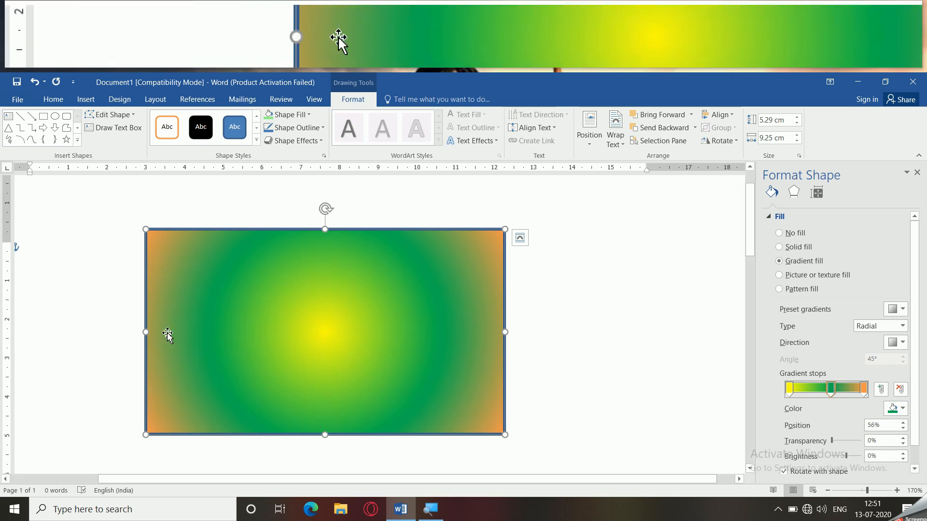
pyautogui.moveTo(831, 392)
pyautogui.mouseDown()
pyautogui.moveTo(810, 392)
pyautogui.moveTo(850, 392)
pyautogui.moveTo(836, 396)
pyautogui.mouseUp()
# - Move the orange gradient stop inward to the 58% position
pyautogui.click(864, 391)
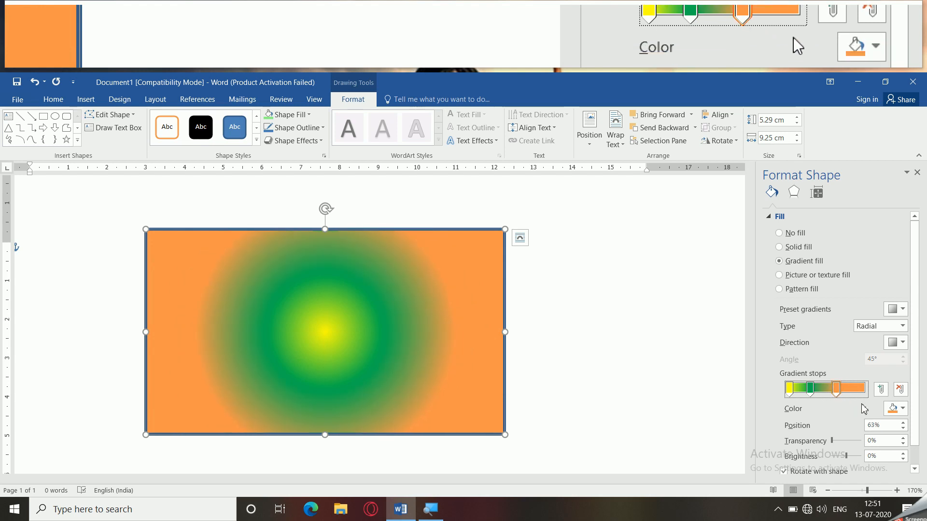
pyautogui.press('Left')
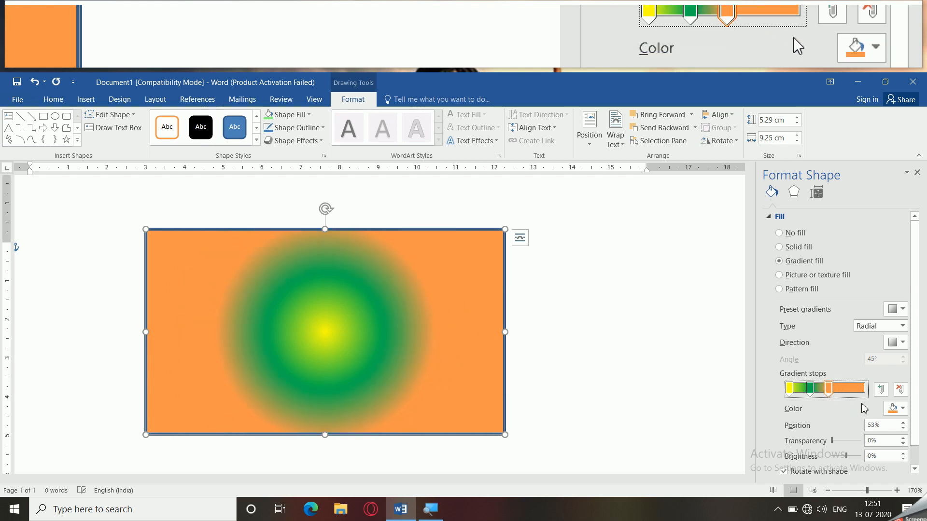
pyautogui.scroll(1, 861, 405)
pyautogui.click(851, 414)
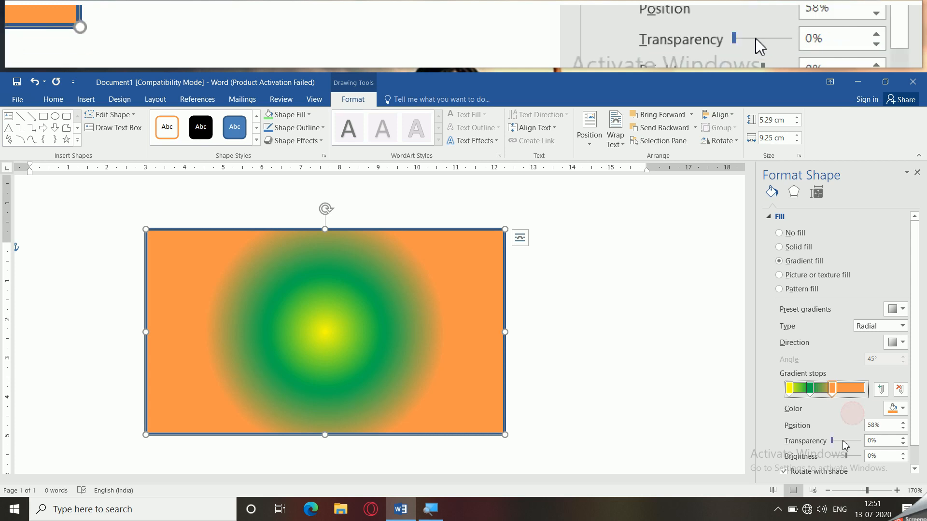
# - Set the transparency of the yellow gradient stop to 50%
pyautogui.scroll(-1, 913, 336)
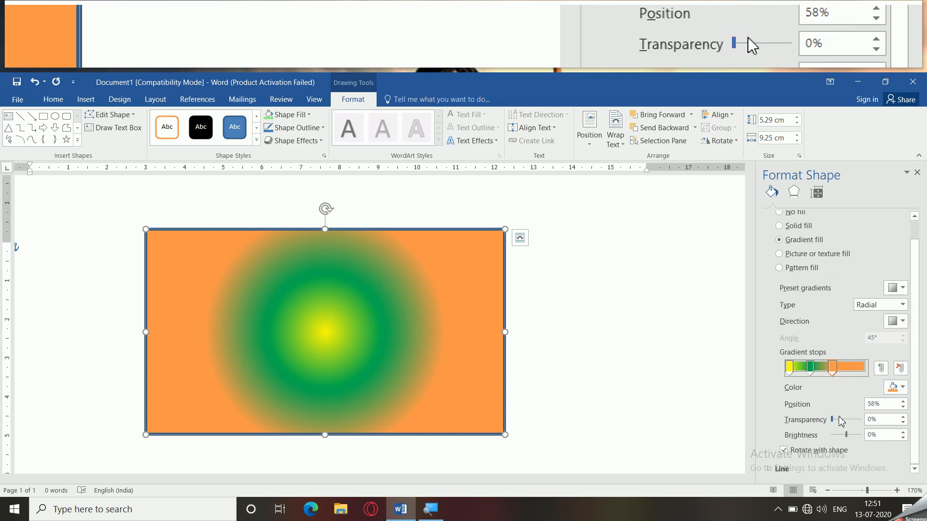
pyautogui.click(789, 367)
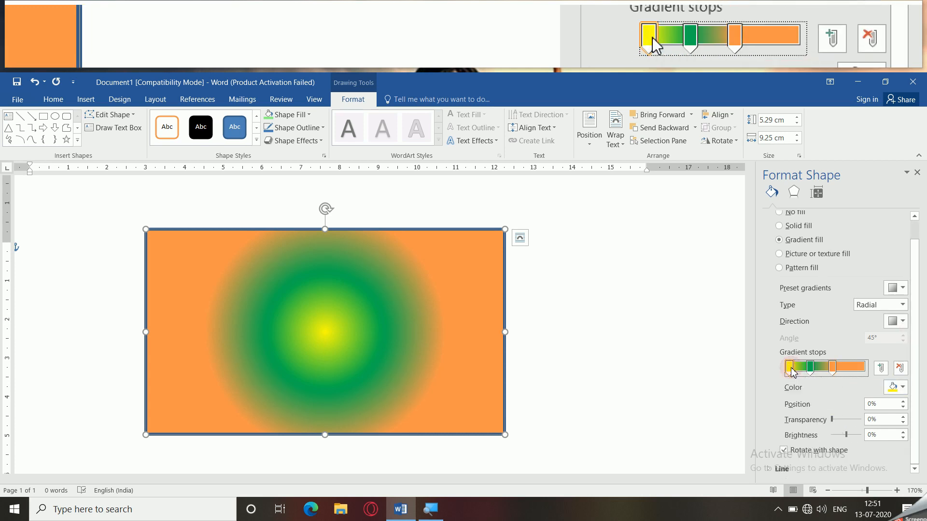
pyautogui.moveTo(834, 420)
pyautogui.mouseDown()
pyautogui.moveTo(854, 421)
pyautogui.moveTo(830, 421)
pyautogui.mouseUp()
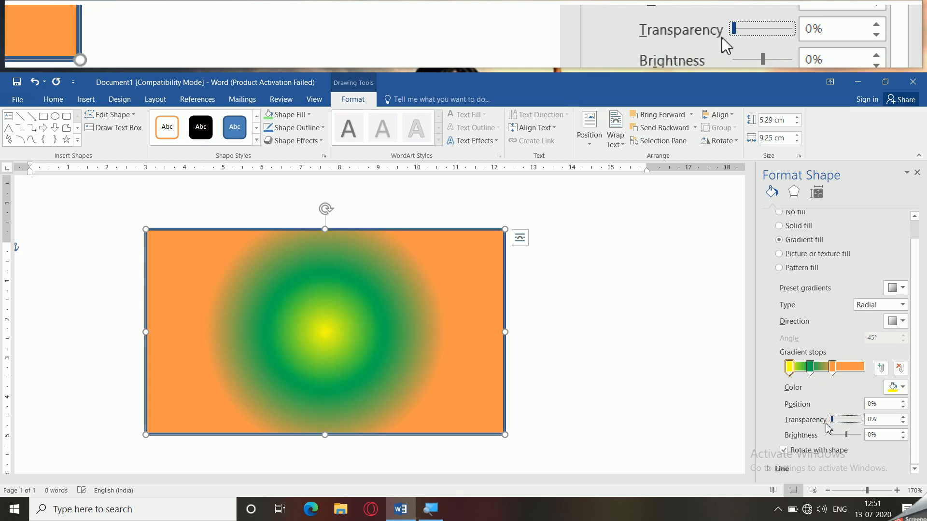
pyautogui.click(789, 369)
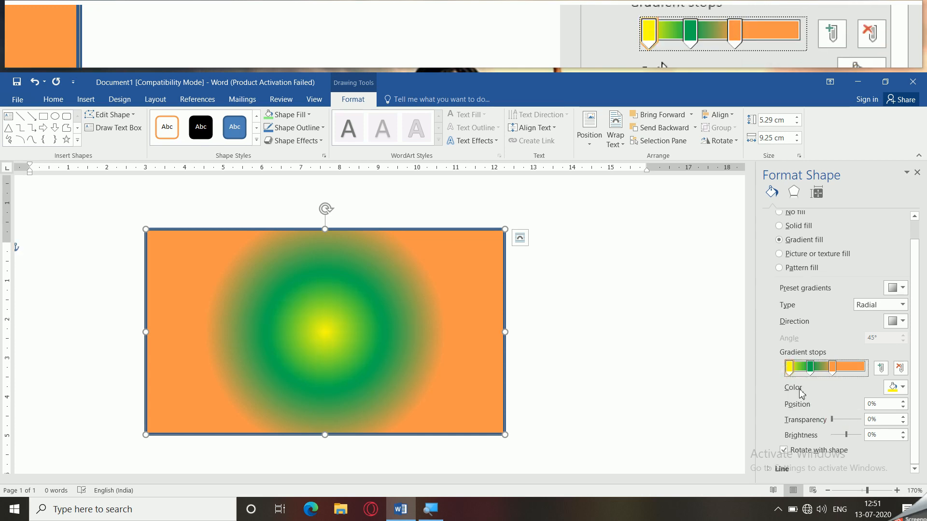
pyautogui.click(884, 419)
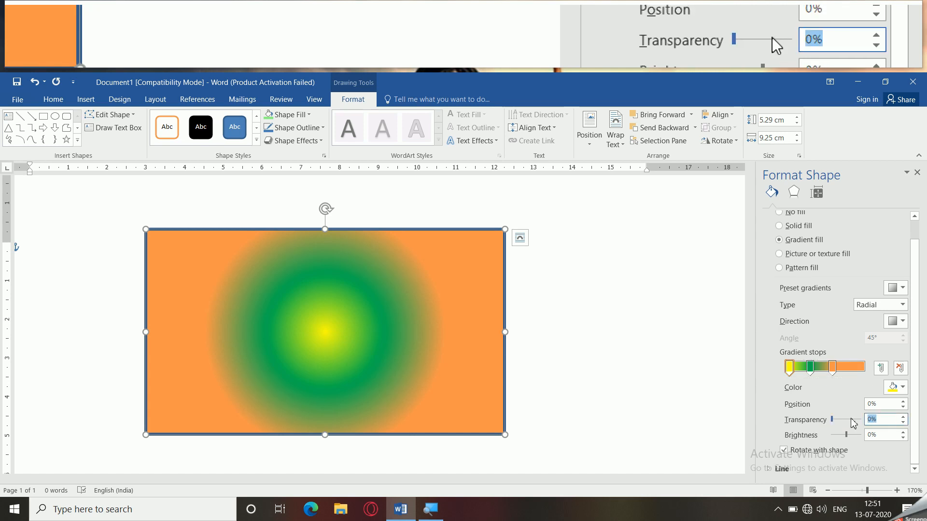
pyautogui.write('50')
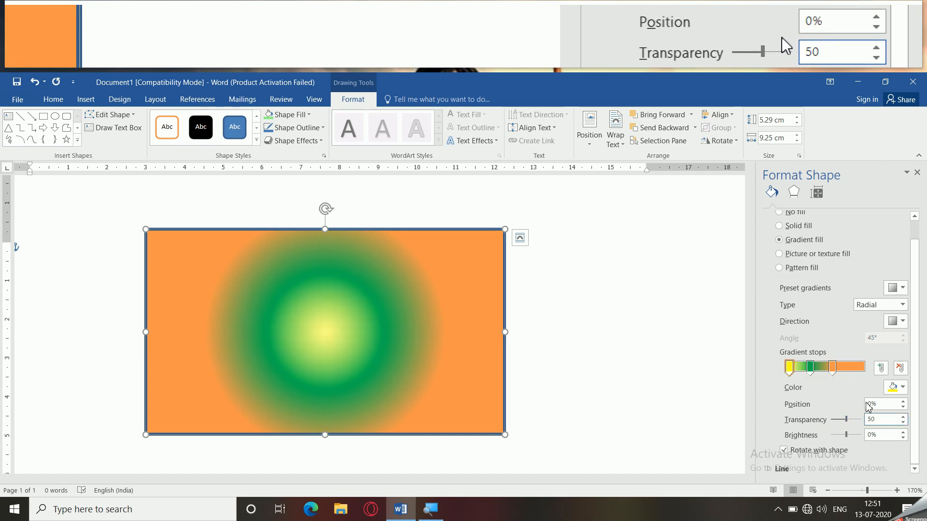
# - Set the transparency of the green and orange gradient stops to 50% each and deselect the rectangle
pyautogui.click(811, 368)
pyautogui.click(885, 420)
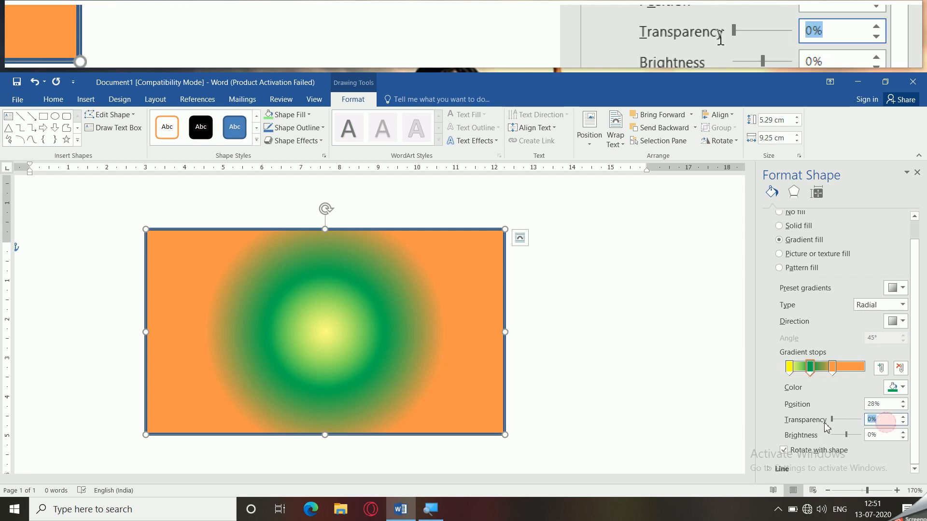
pyautogui.write('50')
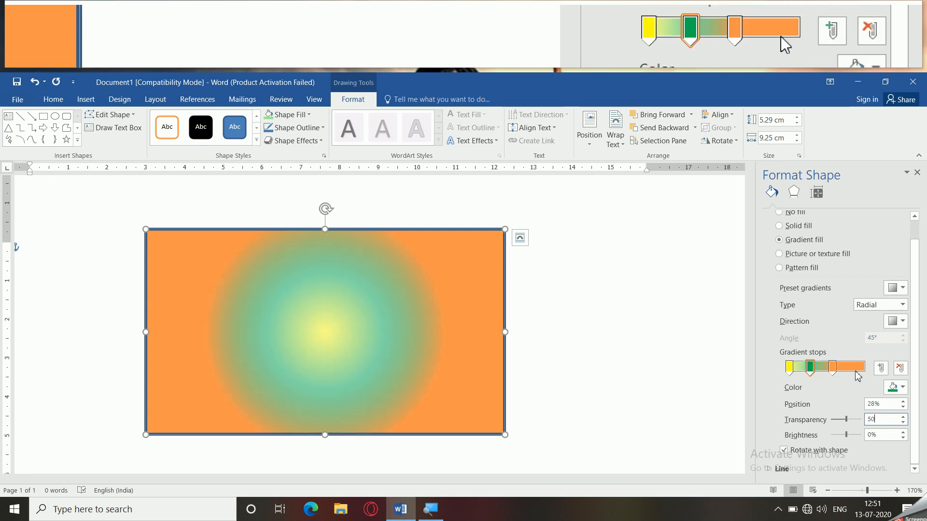
pyautogui.click(832, 368)
pyautogui.click(885, 419)
pyautogui.write('50')
pyautogui.click(453, 289)
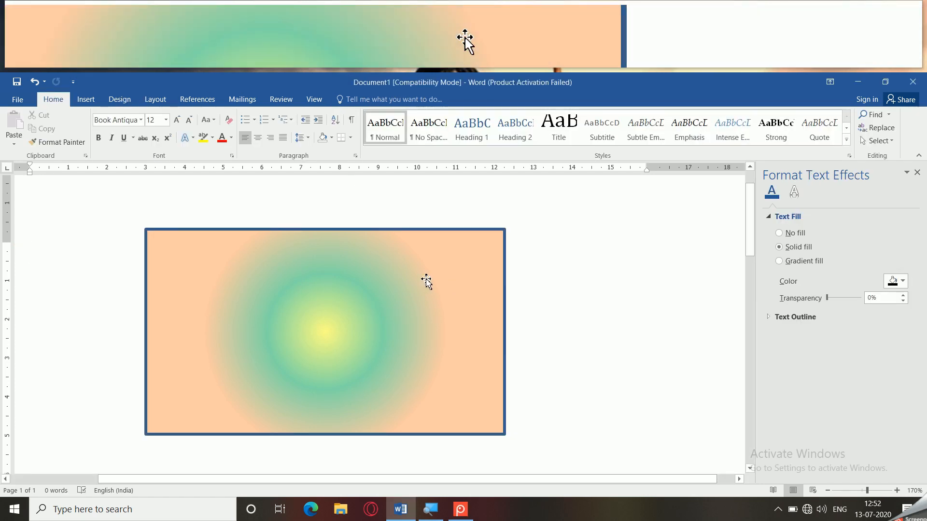
# - Change the rectangle's fill to a pattern fill and apply the Weave pattern after trying dotted and diagonal ones
pyautogui.click(425, 279)
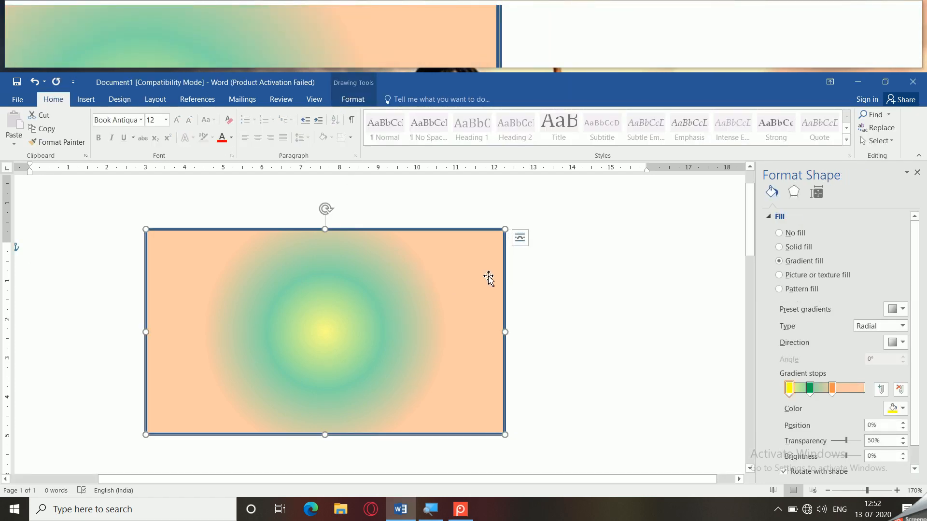
pyautogui.click(779, 289)
pyautogui.click(827, 337)
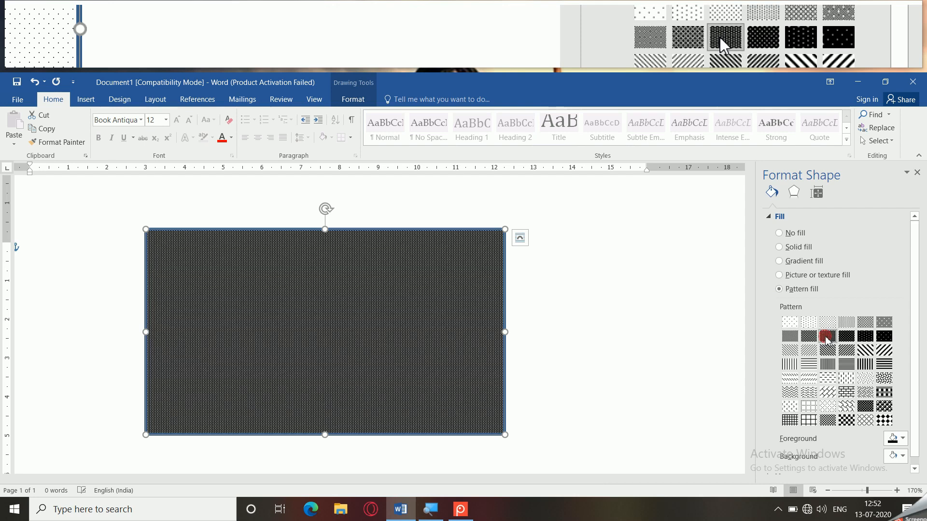
pyautogui.click(846, 336)
pyautogui.click(865, 336)
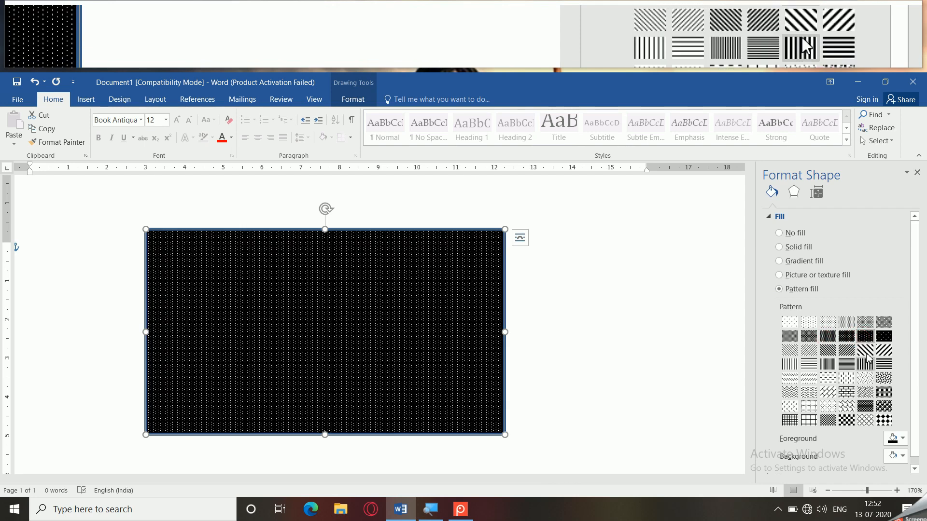
pyautogui.click(865, 351)
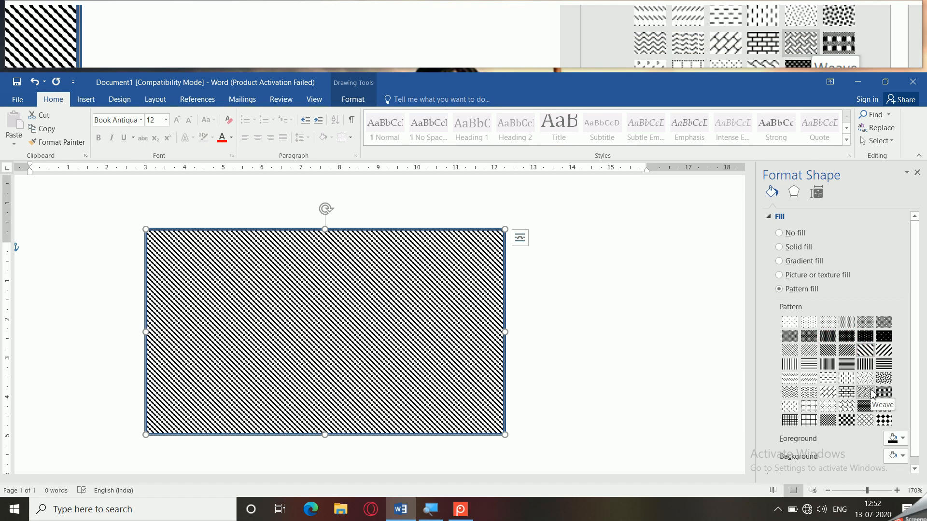
pyautogui.click(872, 393)
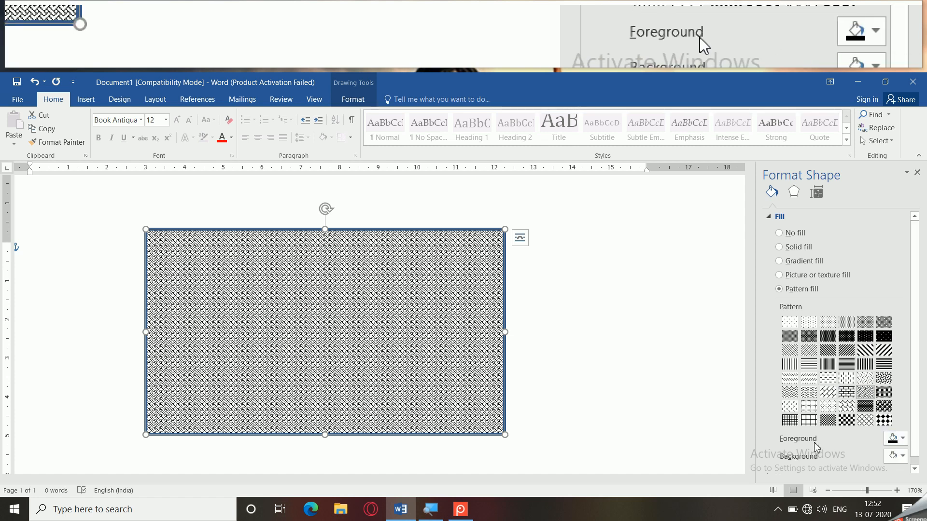
# - Set the Weave pattern's background colour to yellow and its foreground colour to red
pyautogui.click(894, 459)
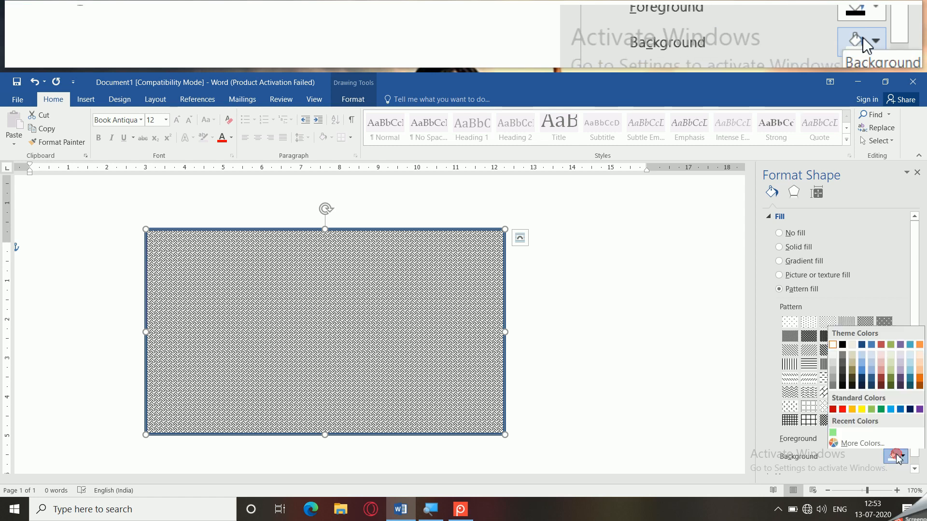
pyautogui.click(862, 410)
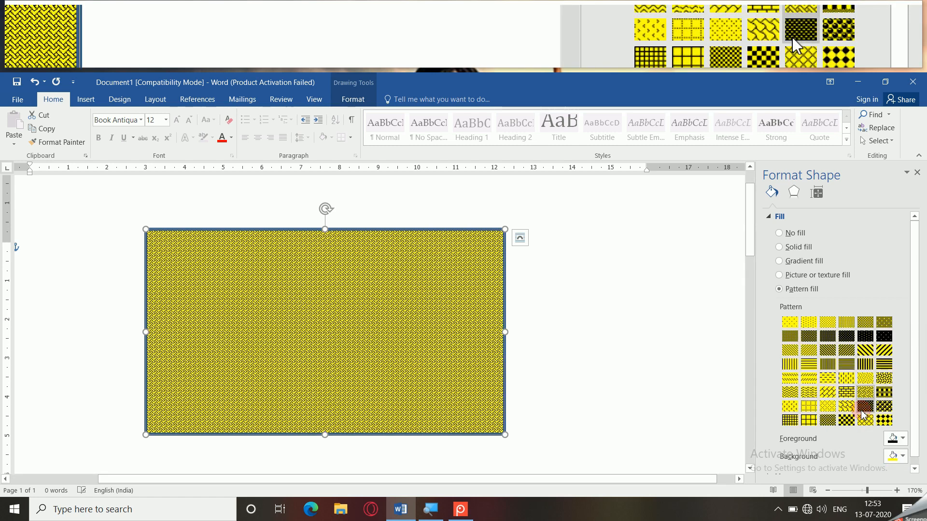
pyautogui.click(888, 440)
pyautogui.click(843, 393)
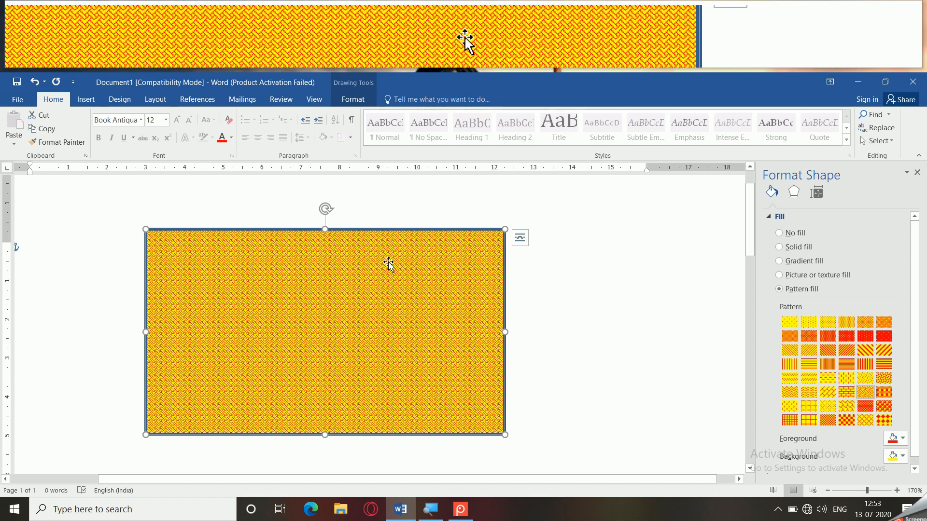
# - Give the rectangle's outline a custom red of about RGB 186, 8, 8 and deselect the shape
pyautogui.click(357, 81)
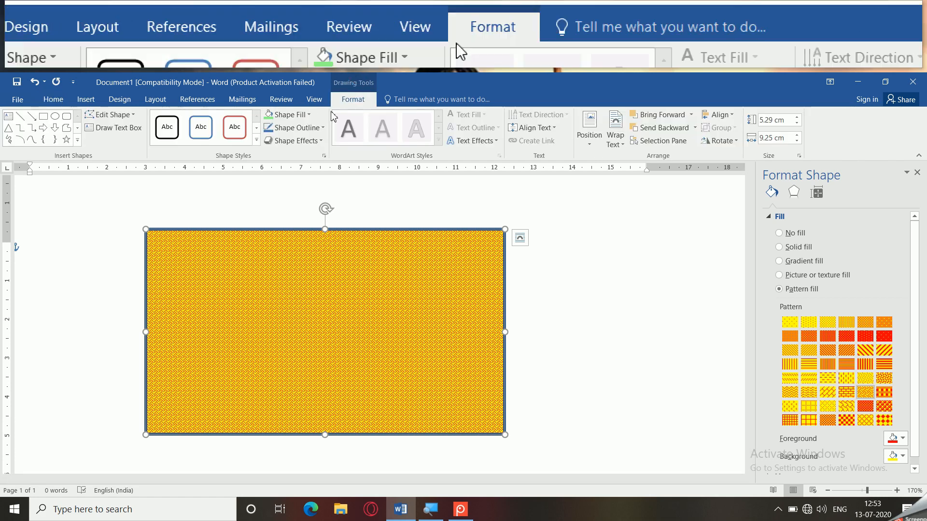
pyautogui.click(298, 133)
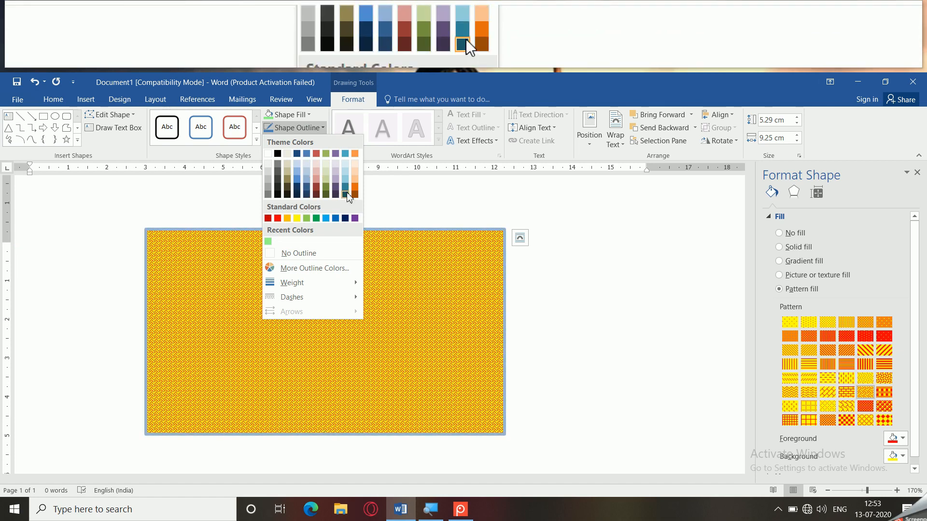
pyautogui.click(318, 268)
pyautogui.moveTo(254, 209); pyautogui.dragTo(273, 176)
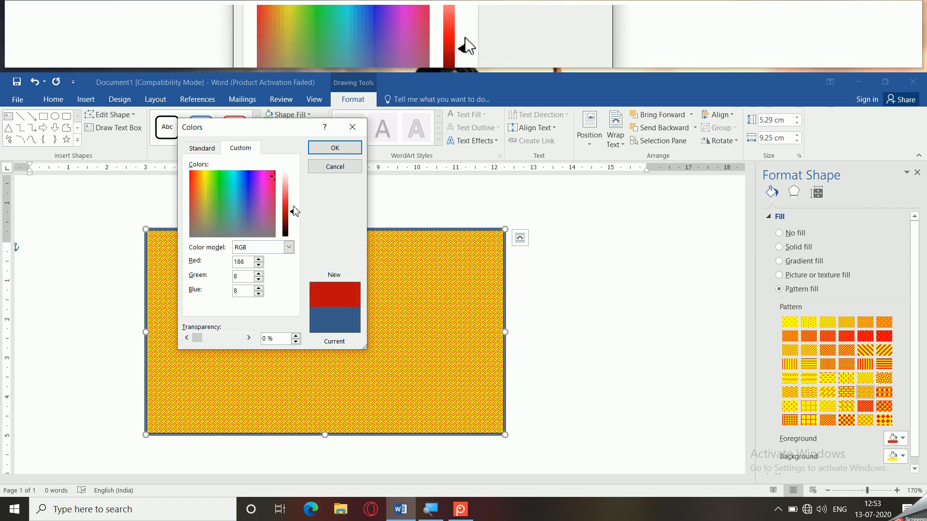
pyautogui.click(334, 147)
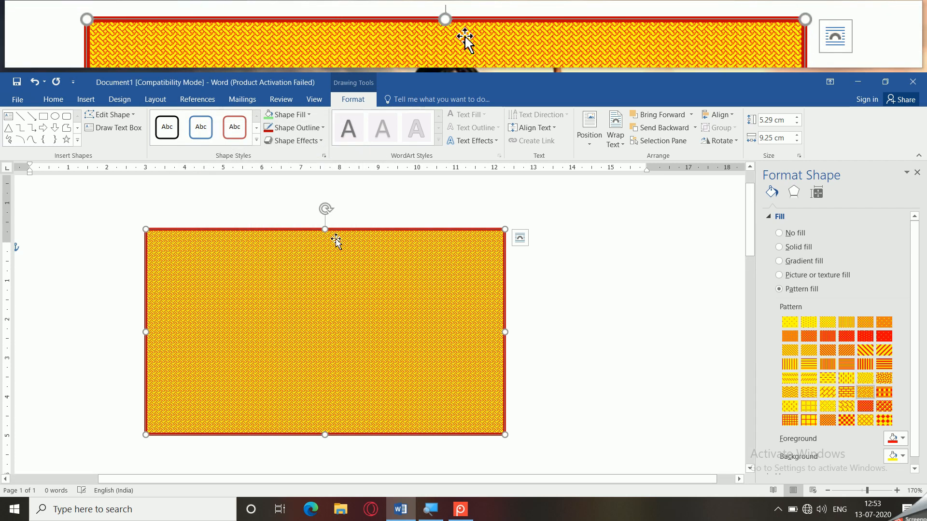
pyautogui.click(417, 209)
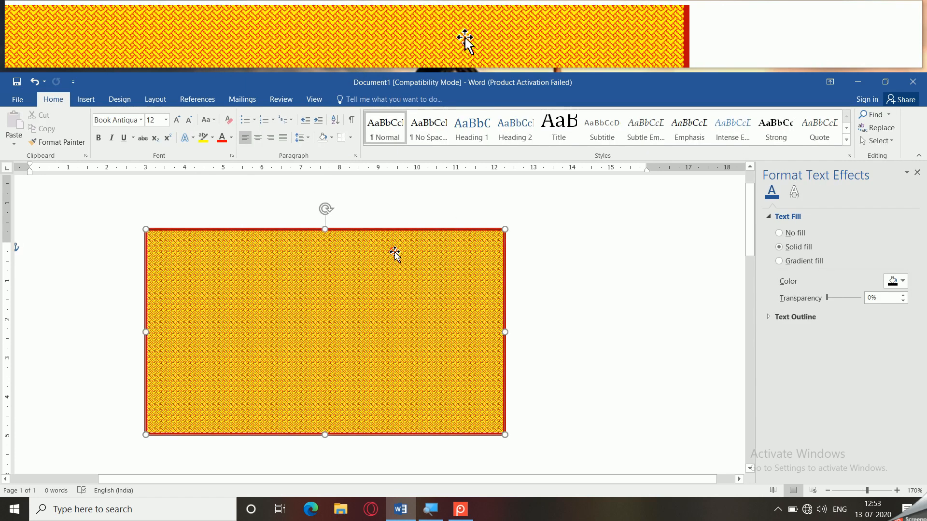
# - Open the detailed line settings for the rectangle's outline and try out different compound line types
pyautogui.click(395, 255)
pyautogui.click(353, 99)
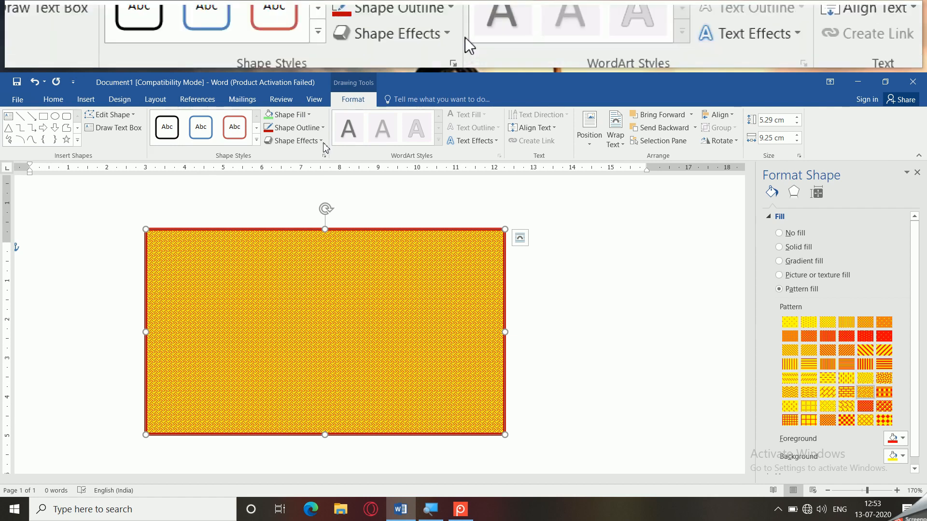
pyautogui.click(292, 129)
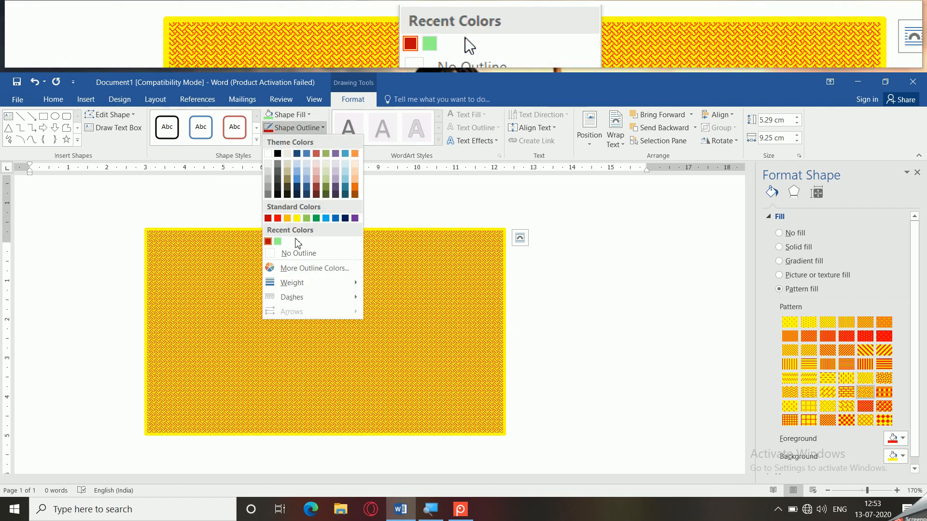
pyautogui.moveTo(290, 283)
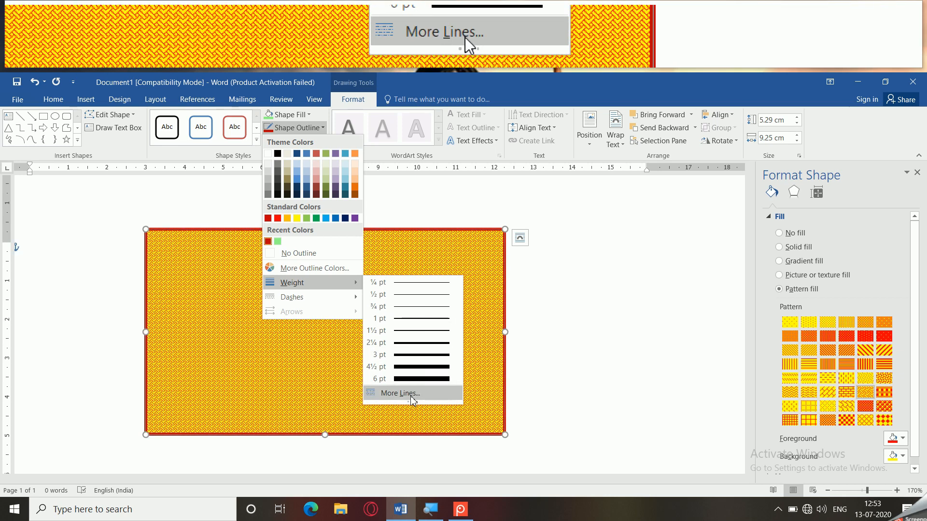
pyautogui.click(412, 397)
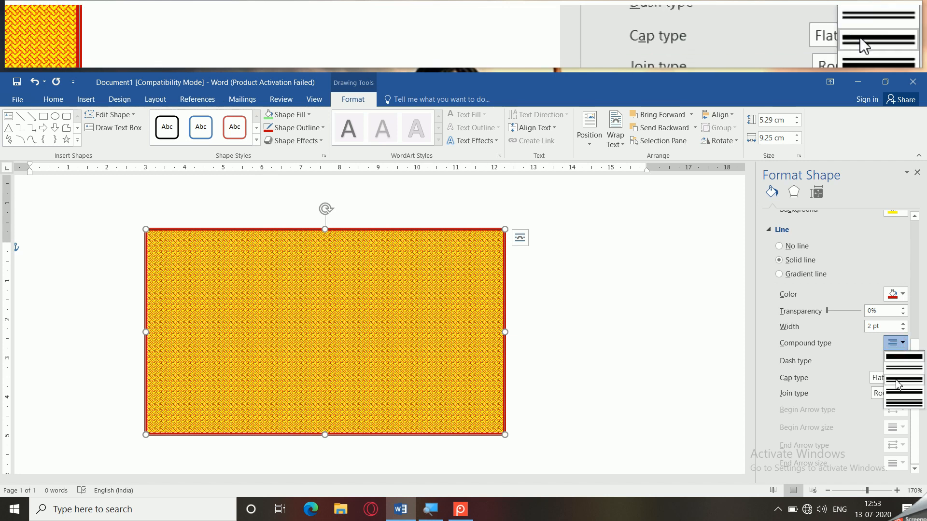
pyautogui.click(904, 382)
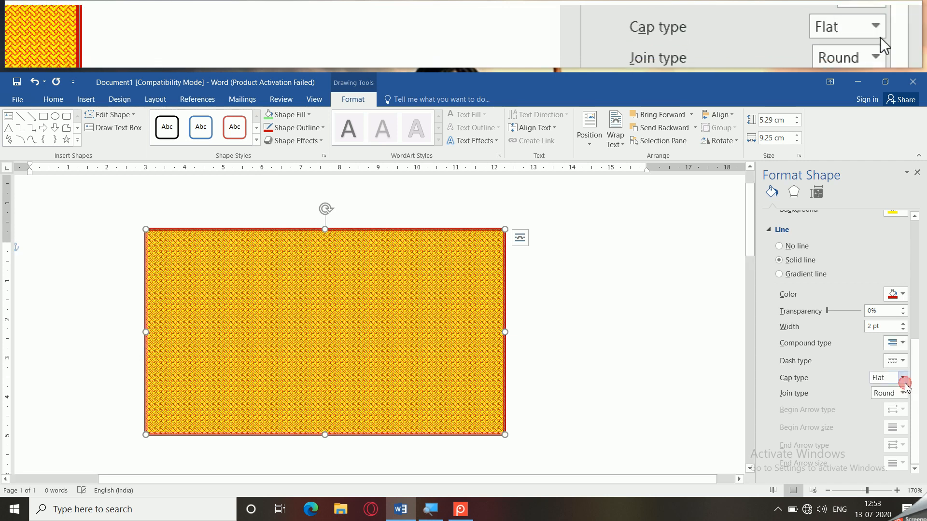
pyautogui.click(901, 344)
pyautogui.click(901, 353)
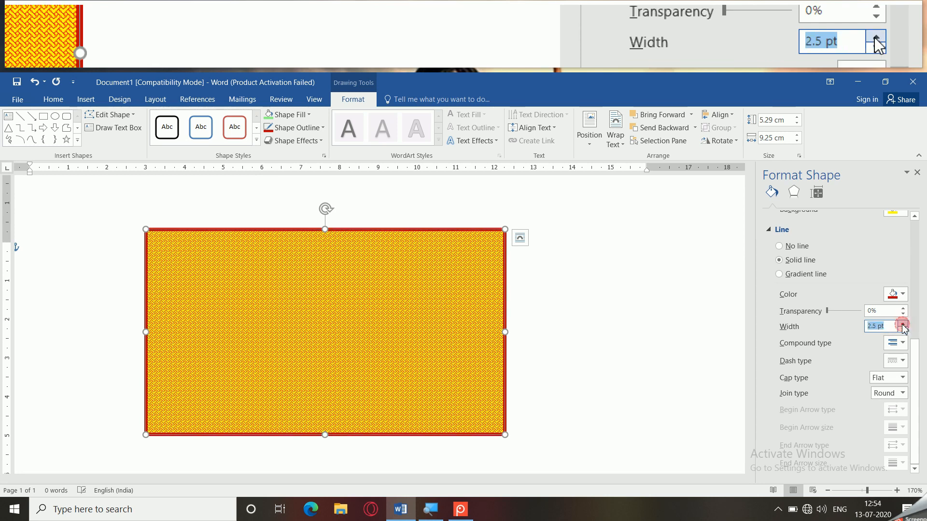
# - Set the rectangle's outline width to 5 pt and its compound type to the thick-thin double line
pyautogui.click(902, 324)
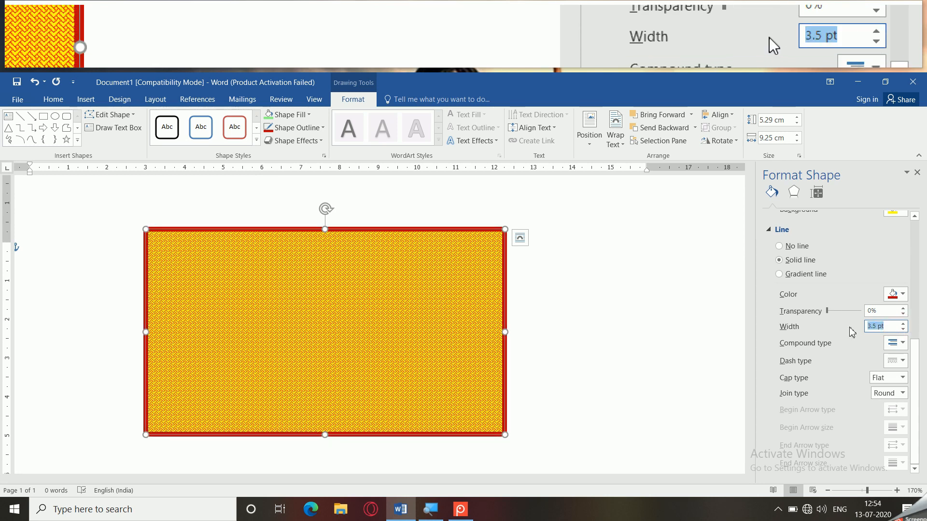
pyautogui.write('5')
pyautogui.press('Return')
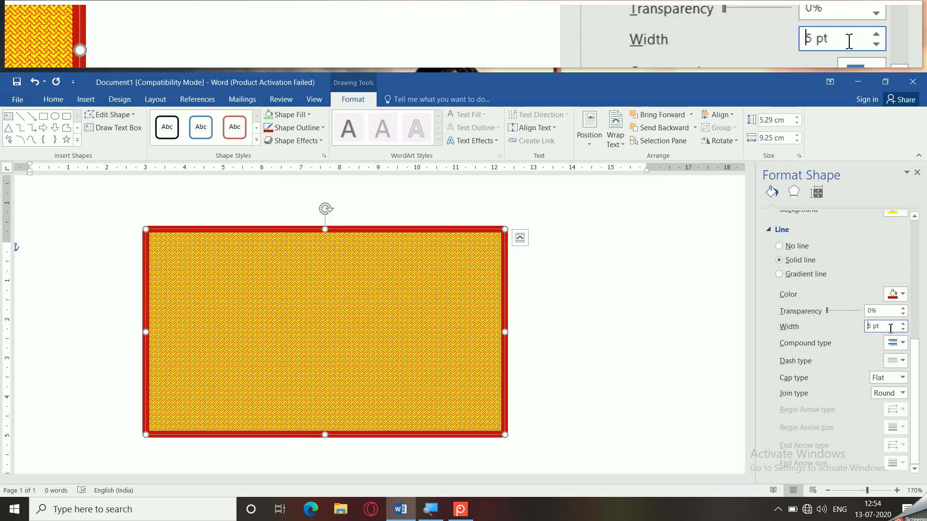
pyautogui.click(903, 345)
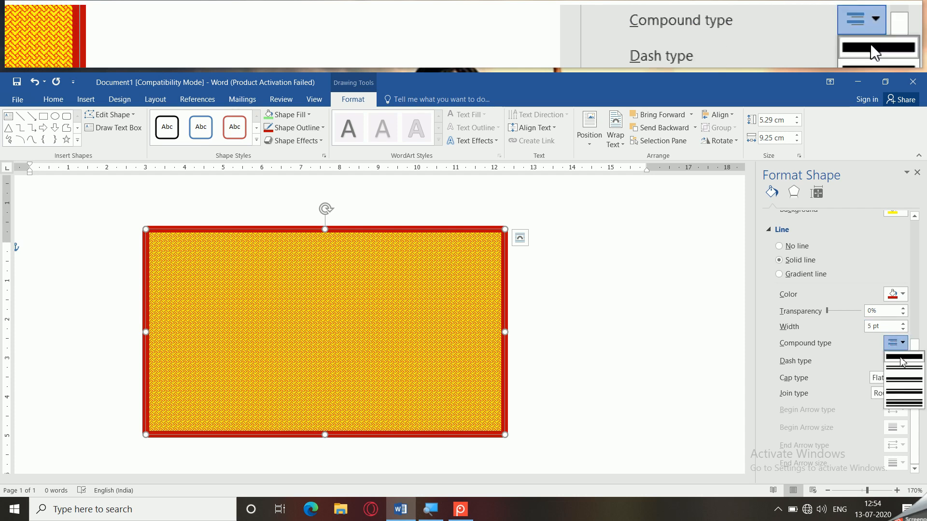
pyautogui.click(901, 383)
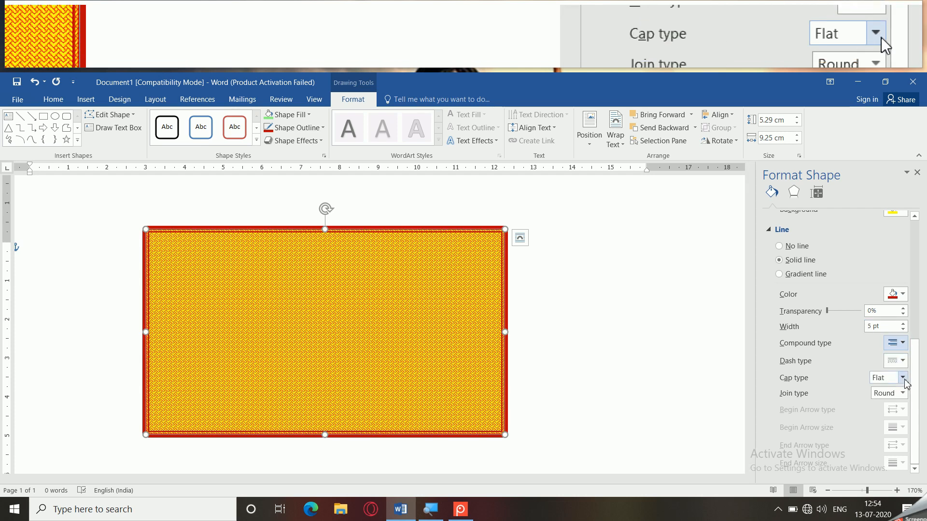
# - Give the rectangle's outline the long-dash type after trying the regular dash, and set its cap type to Round
pyautogui.click(901, 362)
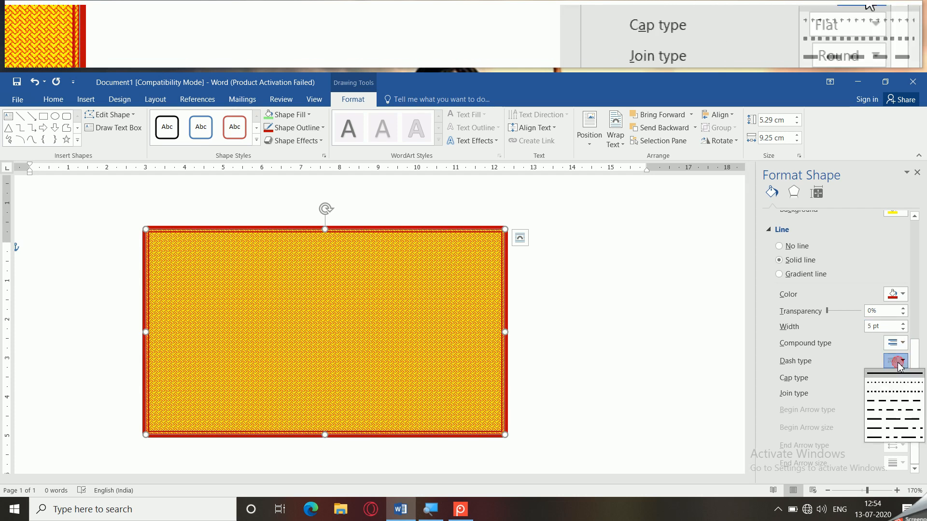
pyautogui.click(894, 401)
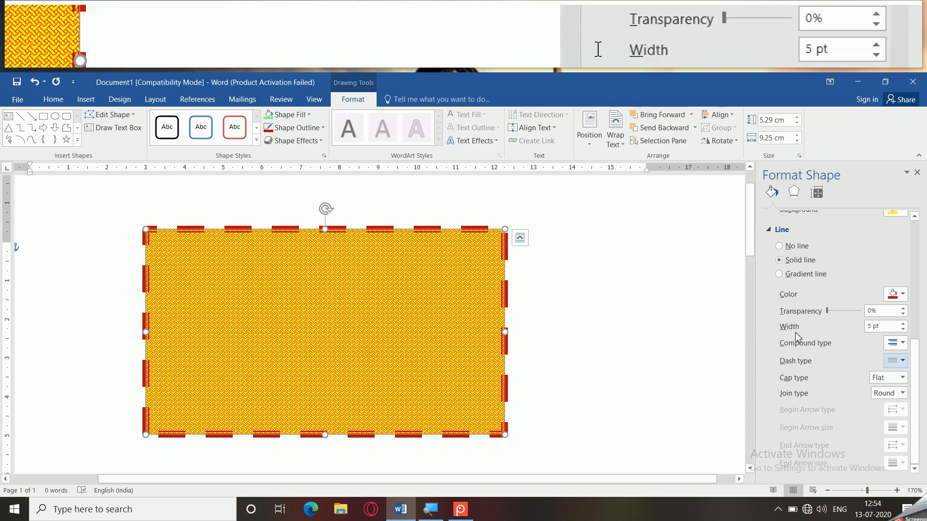
pyautogui.click(897, 361)
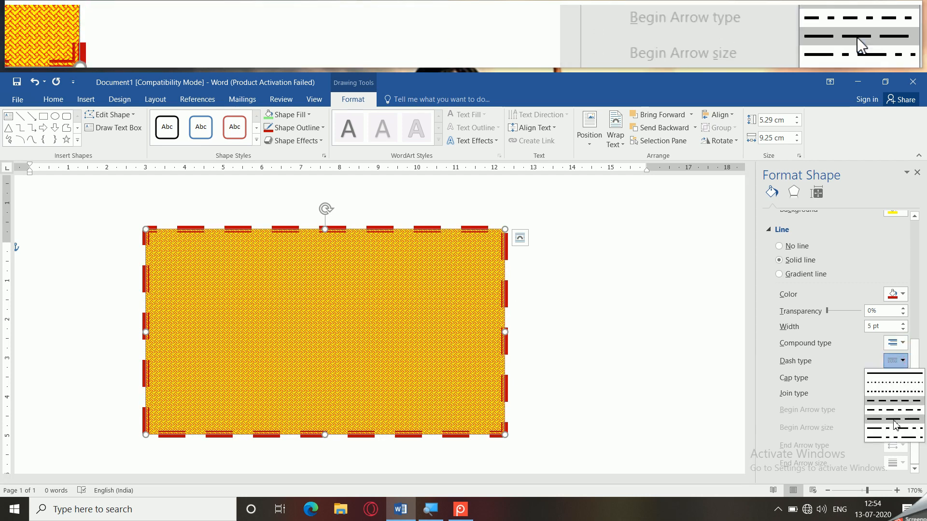
pyautogui.click(894, 423)
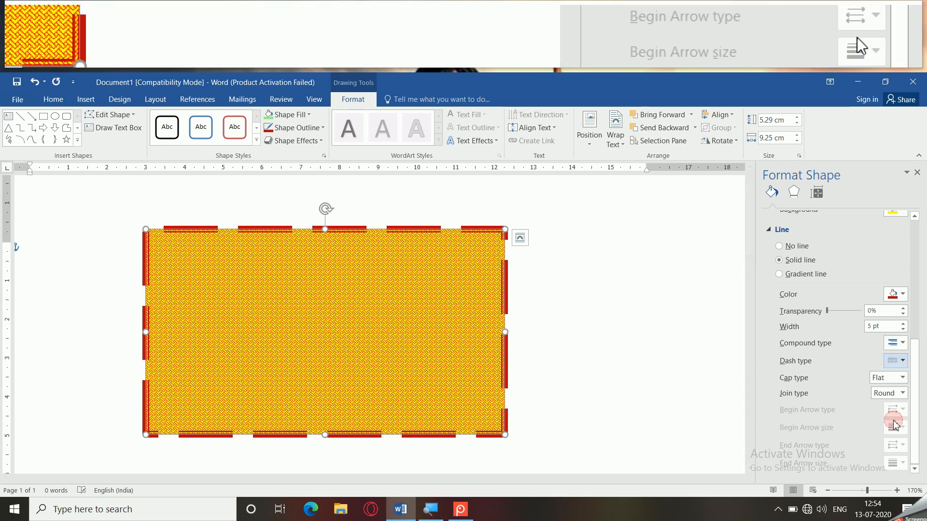
pyautogui.click(902, 377)
pyautogui.click(884, 401)
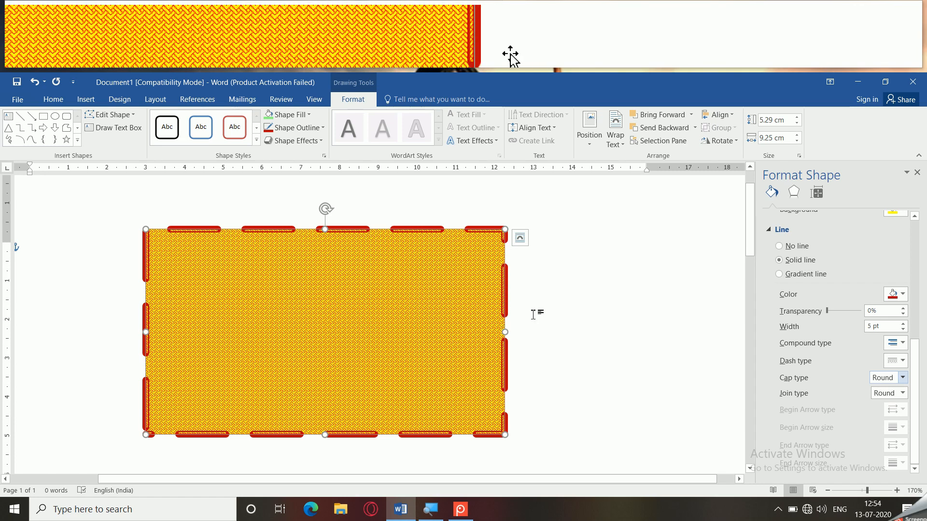
pyautogui.click(899, 346)
pyautogui.click(899, 346)
pyautogui.click(898, 362)
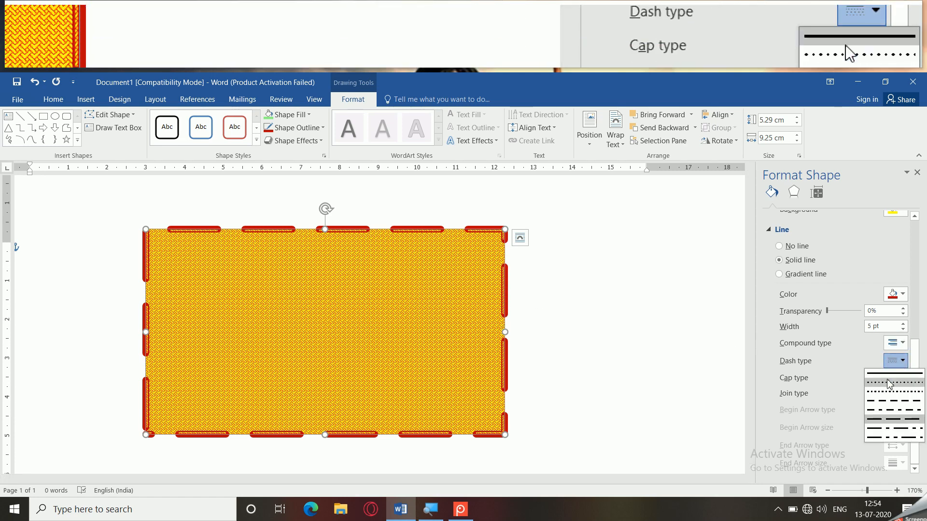
pyautogui.click(838, 379)
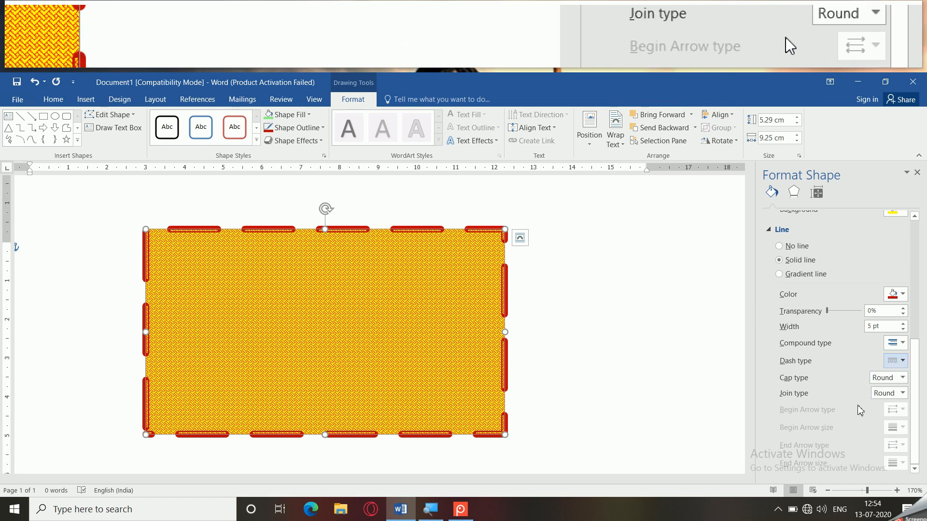
pyautogui.click(542, 269)
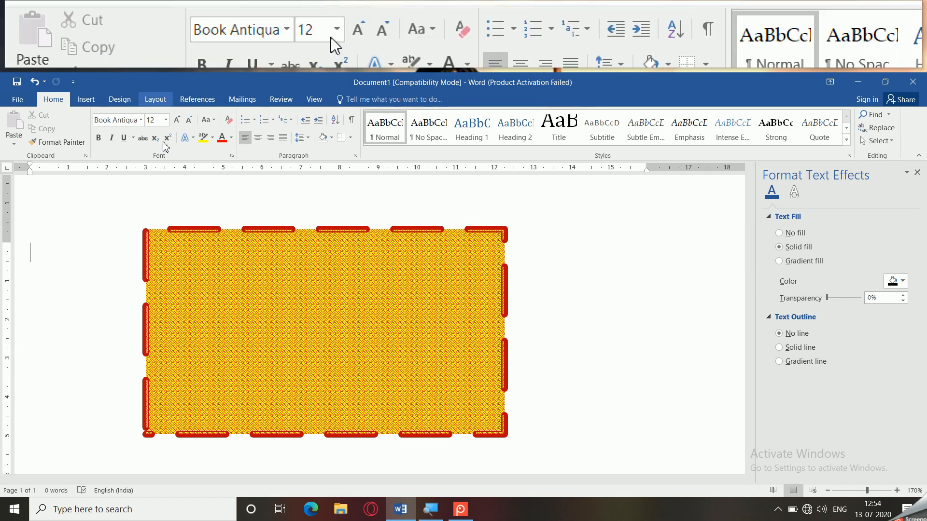
# - Apply the perspective shadow preset that falls diagonally towards the lower right of the rectangle
pyautogui.click(232, 244)
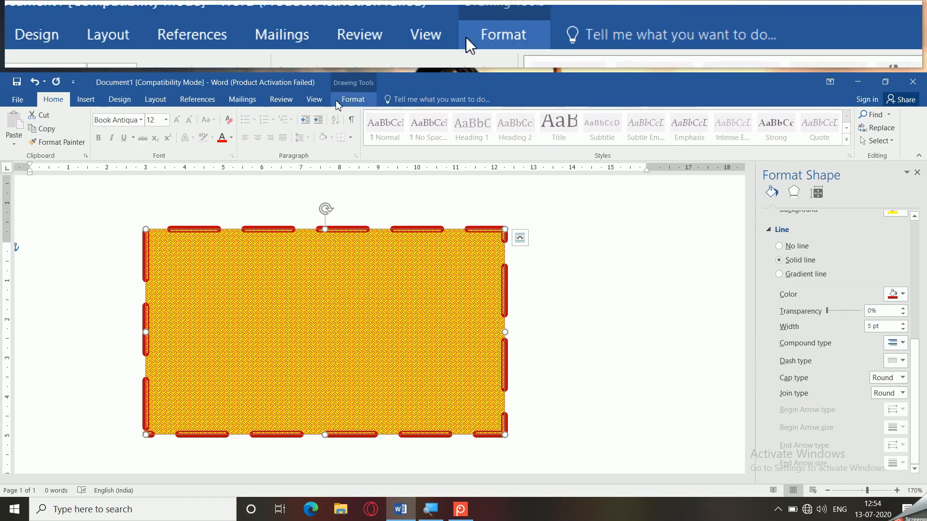
pyautogui.click(351, 100)
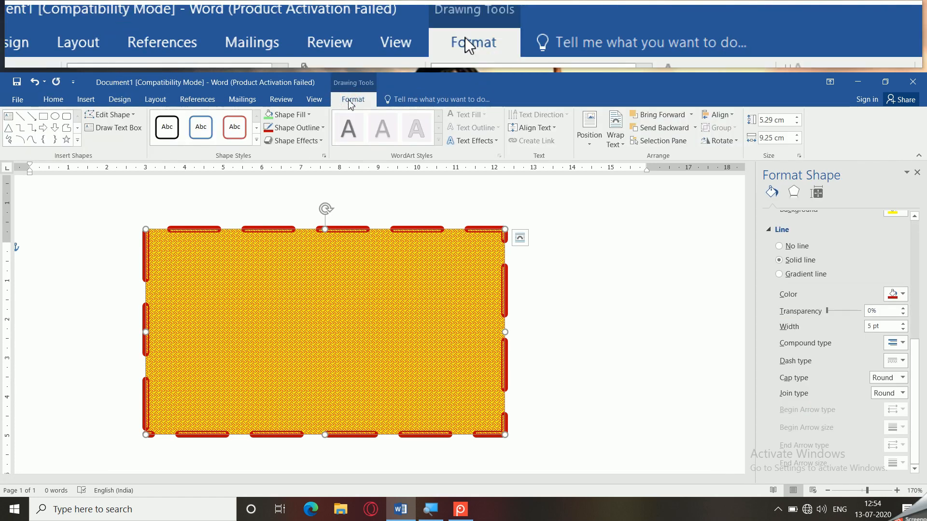
pyautogui.click(295, 141)
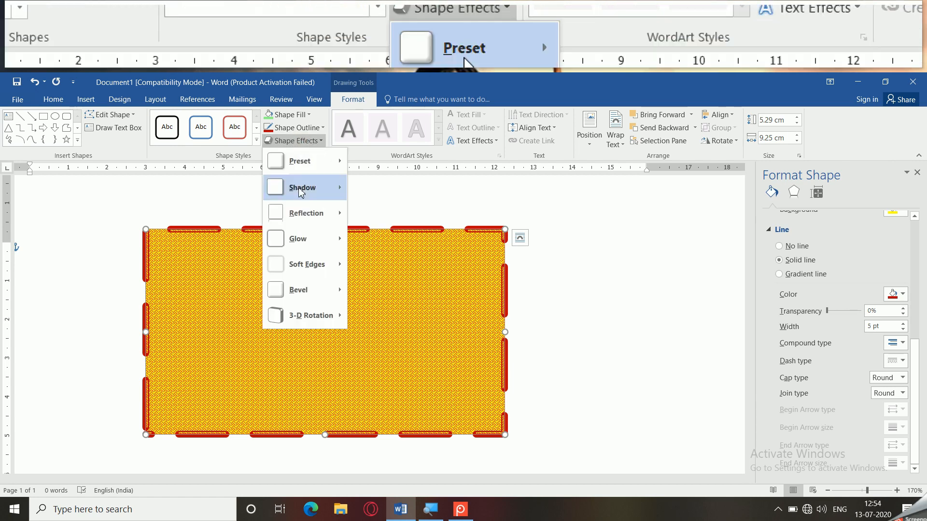
pyautogui.moveTo(302, 188)
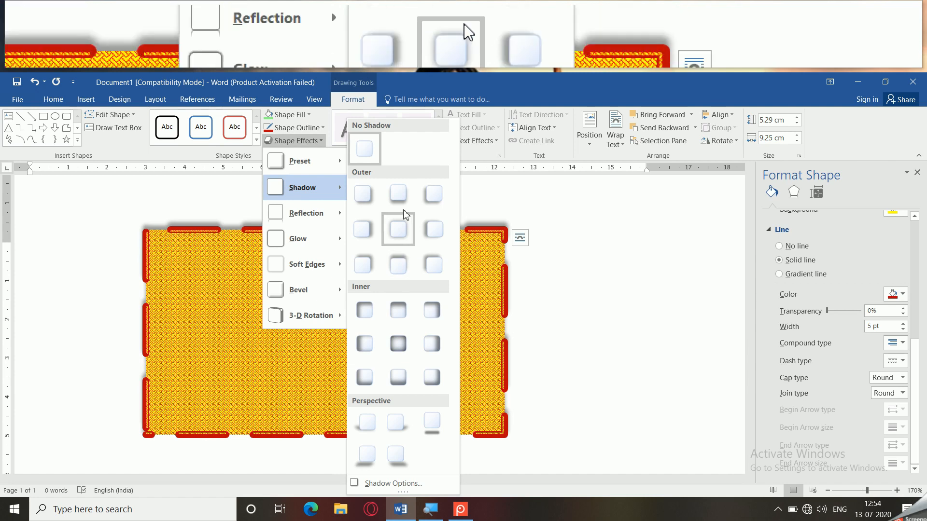
pyautogui.click(432, 436)
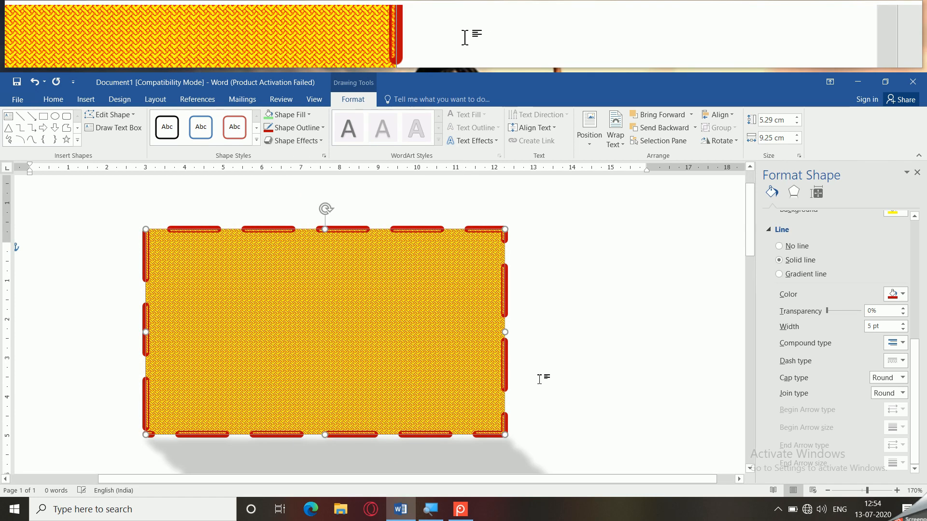
pyautogui.scroll(-3, 540, 379)
pyautogui.scroll(1, 539, 379)
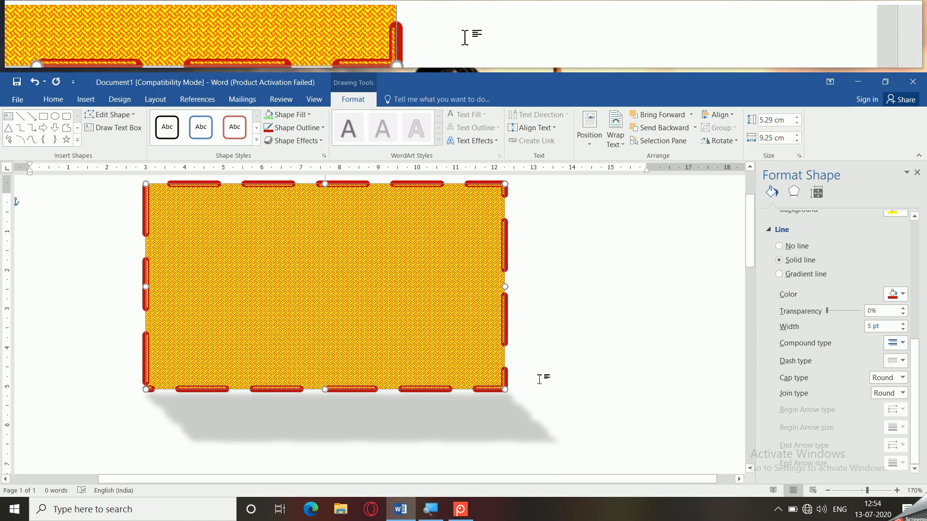
pyautogui.moveTo(749, 210); pyautogui.dragTo(749, 205)
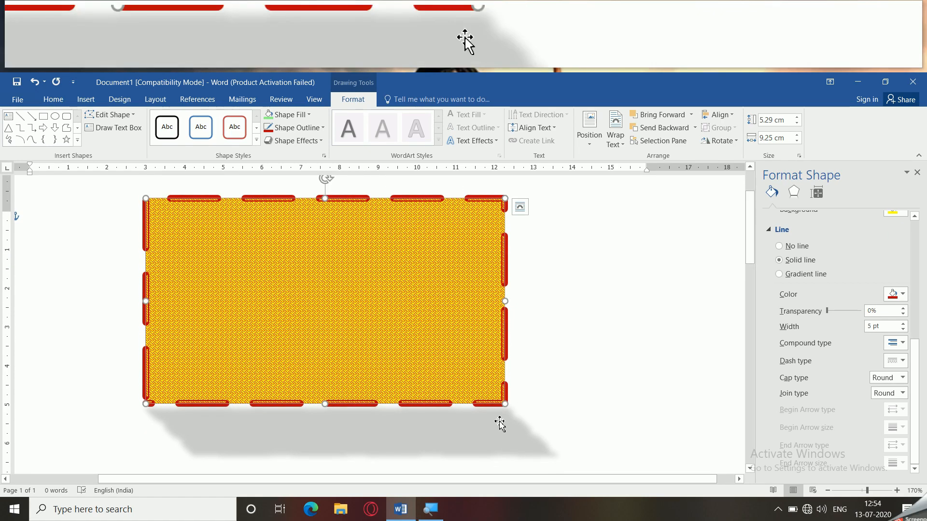
# - Open the detailed shadow options for the selected rectangle
pyautogui.click(295, 140)
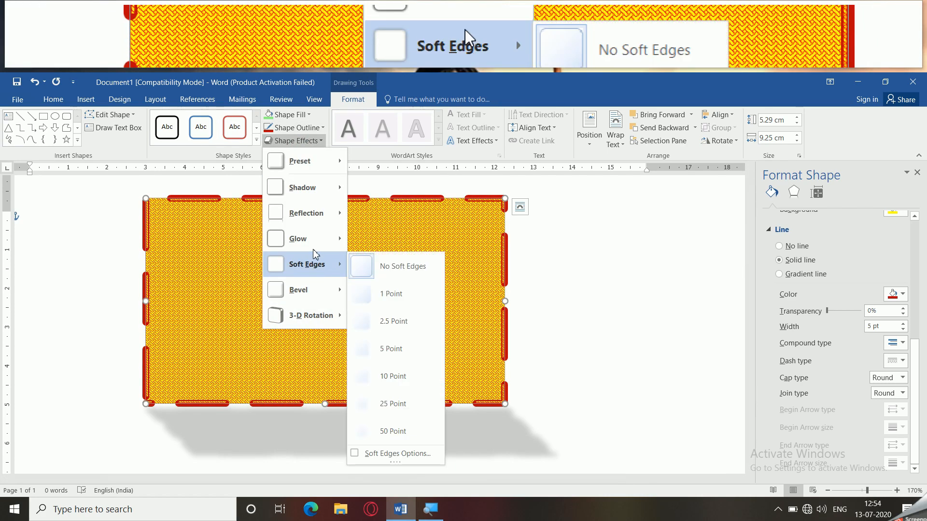
pyautogui.moveTo(331, 200)
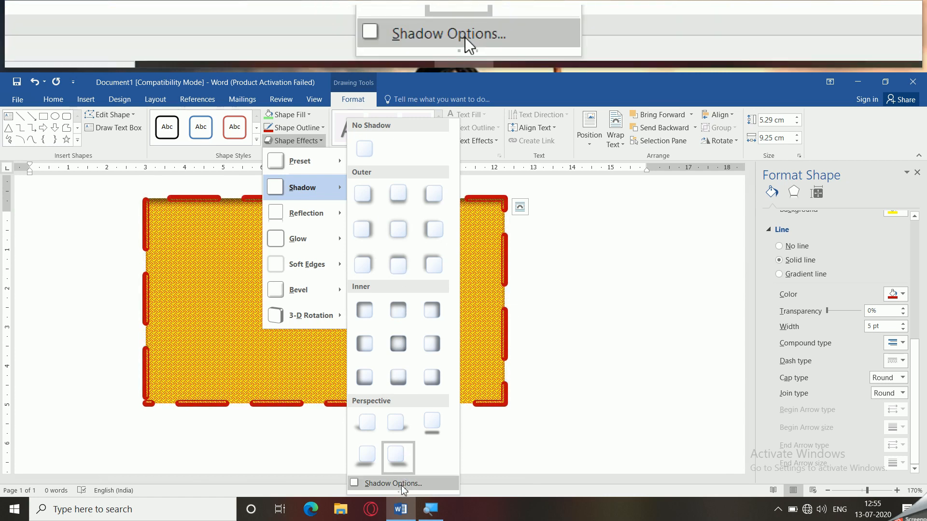
pyautogui.click(389, 483)
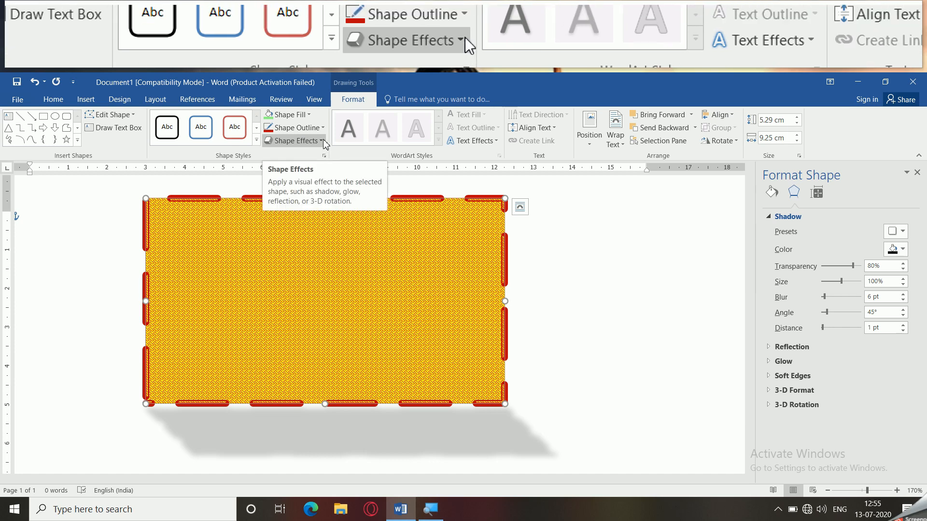
# - Preview the 3-D rotation presets, apply the third bevel preset in the first row to the rectangle, and deselect it
pyautogui.click(305, 141)
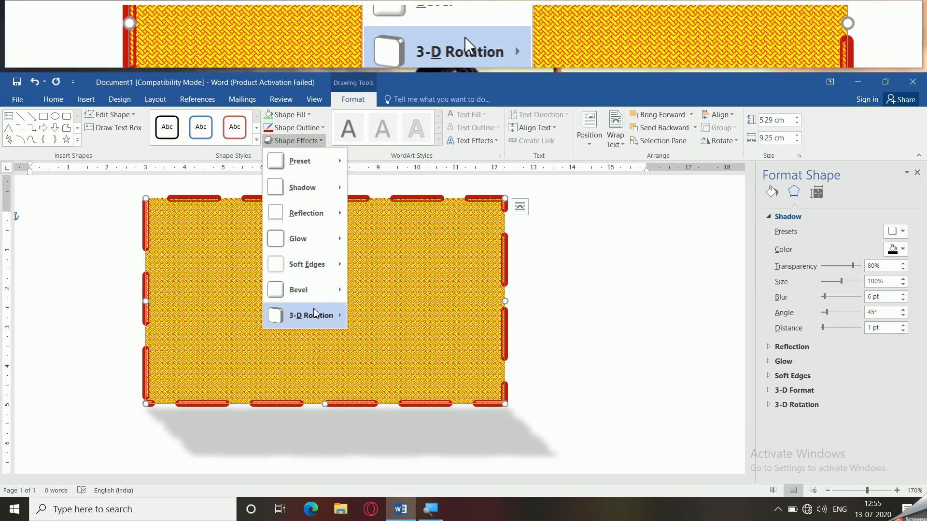
pyautogui.moveTo(314, 315)
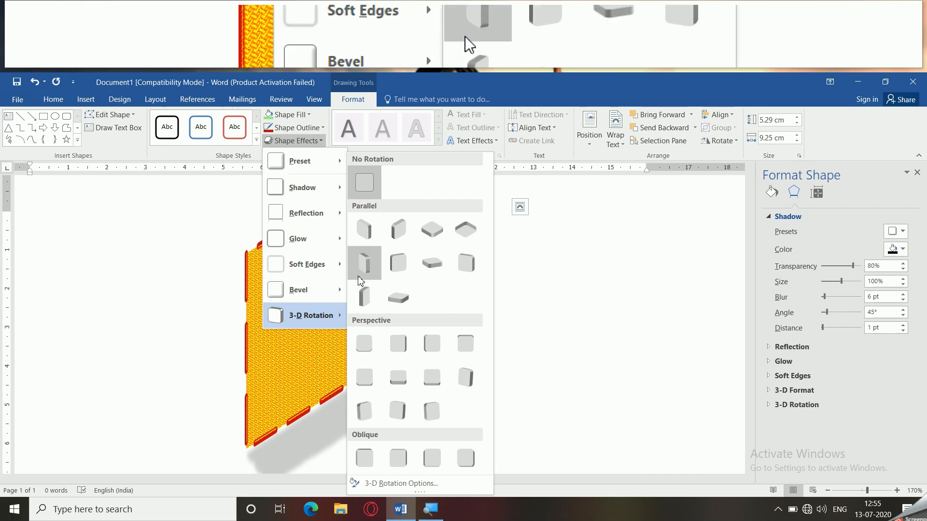
pyautogui.moveTo(319, 288)
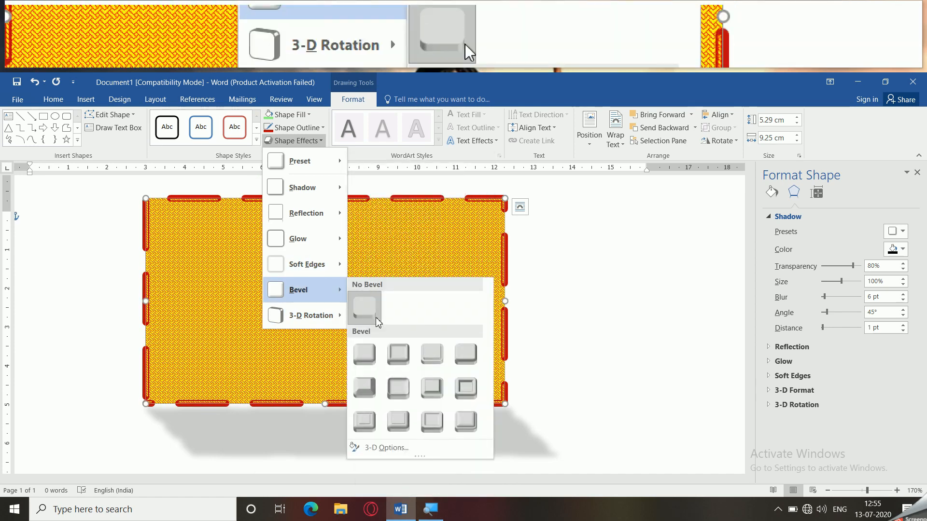
pyautogui.click(429, 354)
pyautogui.click(559, 247)
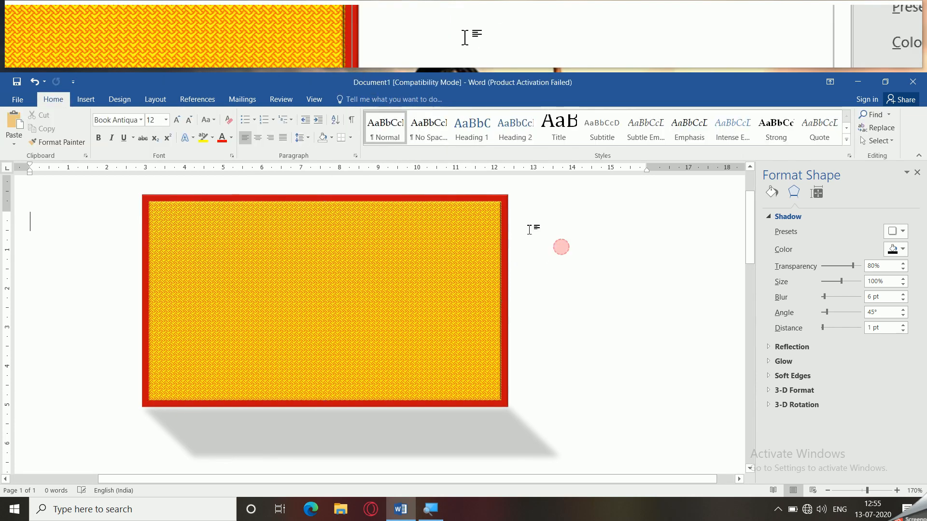
# - Draw a closed freeform polygon about 16.1 cm wide and 6.4 cm tall in the empty area below the rectangle
pyautogui.scroll(-5, 528, 395)
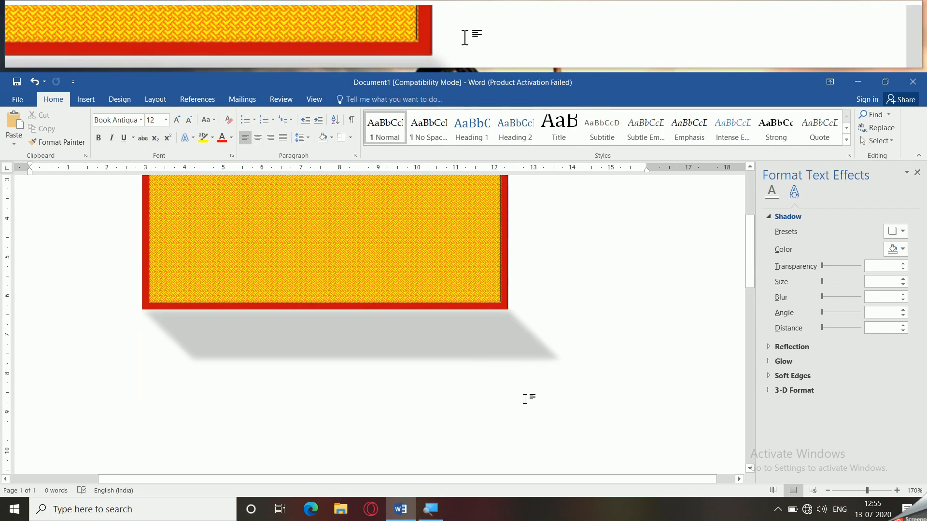
pyautogui.scroll(3, 540, 272)
pyautogui.scroll(-4, 540, 273)
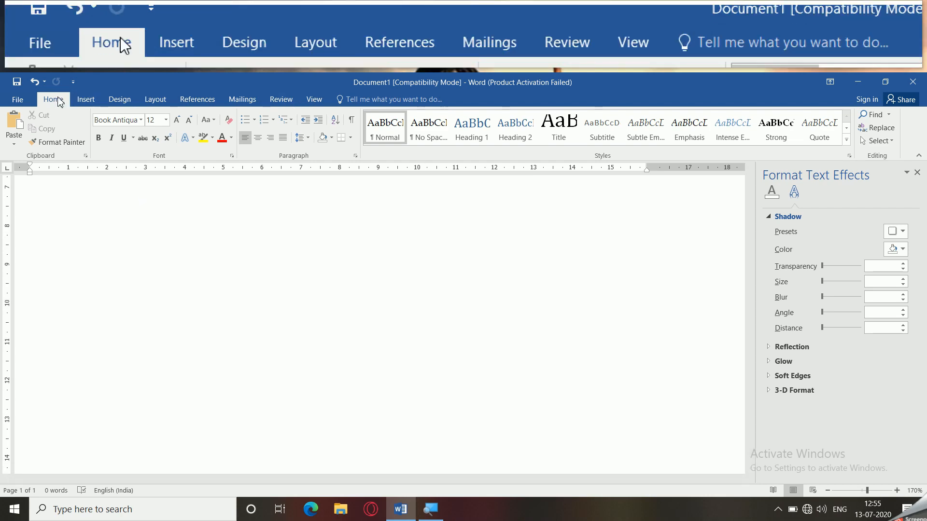
pyautogui.click(86, 99)
pyautogui.click(181, 143)
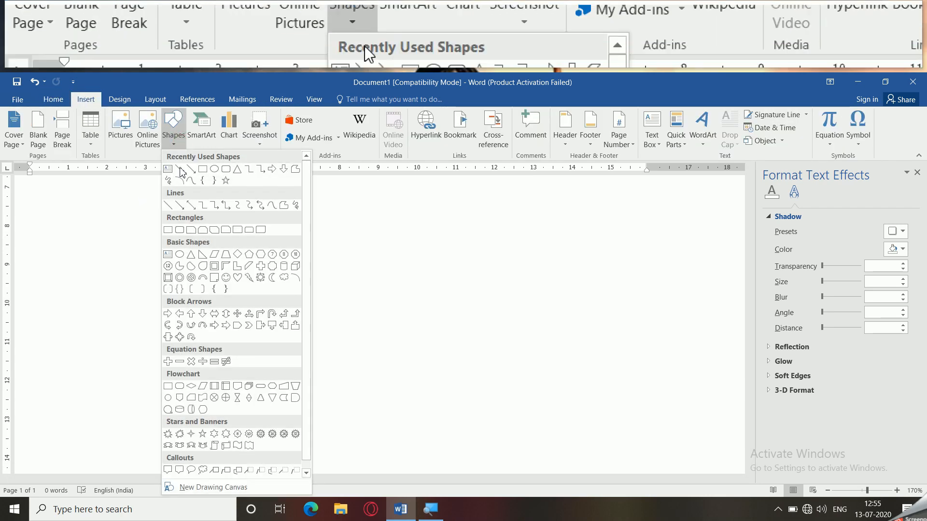
pyautogui.click(296, 170)
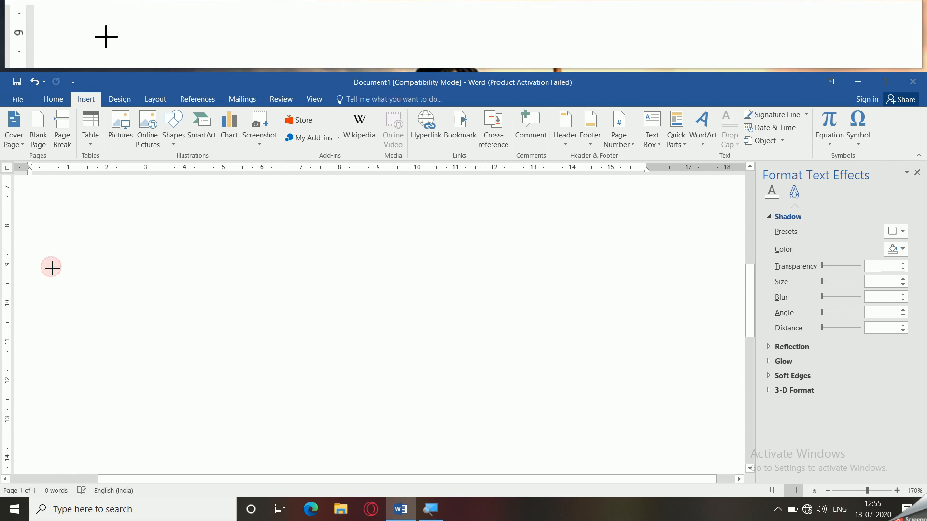
pyautogui.moveTo(184, 202)
pyautogui.mouseDown()
pyautogui.moveTo(224, 218)
pyautogui.moveTo(202, 195)
pyautogui.mouseUp()
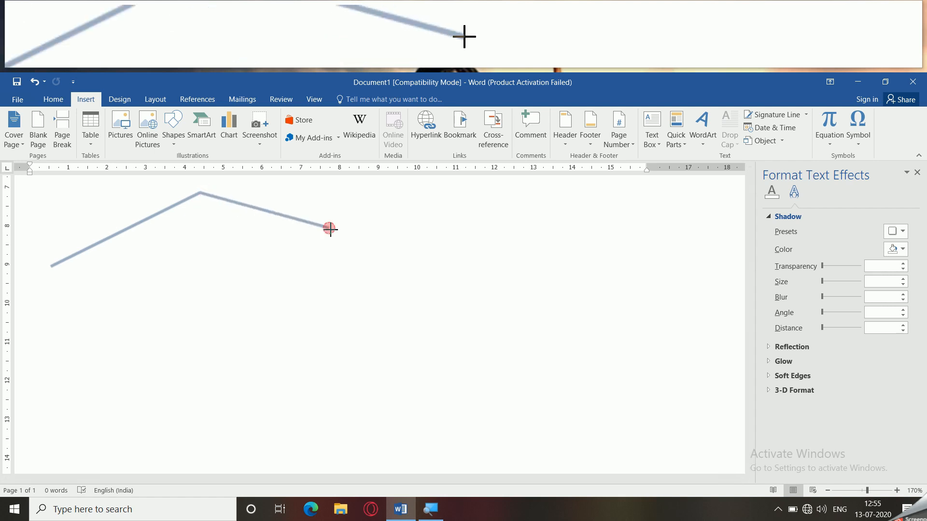
pyautogui.click(512, 188)
pyautogui.click(675, 287)
pyautogui.click(655, 407)
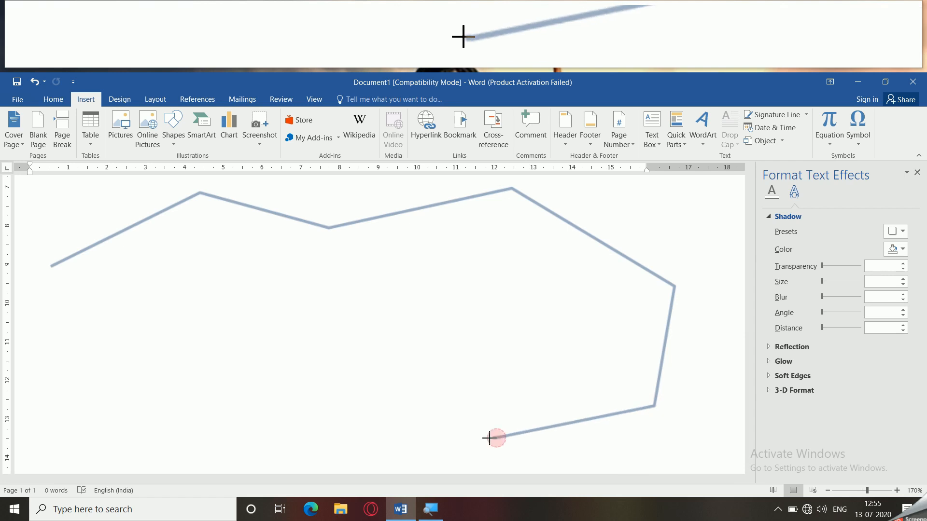
pyautogui.click(293, 365)
pyautogui.click(140, 400)
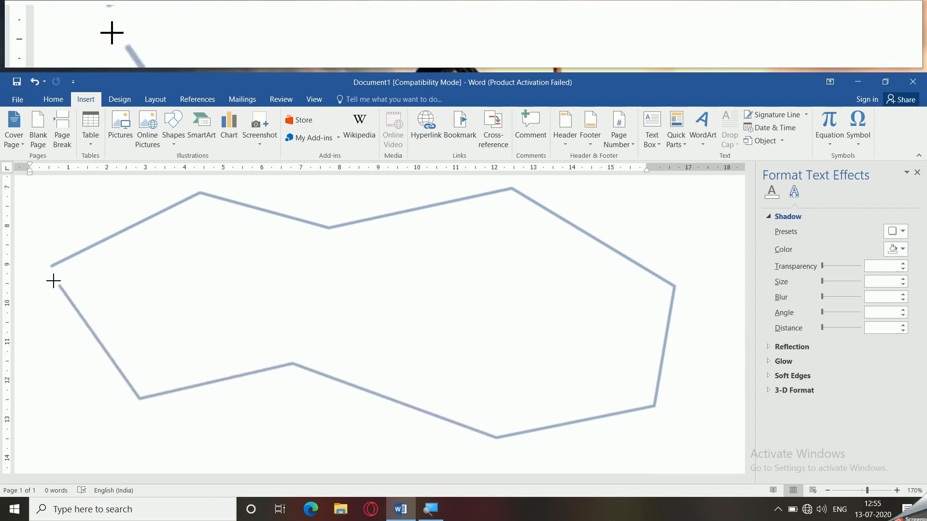
pyautogui.click(51, 266)
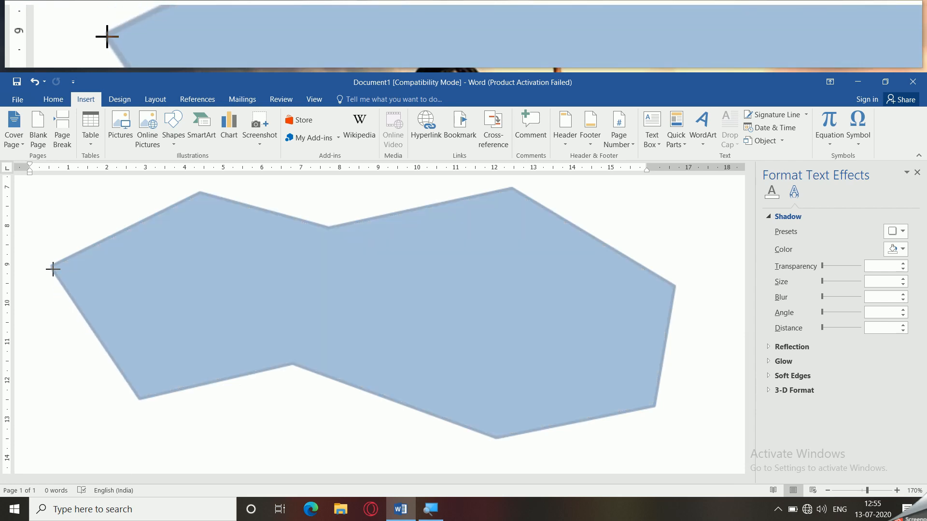
pyautogui.click(53, 269)
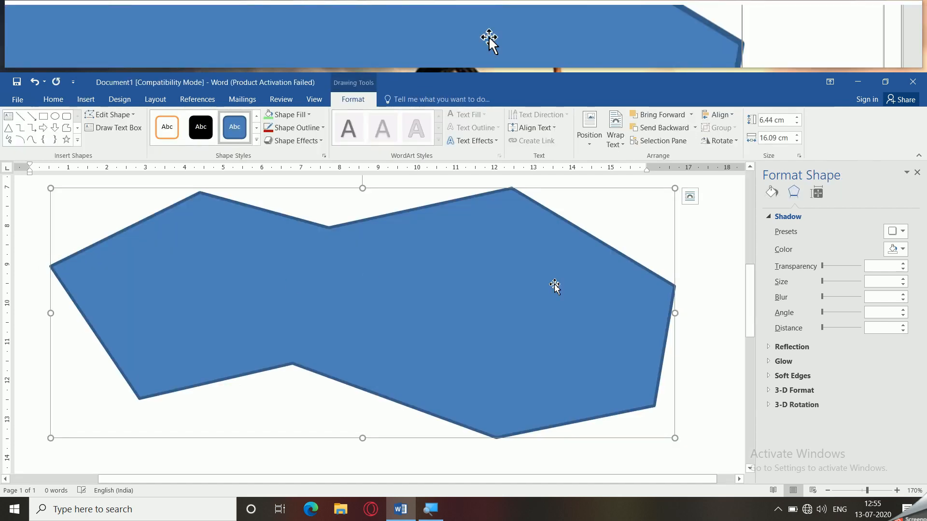
pyautogui.click(270, 114)
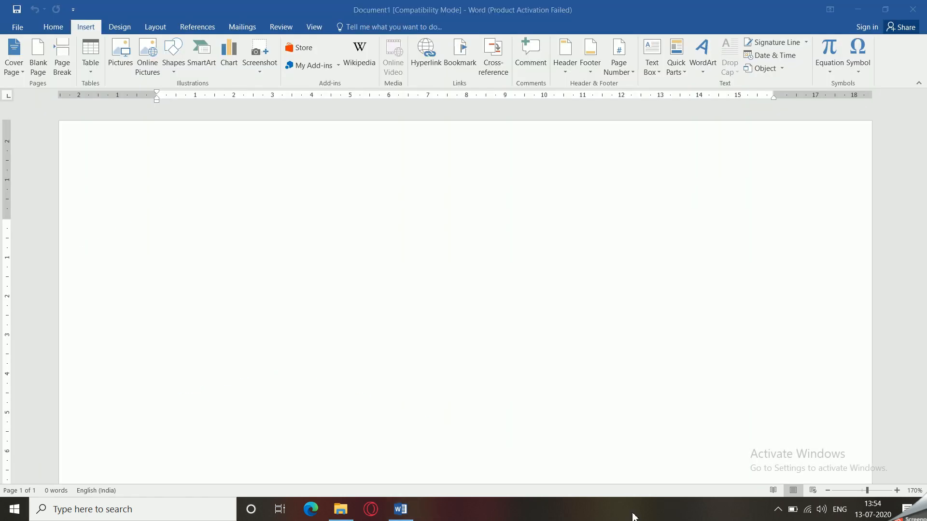
pyautogui.click(777, 510)
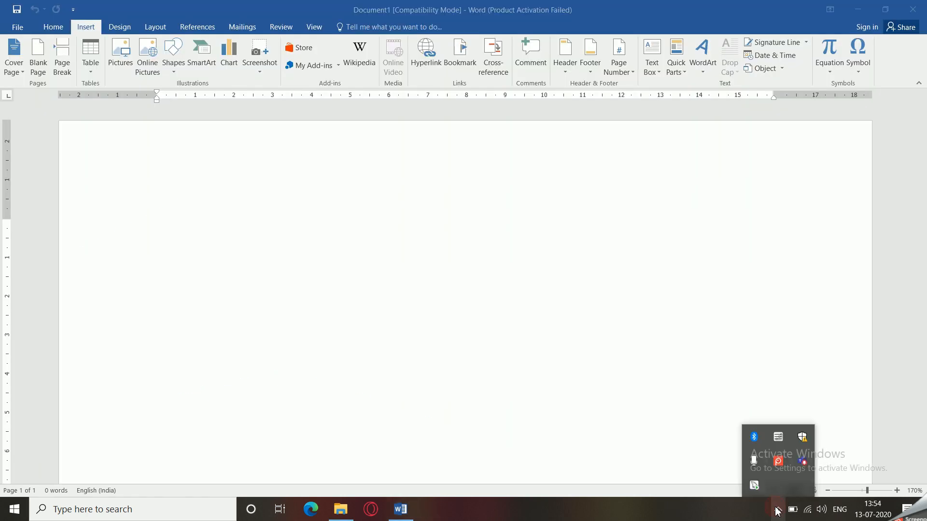
pyautogui.click(337, 254)
pyautogui.click(171, 72)
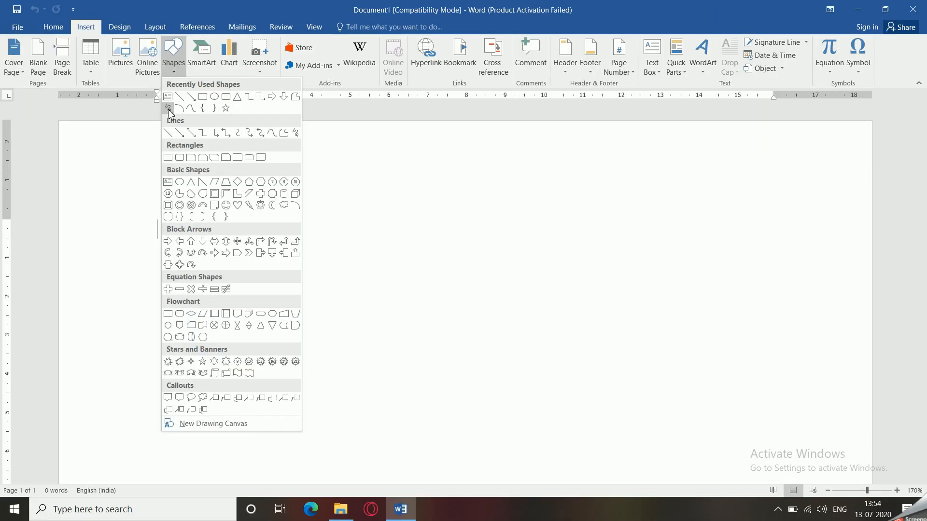
pyautogui.click(168, 110)
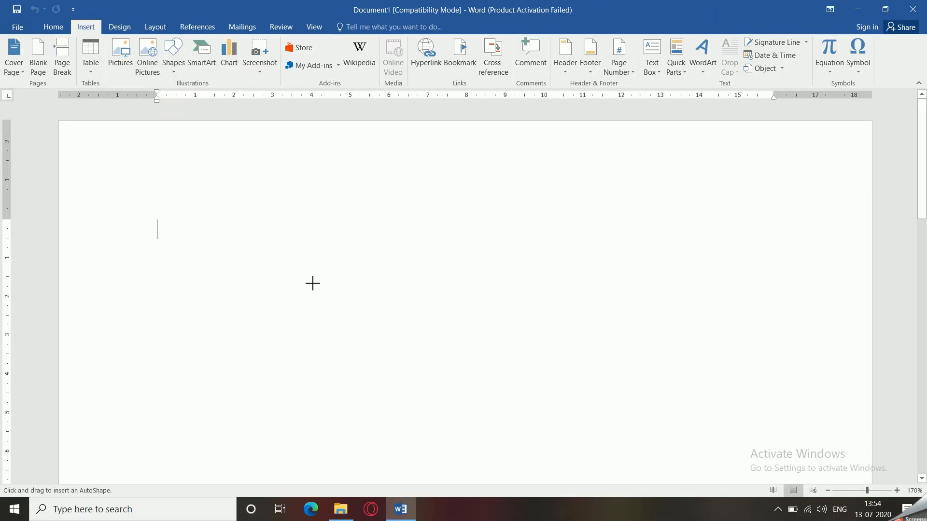
pyautogui.scroll(-3, 312, 284)
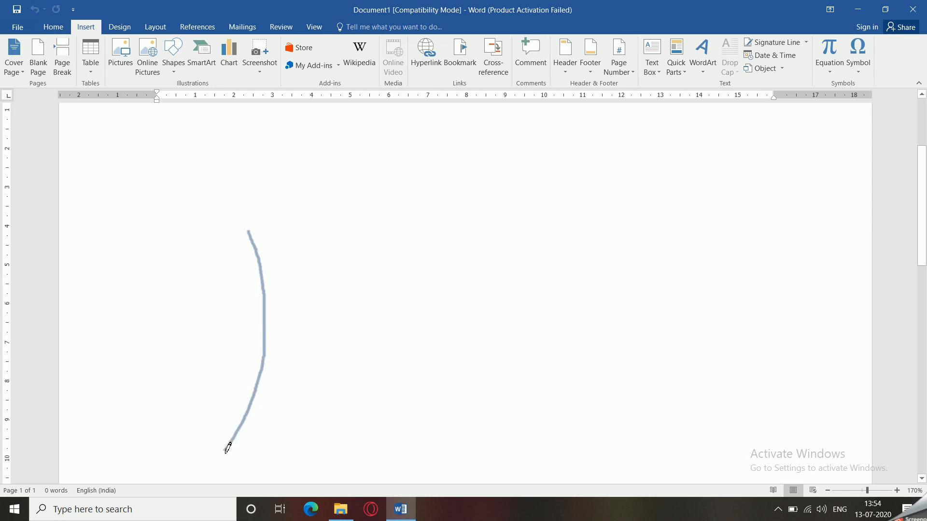
pyautogui.moveTo(228, 448); pyautogui.dragTo(225, 450)
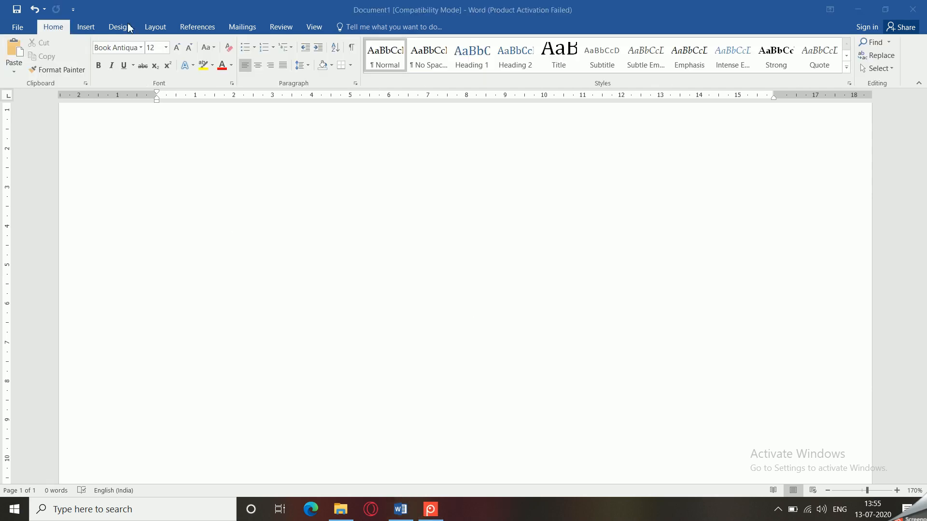
# - Draw a closed tree trunk with roots and branches using the Scribble shape, about 6.3 cm wide and 8.3 cm tall
pyautogui.click(86, 27)
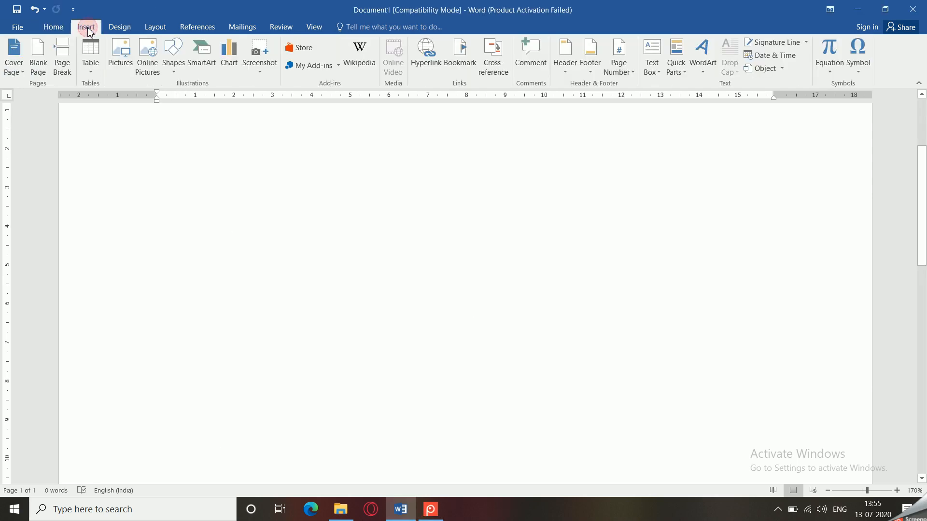
pyautogui.click(176, 75)
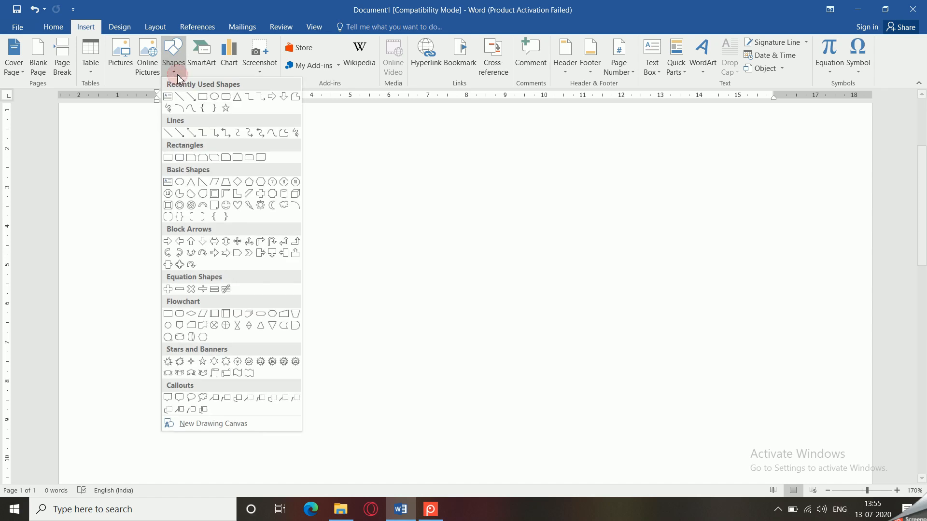
pyautogui.click(168, 109)
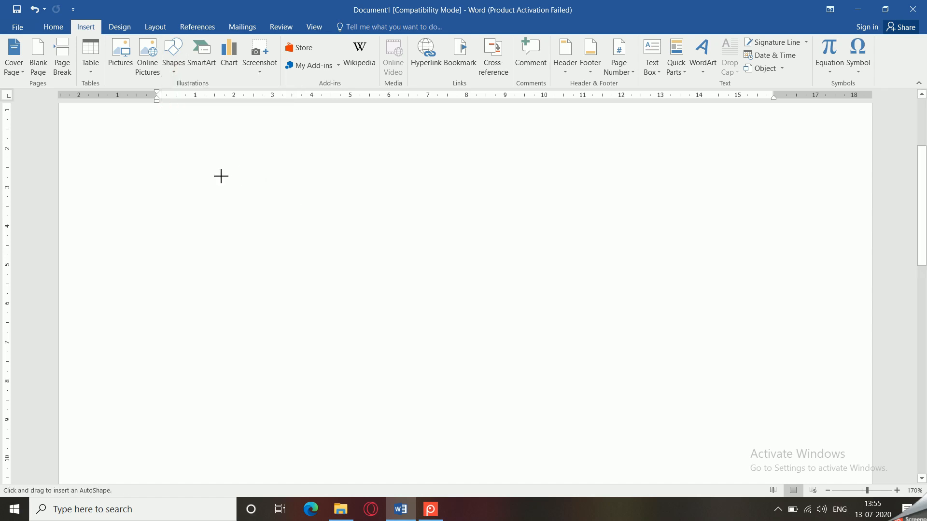
pyautogui.moveTo(208, 192); pyautogui.dragTo(221, 204)
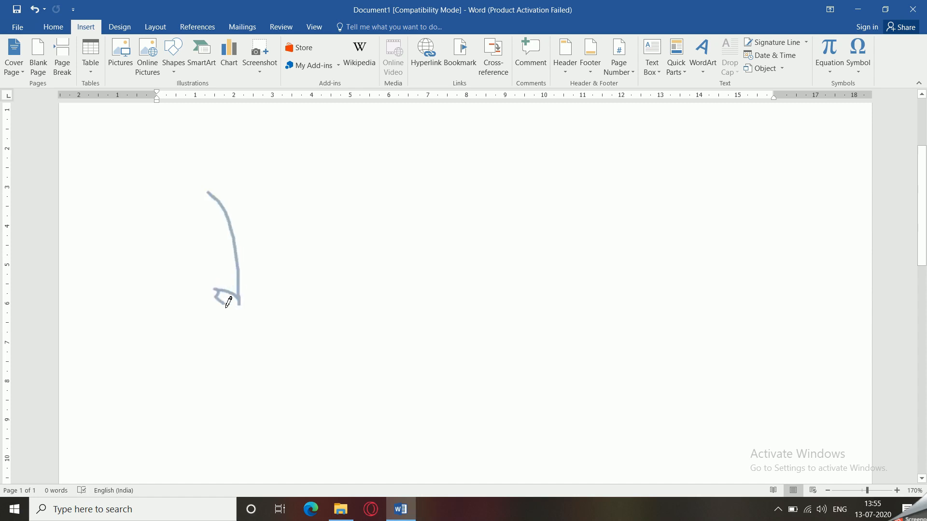
pyautogui.moveTo(245, 314); pyautogui.dragTo(241, 367)
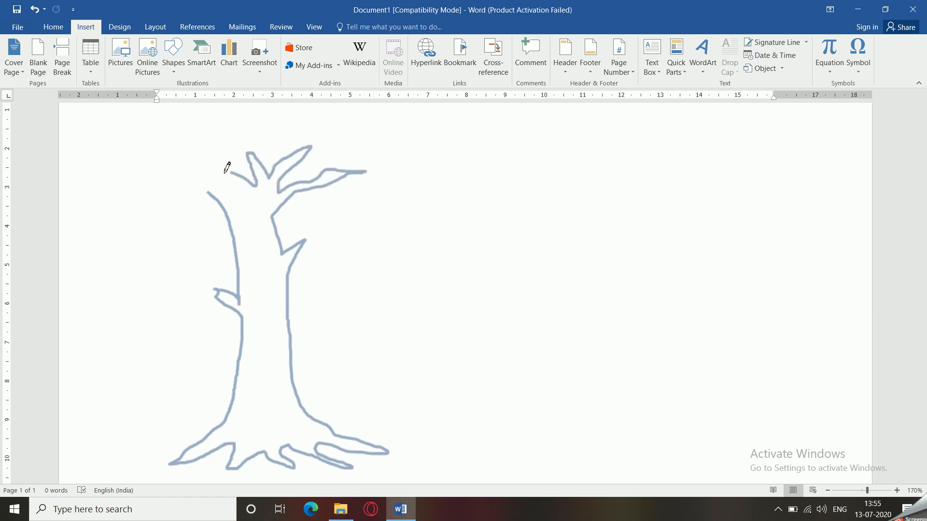
pyautogui.moveTo(210, 192); pyautogui.dragTo(208, 194)
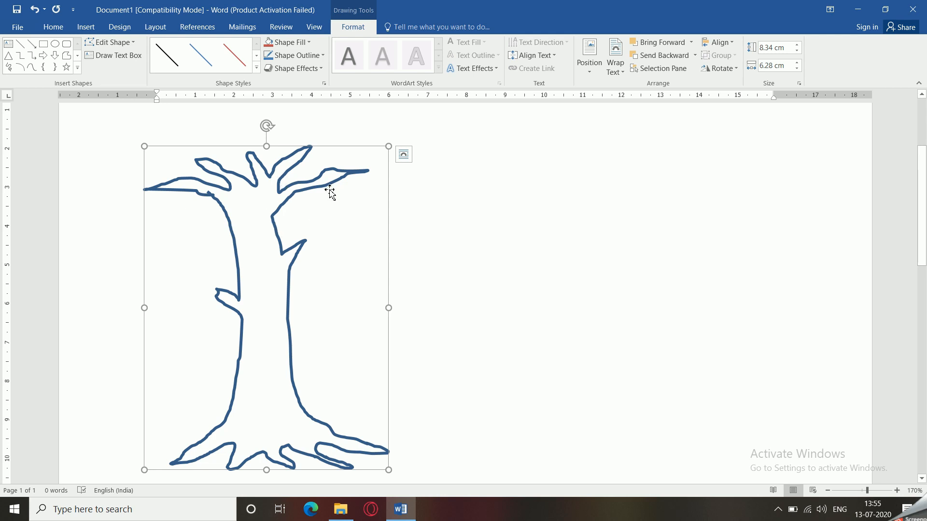
# - Fill the tree shape with the standard dark red colour and remove its outline
pyautogui.click(295, 43)
pyautogui.click(268, 132)
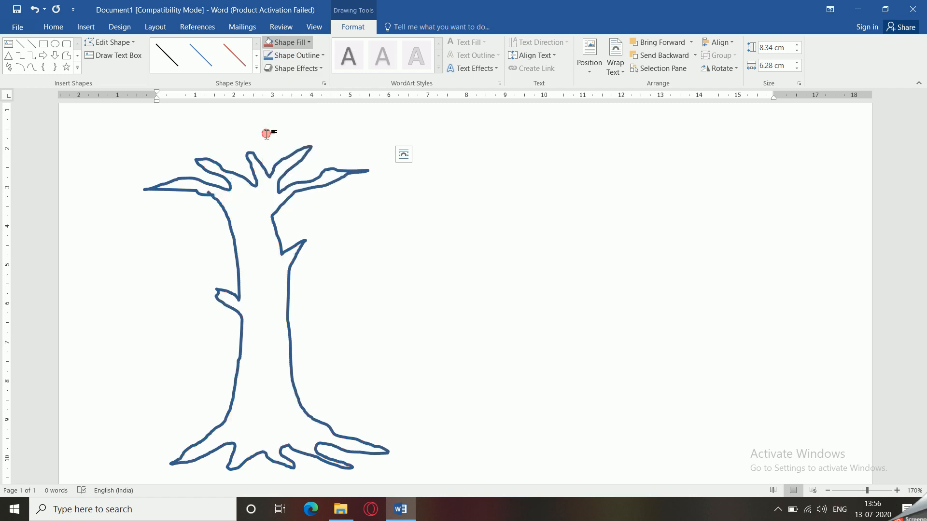
pyautogui.click(296, 55)
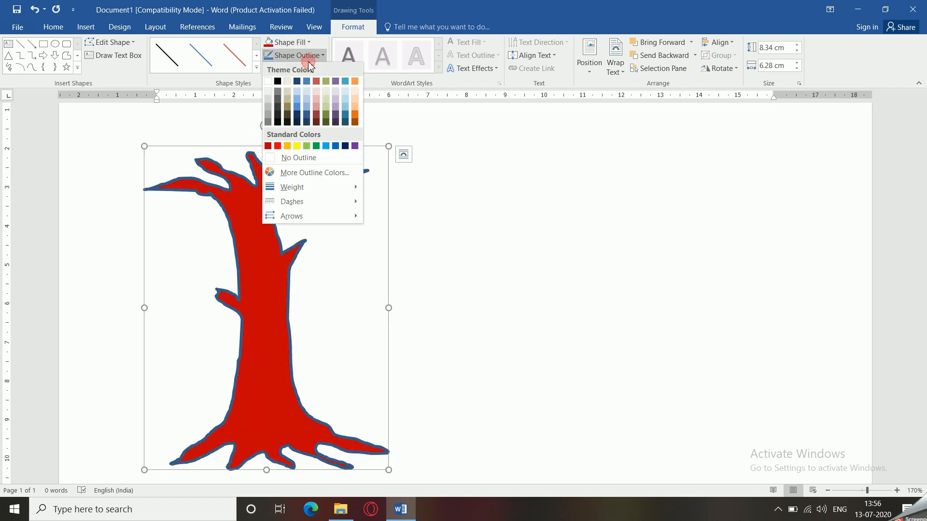
pyautogui.click(295, 158)
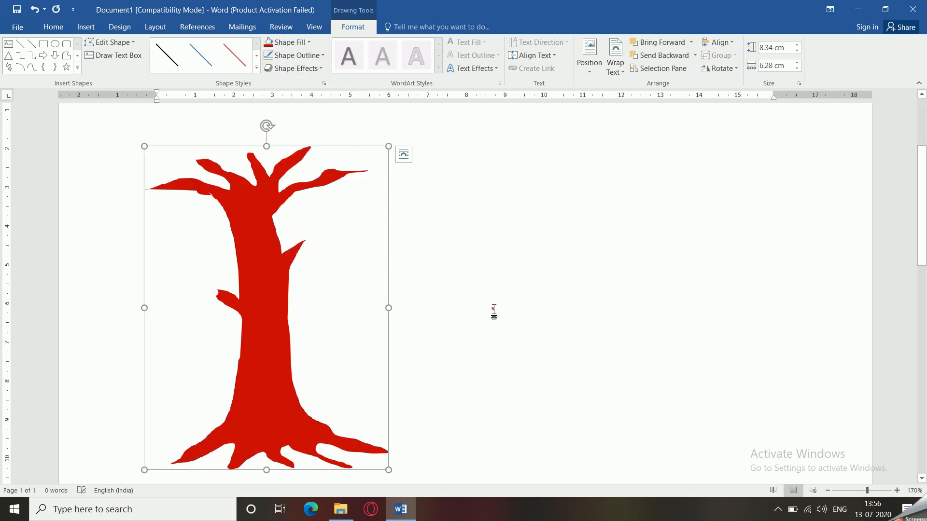
pyautogui.click(494, 311)
# - Move the tree towards the middle of the page and resize it to about 7.2 cm tall and 5.2 cm wide
pyautogui.click(253, 297)
pyautogui.scroll(-2, 338, 217)
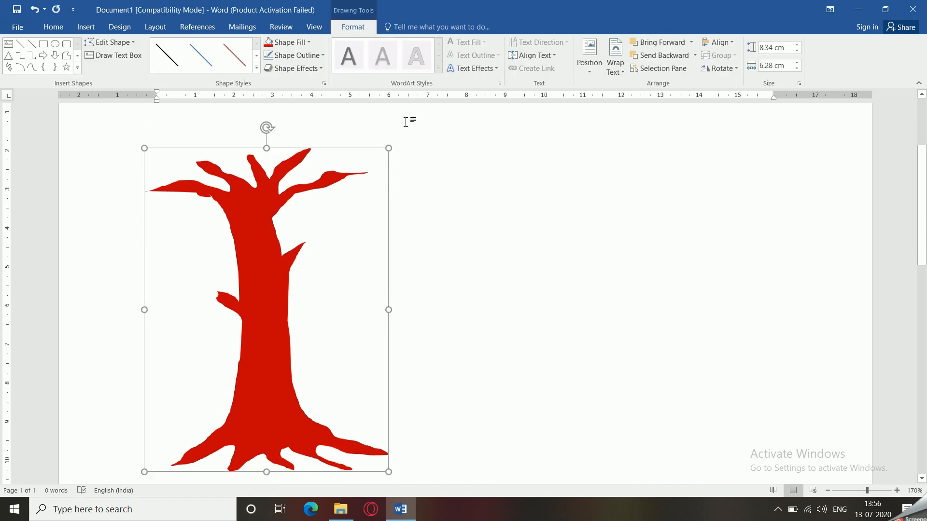
pyautogui.moveTo(391, 148); pyautogui.dragTo(290, 317)
pyautogui.moveTo(220, 369); pyautogui.dragTo(409, 251)
pyautogui.moveTo(479, 275); pyautogui.dragTo(447, 282)
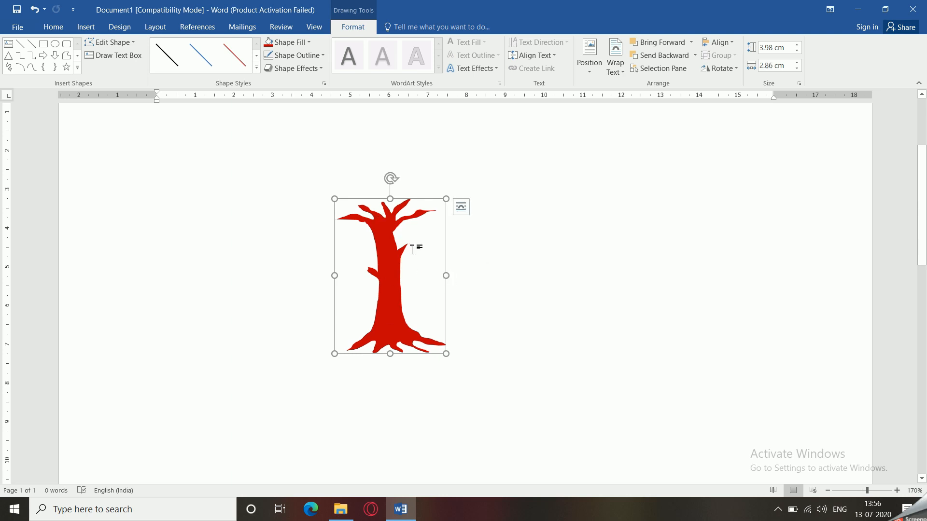
pyautogui.moveTo(445, 354); pyautogui.dragTo(536, 443)
pyautogui.moveTo(435, 199); pyautogui.dragTo(435, 166)
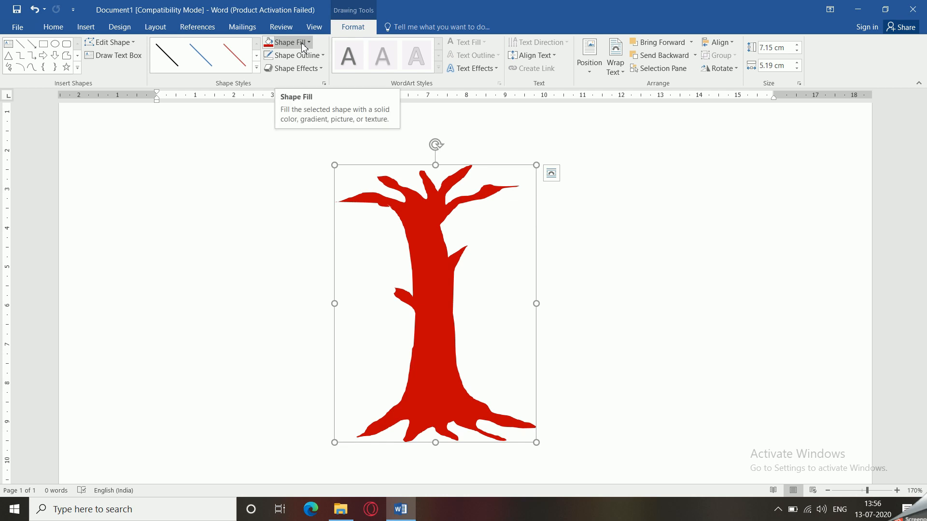
# - Start the Windows Magnifier and return to the Word document with the tree selected
pyautogui.click(15, 509)
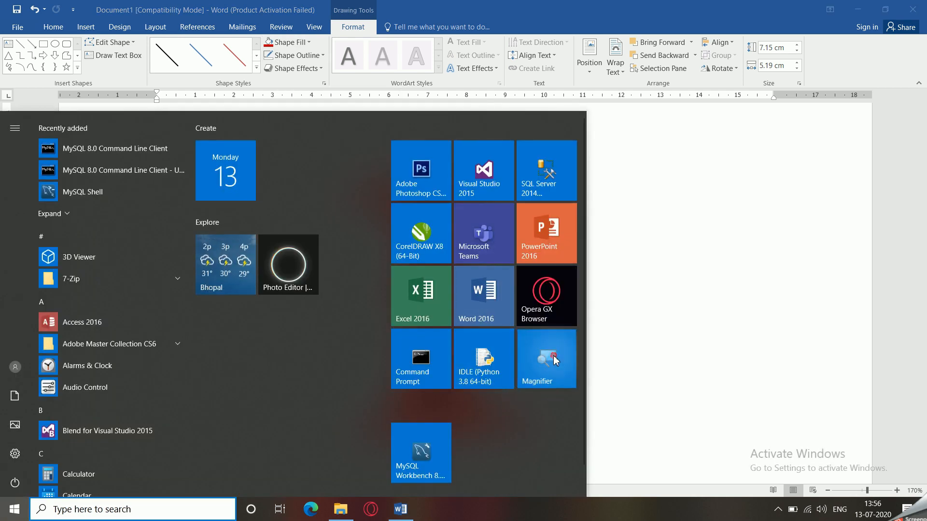
pyautogui.click(549, 353)
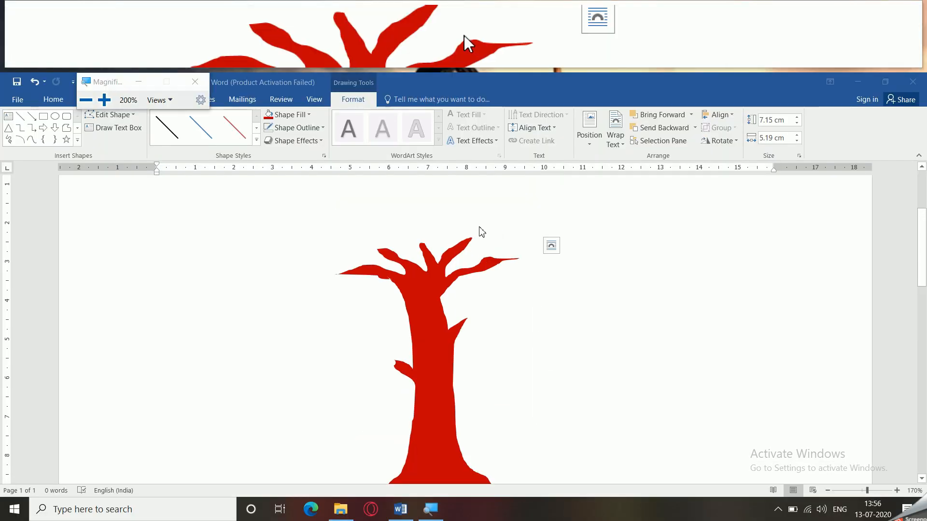
pyautogui.click(360, 248)
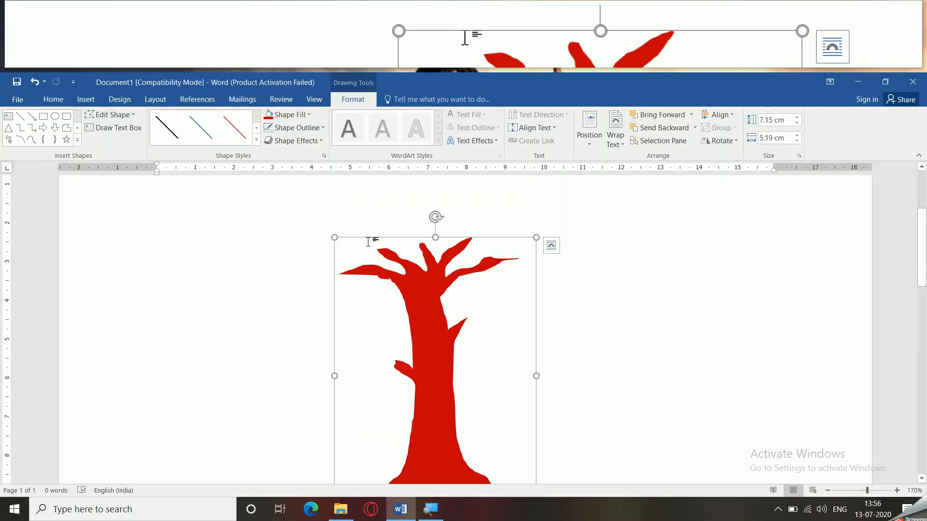
# - Give the tree a gradient fill using the red radial preset in the last row of the preset gradients
pyautogui.click(289, 115)
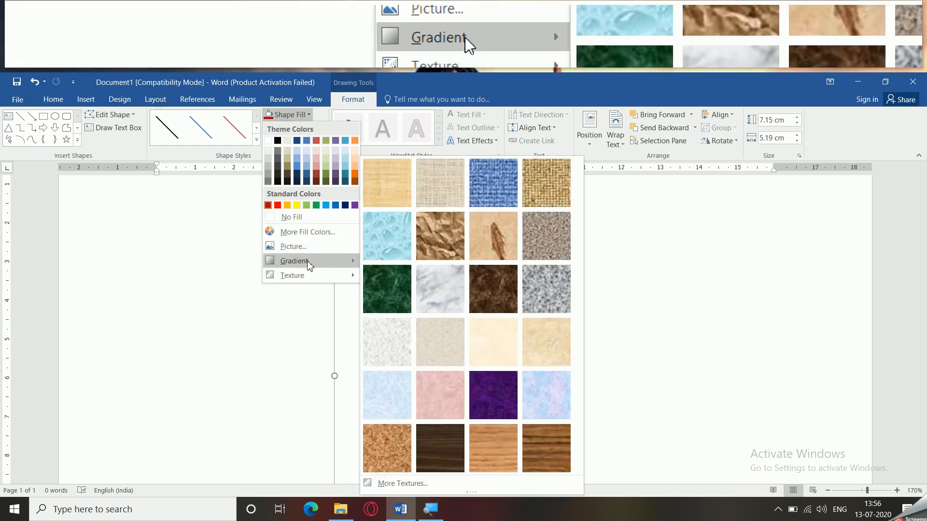
pyautogui.moveTo(309, 261)
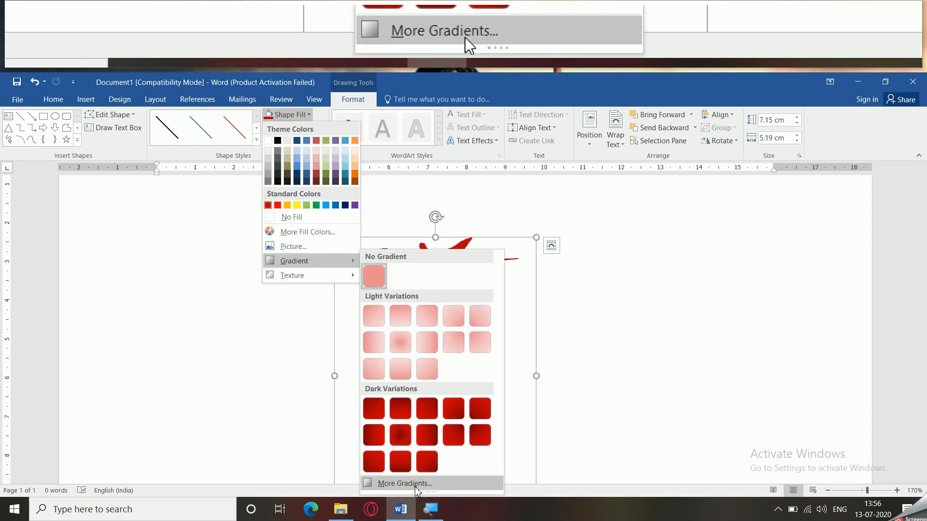
pyautogui.click(383, 483)
pyautogui.click(779, 261)
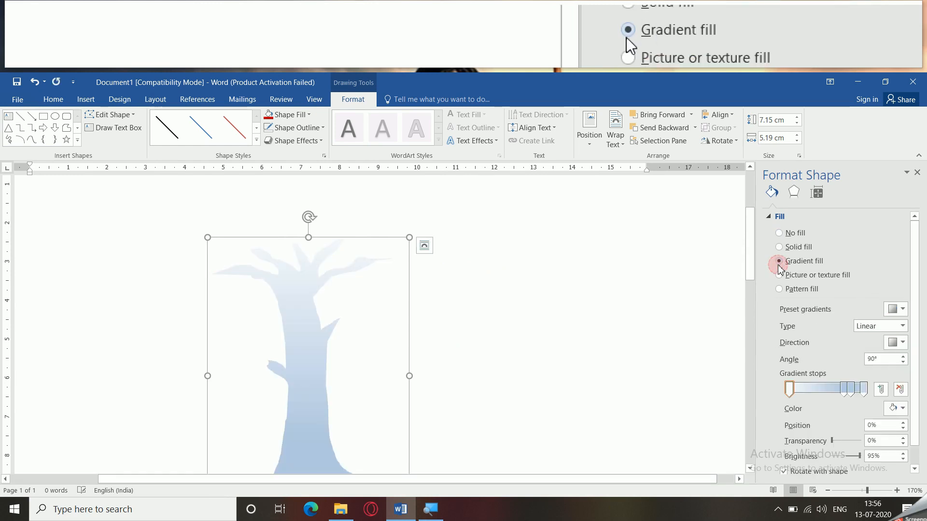
pyautogui.click(898, 310)
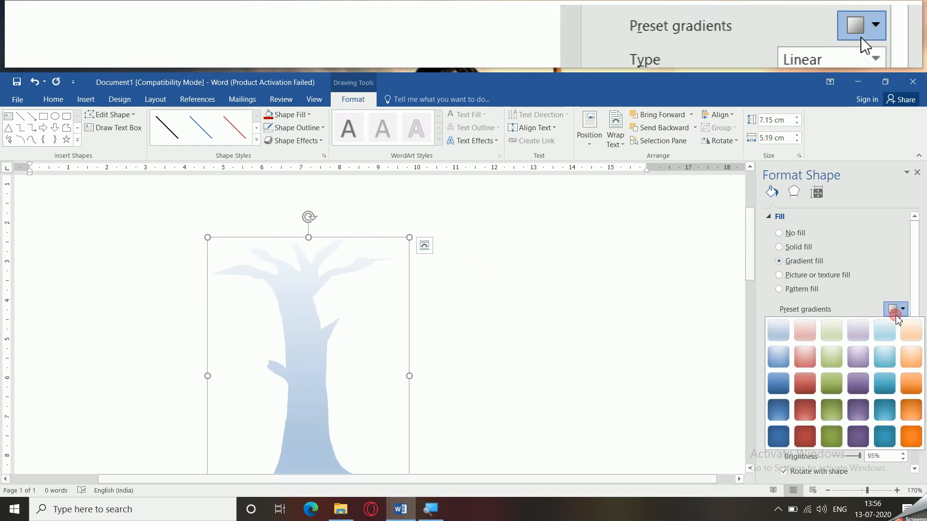
pyautogui.click(814, 440)
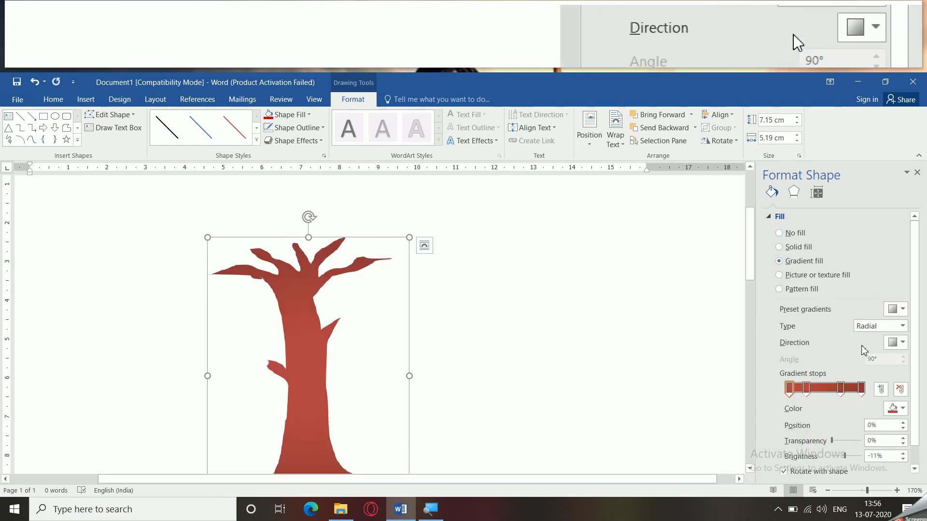
# - Change the tree's gradient type to Linear and choose the direction preset with a 180° angle
pyautogui.click(861, 389)
pyautogui.click(908, 409)
pyautogui.click(862, 392)
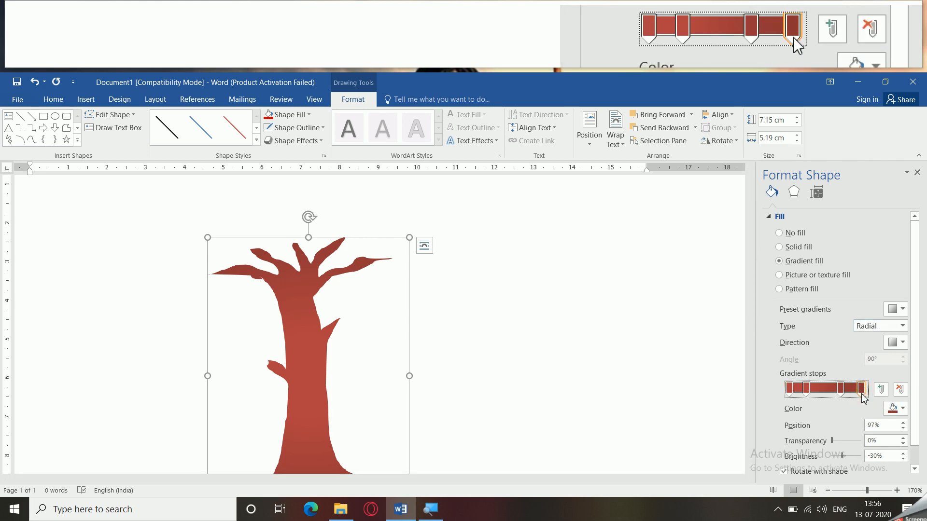
pyautogui.click(893, 326)
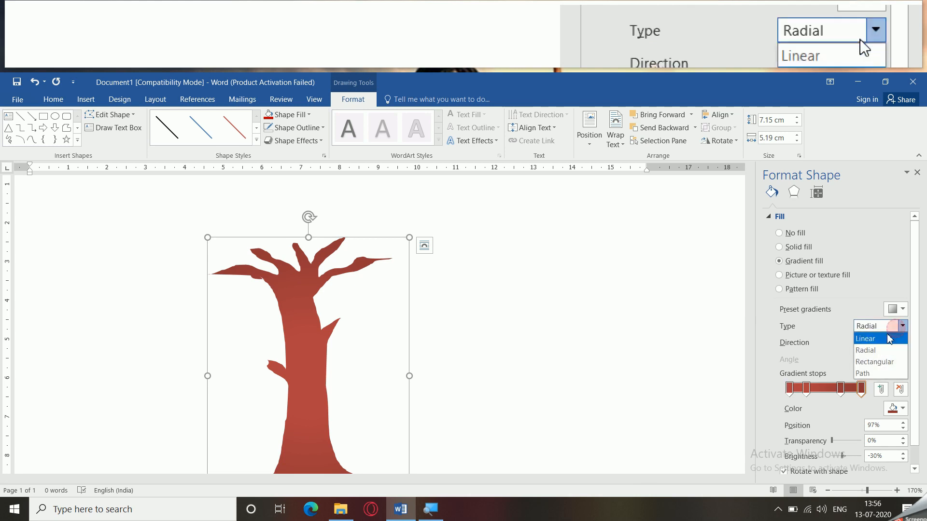
pyautogui.click(890, 339)
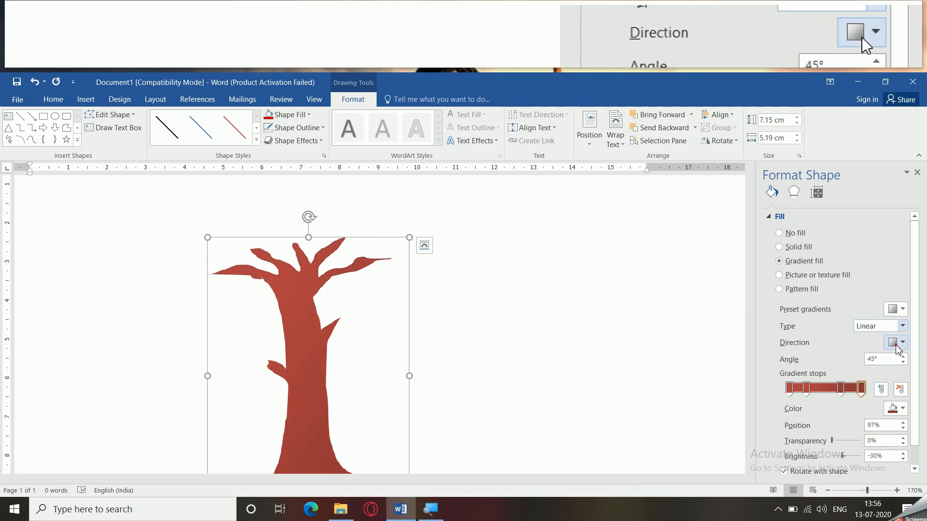
pyautogui.click(896, 343)
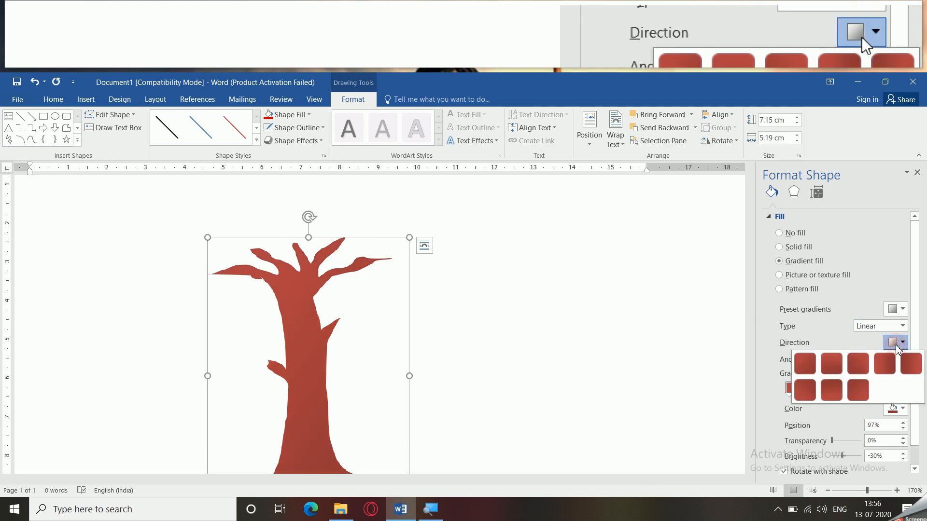
pyautogui.click(919, 370)
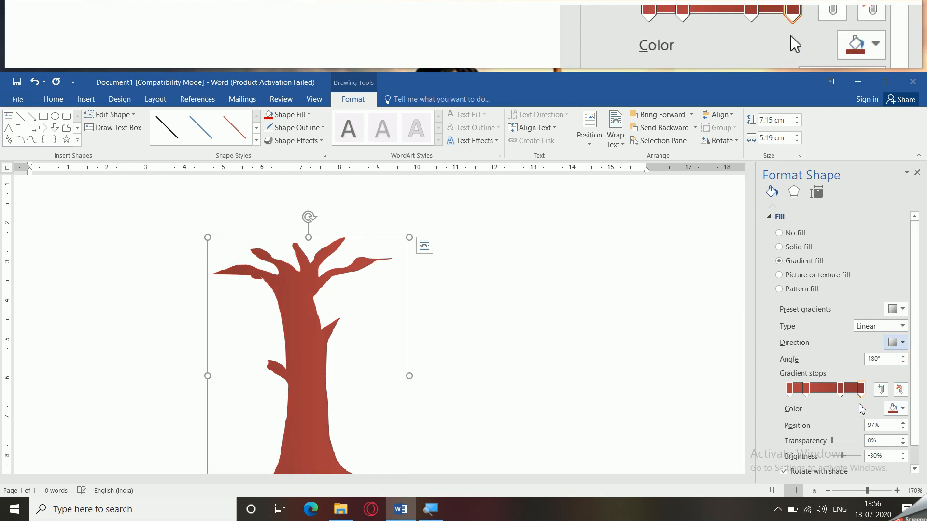
# - Recolour the last gradient stop to custom RGB 87, 32, 31 and move the last two stops to 49% and 73%
pyautogui.click(861, 389)
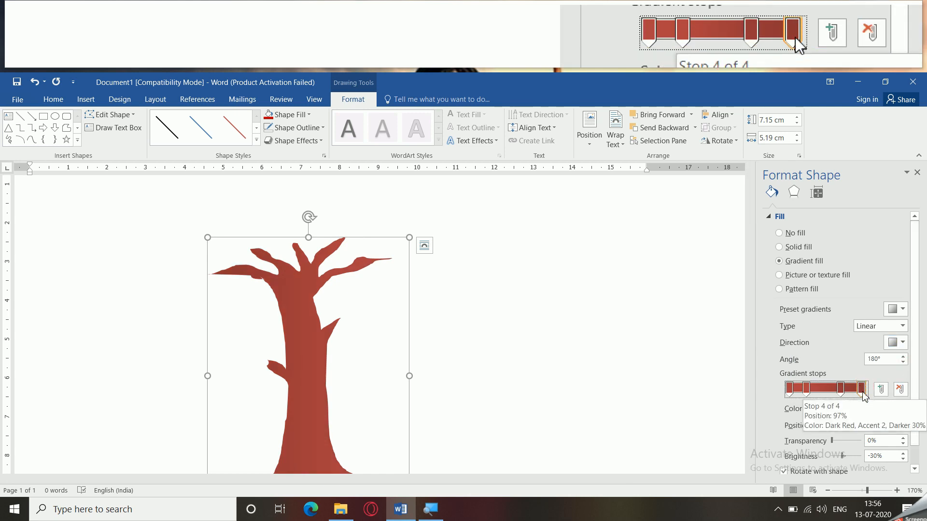
pyautogui.click(903, 410)
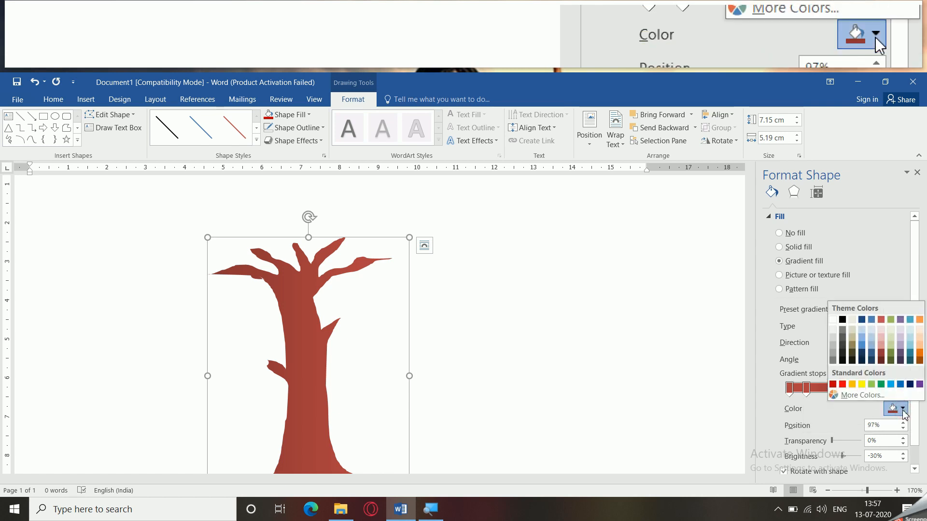
pyautogui.click(862, 395)
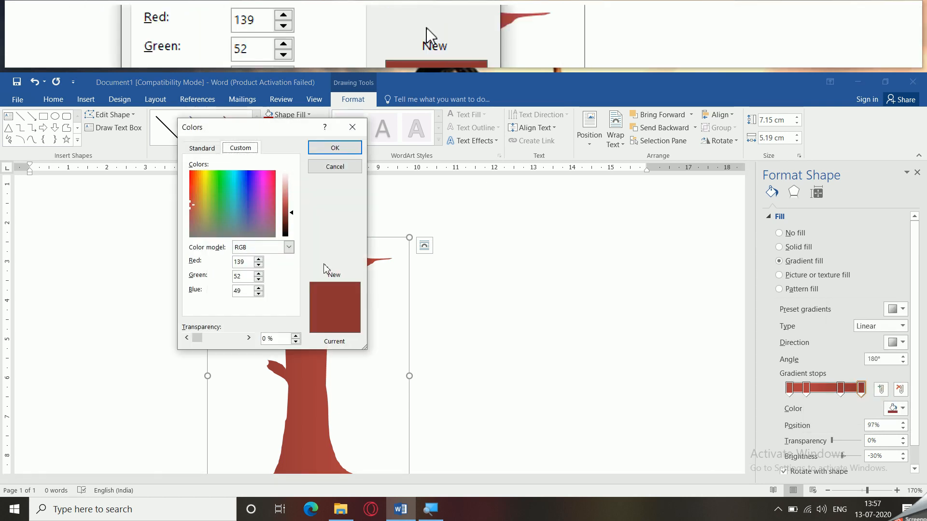
pyautogui.moveTo(291, 213); pyautogui.dragTo(291, 222)
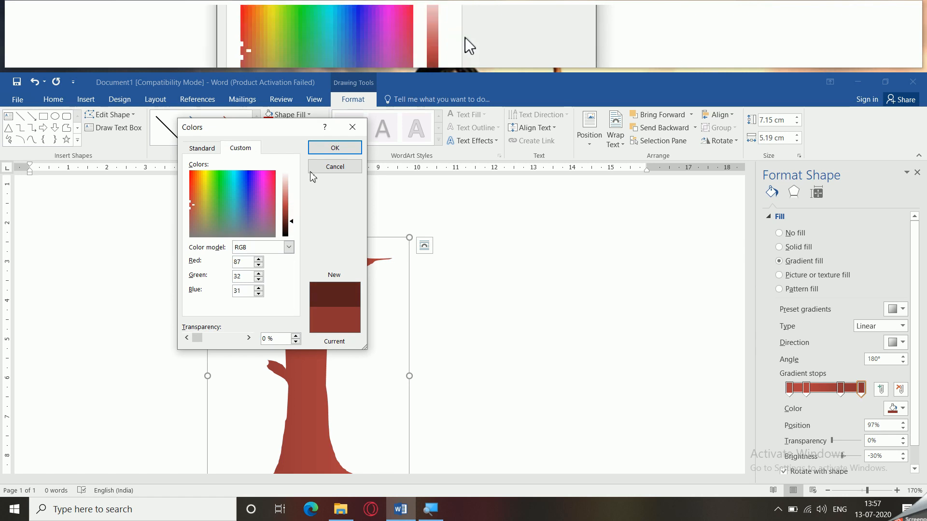
pyautogui.click(335, 148)
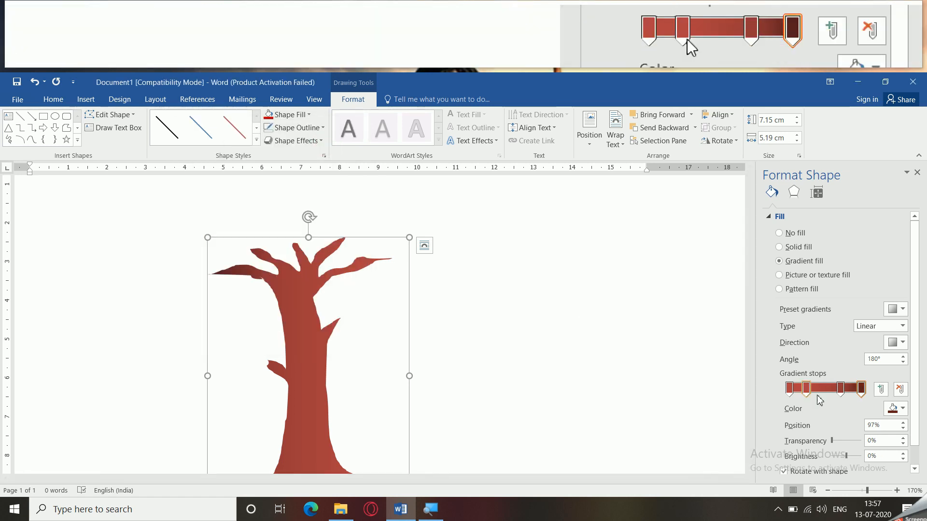
pyautogui.moveTo(841, 393)
pyautogui.mouseDown()
pyautogui.moveTo(825, 394)
pyautogui.moveTo(859, 394)
pyautogui.moveTo(851, 394)
pyautogui.mouseUp()
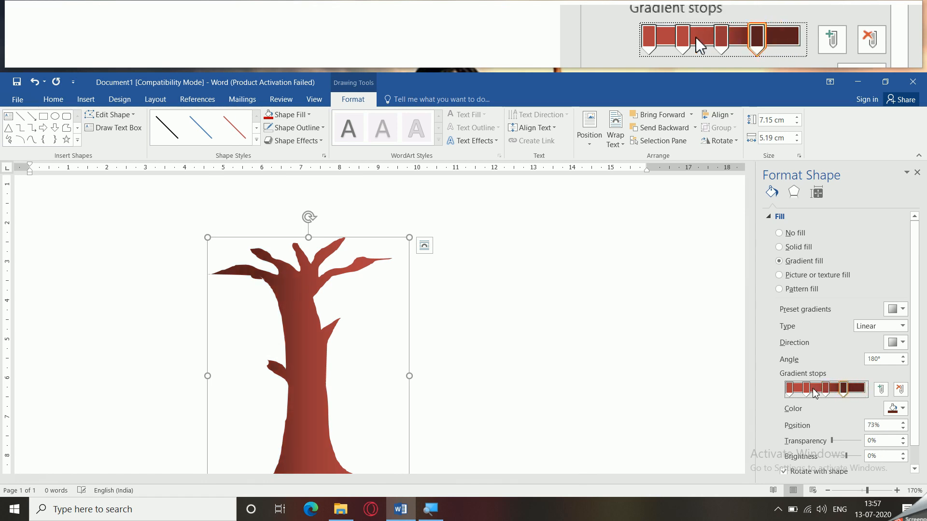
# - Colour the tree's gradient stop at 49% with the standard dark red
pyautogui.click(825, 393)
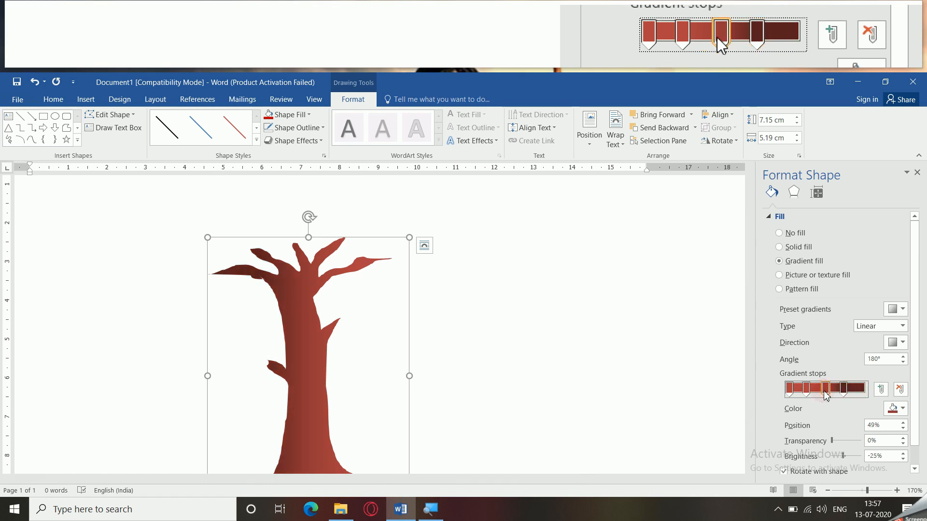
pyautogui.click(899, 411)
pyautogui.click(837, 360)
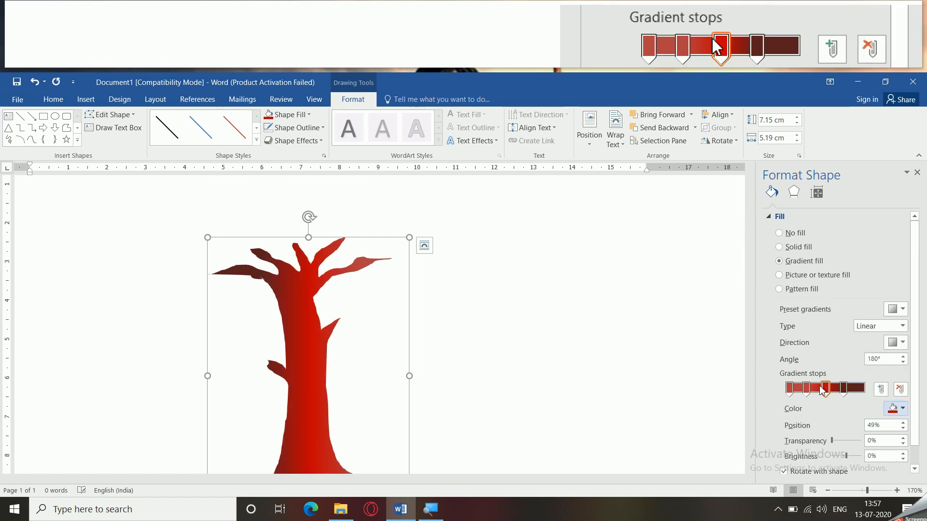
# - Colour the tree's first gradient stop standard yellow and move it to the 11% position
pyautogui.click(807, 390)
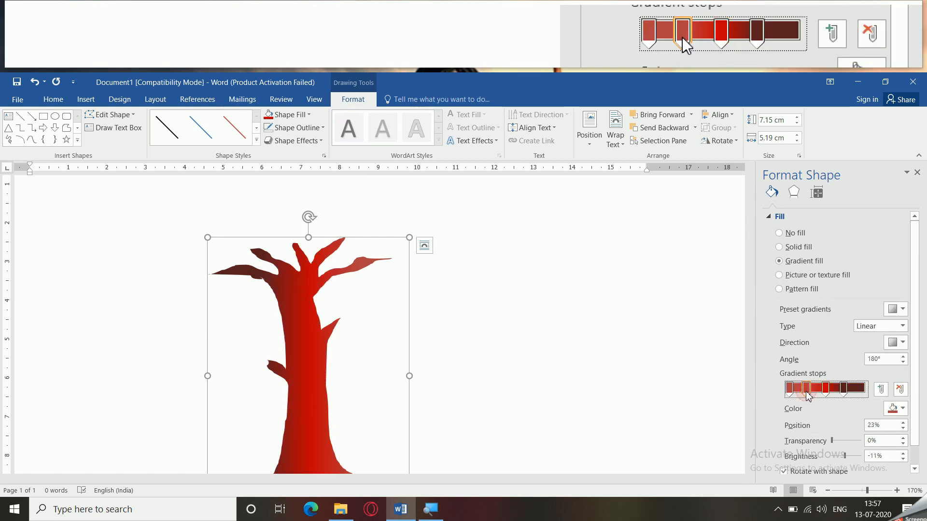
pyautogui.click(787, 390)
pyautogui.click(899, 409)
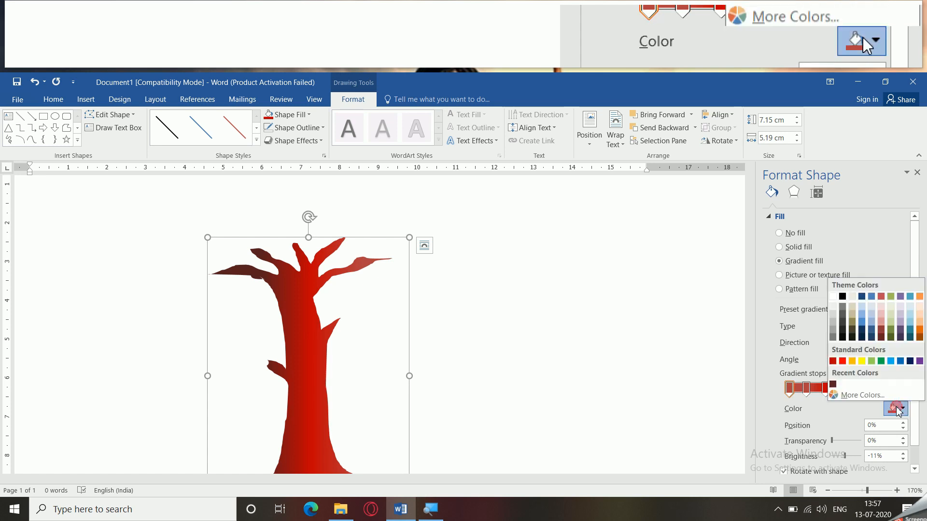
pyautogui.click(862, 362)
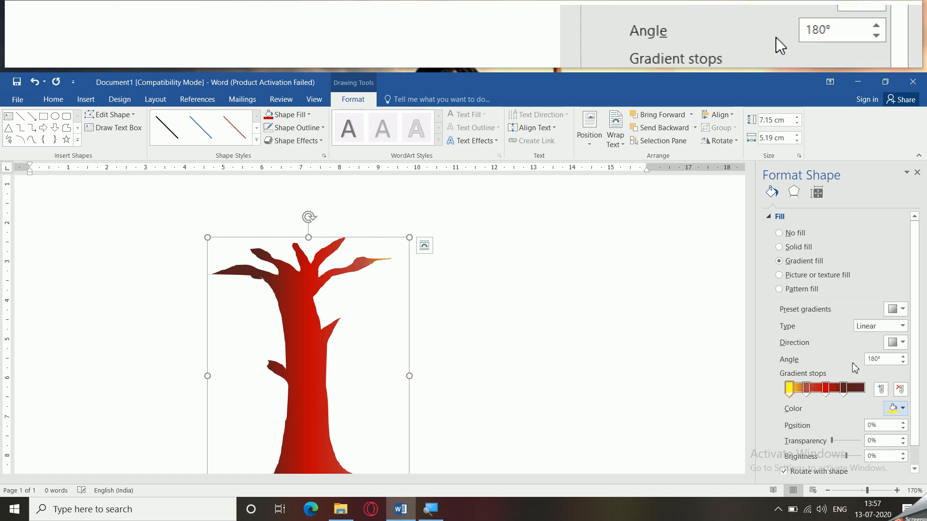
pyautogui.moveTo(806, 390); pyautogui.dragTo(797, 391)
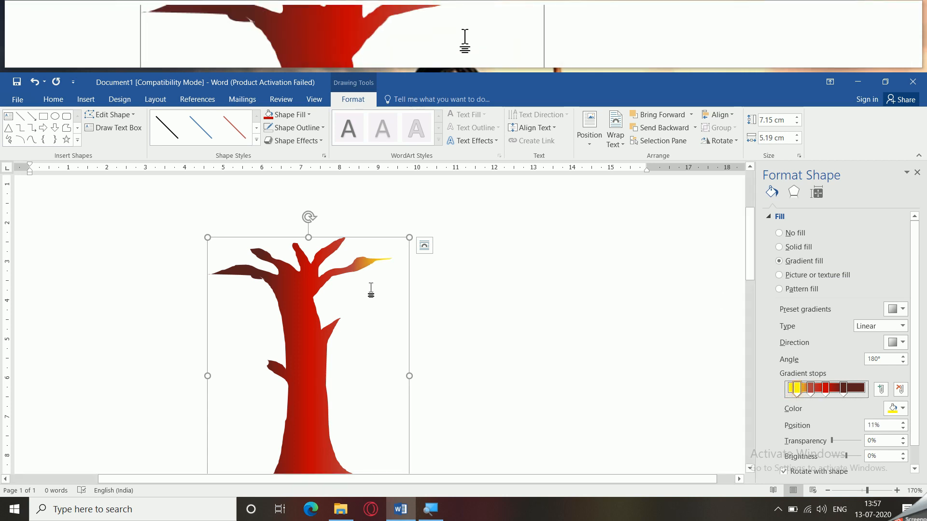
pyautogui.scroll(-1, 370, 292)
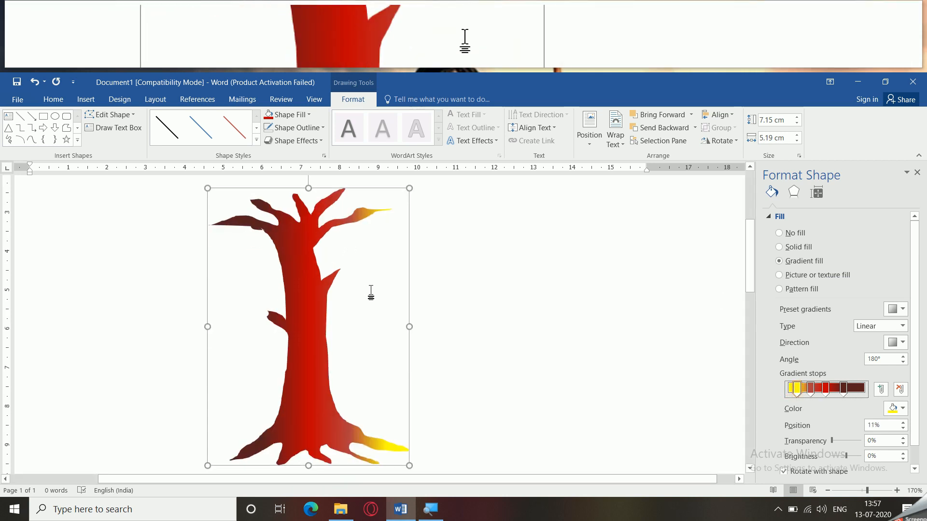
pyautogui.scroll(1, 370, 292)
pyautogui.scroll(-1, 427, 219)
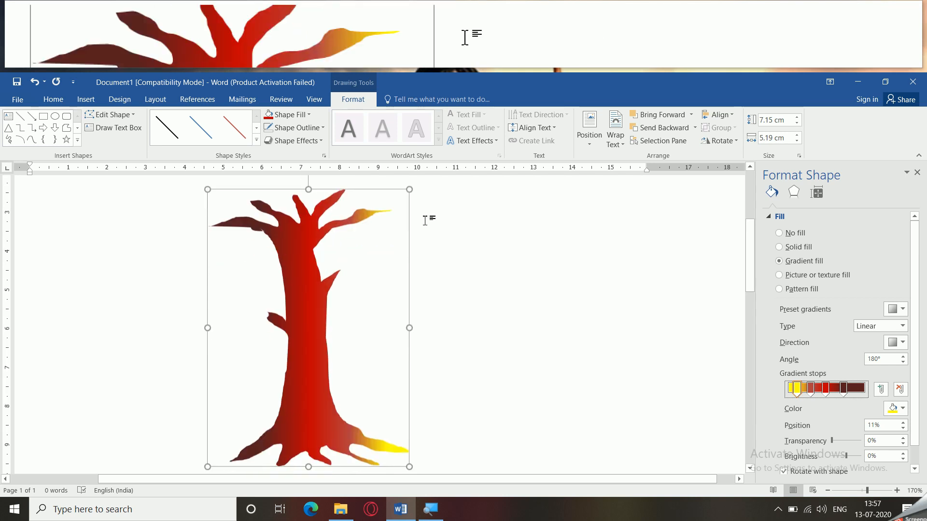
# - Scribble a closed cloud-like canopy over the tree's branches, about 5.75 cm tall and 9 cm wide
pyautogui.scroll(4, 389, 300)
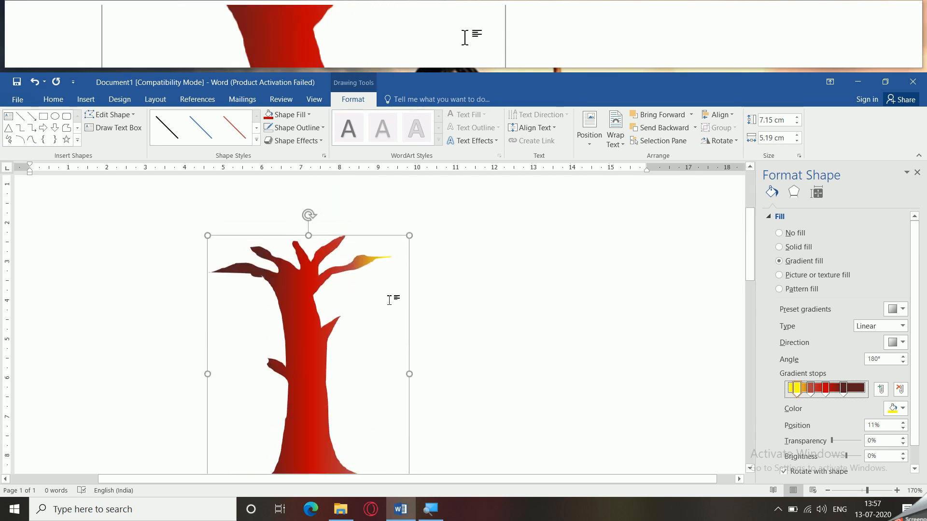
pyautogui.scroll(-1, 519, 345)
pyautogui.click(519, 344)
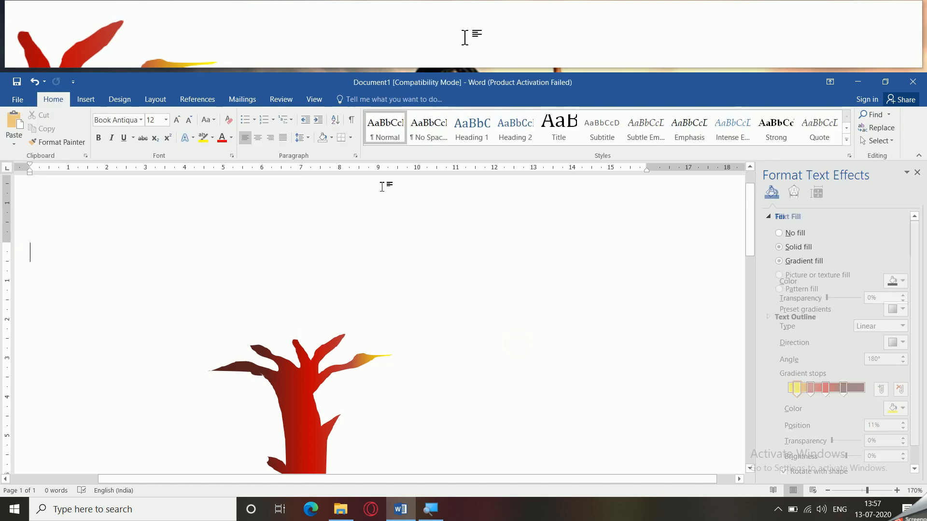
pyautogui.click(87, 99)
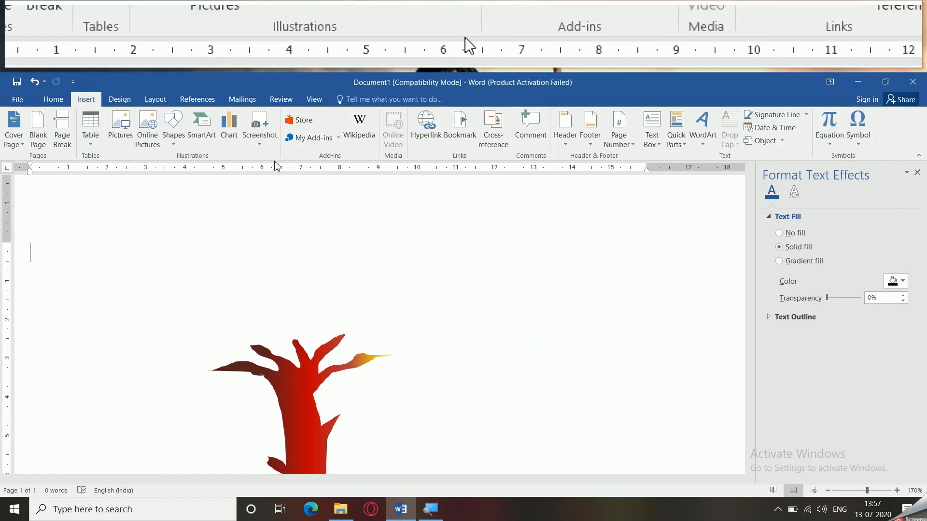
pyautogui.click(173, 129)
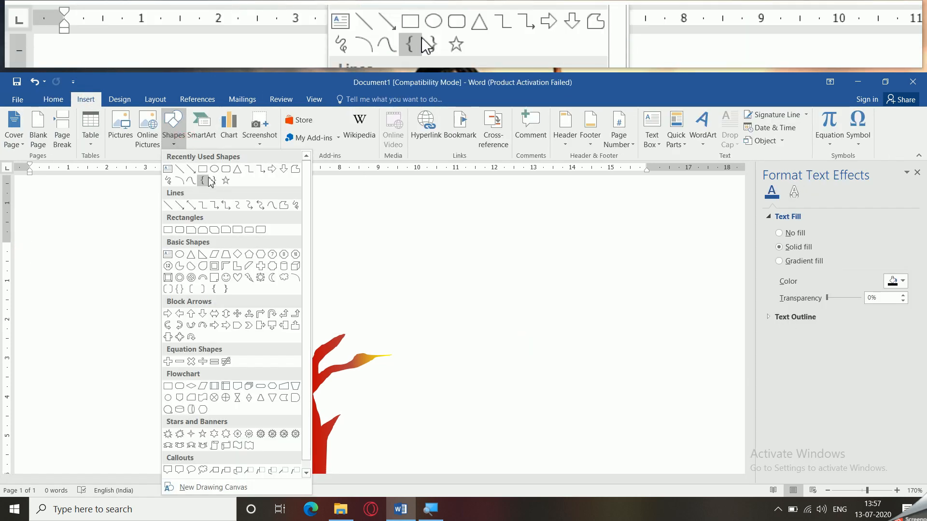
pyautogui.click(170, 185)
pyautogui.moveTo(274, 390)
pyautogui.mouseDown()
pyautogui.moveTo(180, 389)
pyautogui.moveTo(150, 342)
pyautogui.moveTo(115, 321)
pyautogui.moveTo(137, 244)
pyautogui.moveTo(248, 185)
pyautogui.moveTo(321, 188)
pyautogui.moveTo(439, 242)
pyautogui.moveTo(459, 306)
pyautogui.moveTo(458, 365)
pyautogui.moveTo(395, 391)
pyautogui.moveTo(352, 393)
pyautogui.moveTo(309, 379)
pyautogui.moveTo(274, 388)
pyautogui.mouseUp()
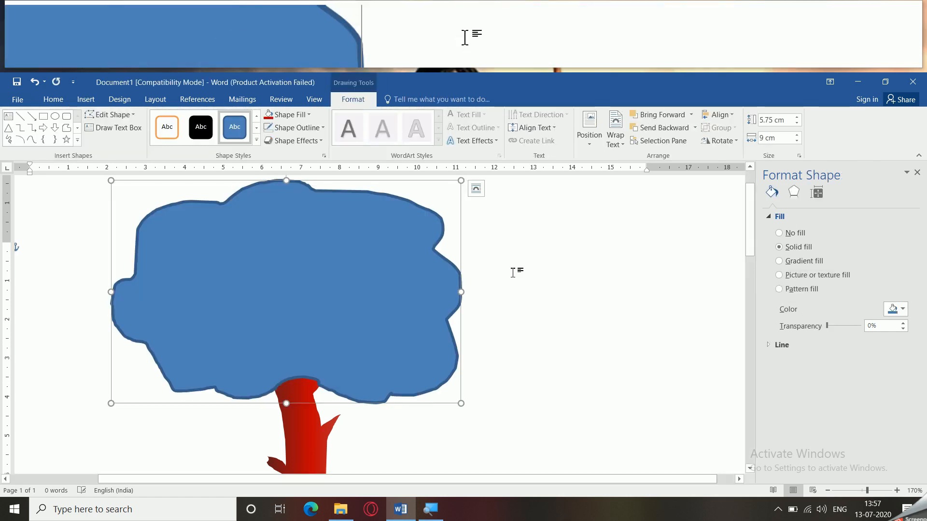
# - Give the canopy a gradient fill from the green linear preset and change its type to Radial
pyautogui.click(803, 261)
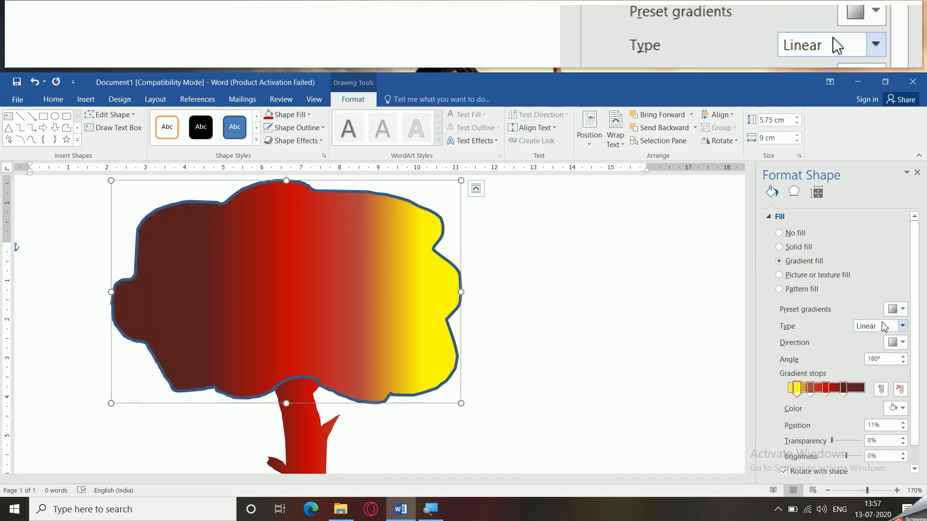
pyautogui.click(900, 309)
pyautogui.click(832, 393)
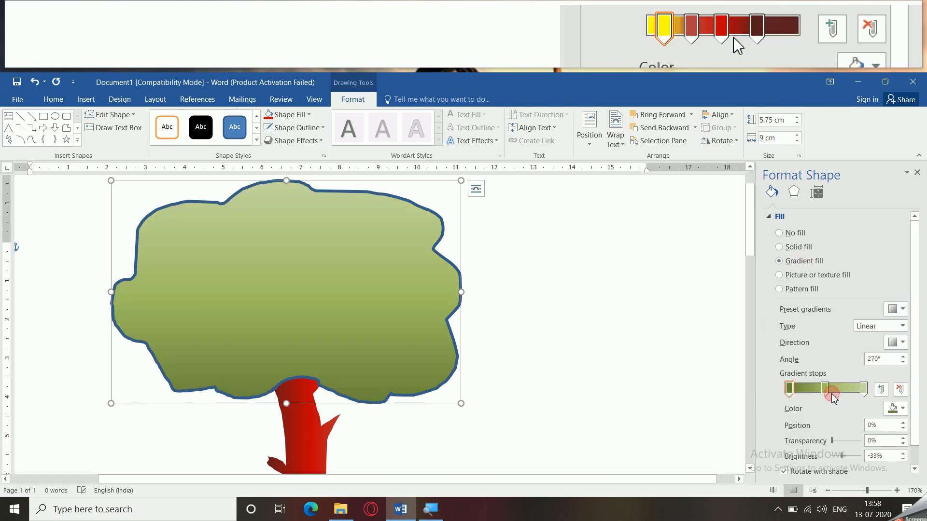
pyautogui.click(903, 326)
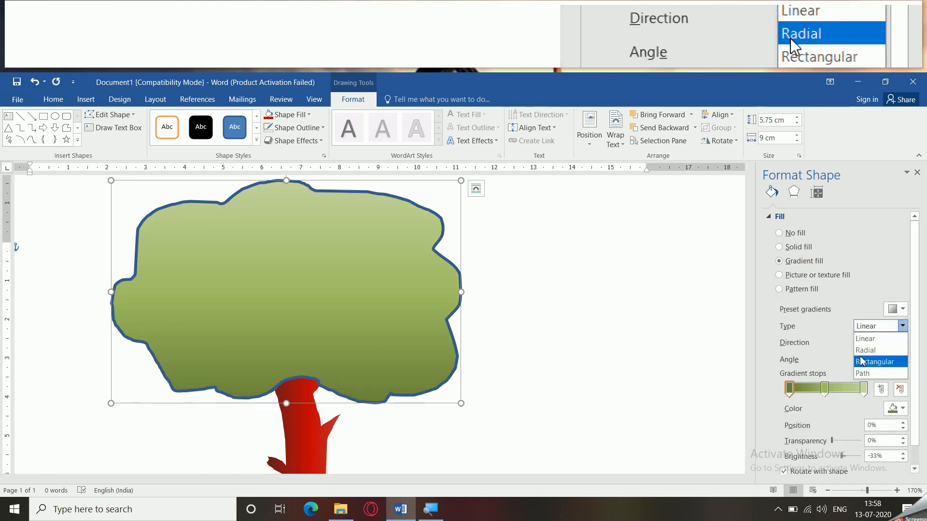
pyautogui.click(866, 351)
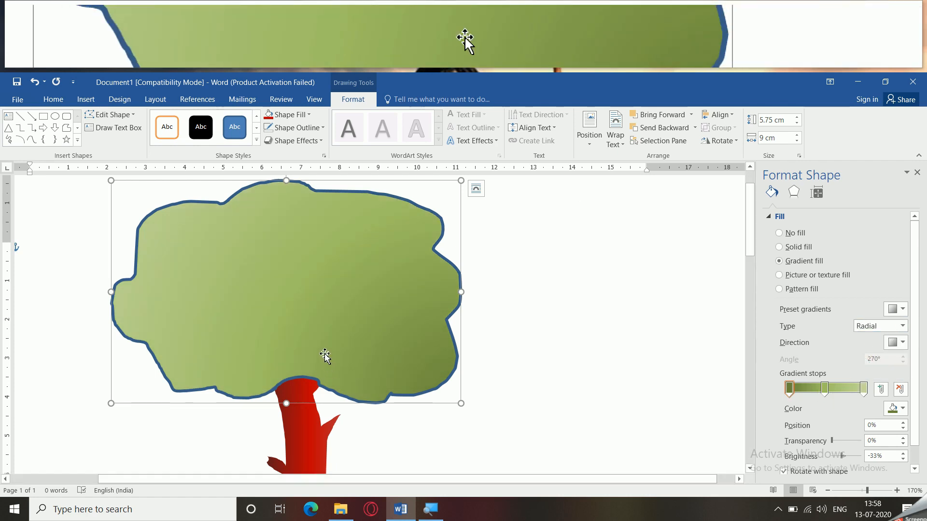
# - Remove the canopy's outline and deselect the shape
pyautogui.click(285, 130)
pyautogui.click(299, 254)
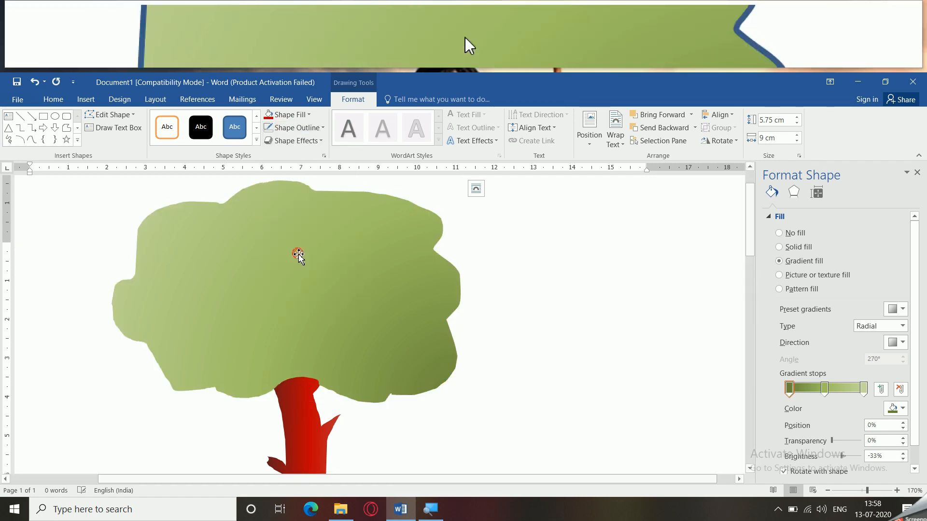
pyautogui.click(561, 276)
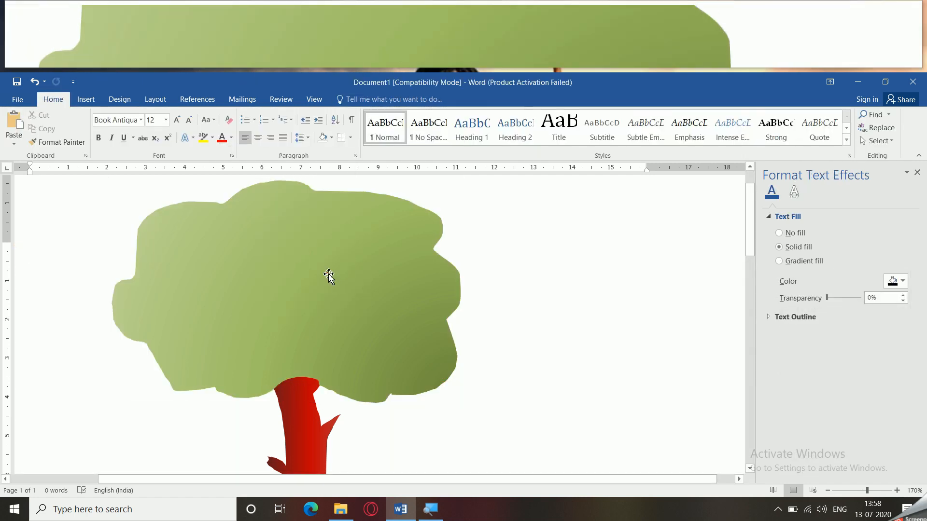
# - Send the canopy behind the tree trunk so the branches lie in front of it
pyautogui.click(328, 276)
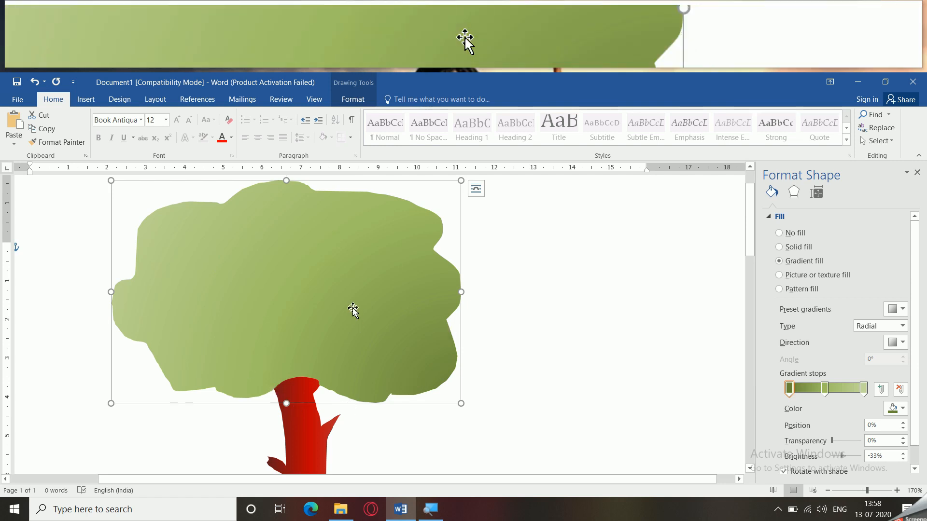
pyautogui.click(348, 86)
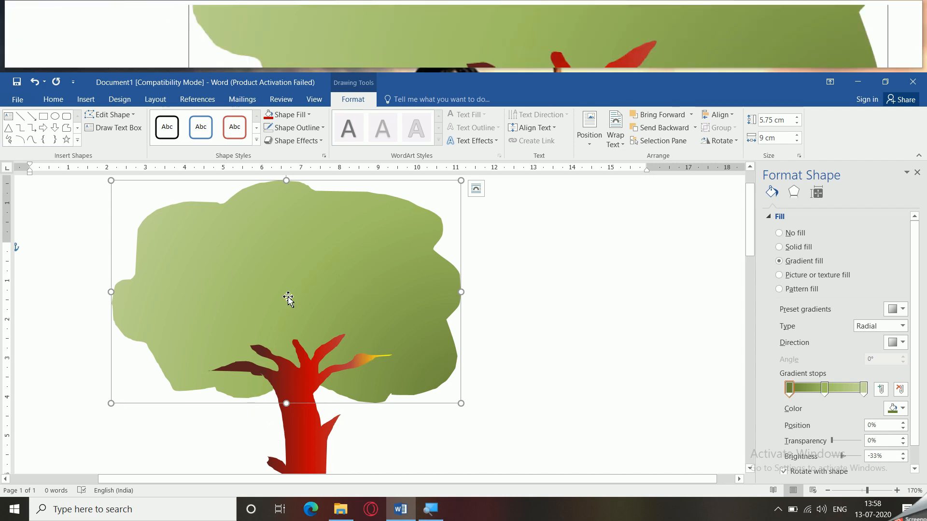
pyautogui.scroll(-3, 317, 413)
pyautogui.scroll(4, 318, 418)
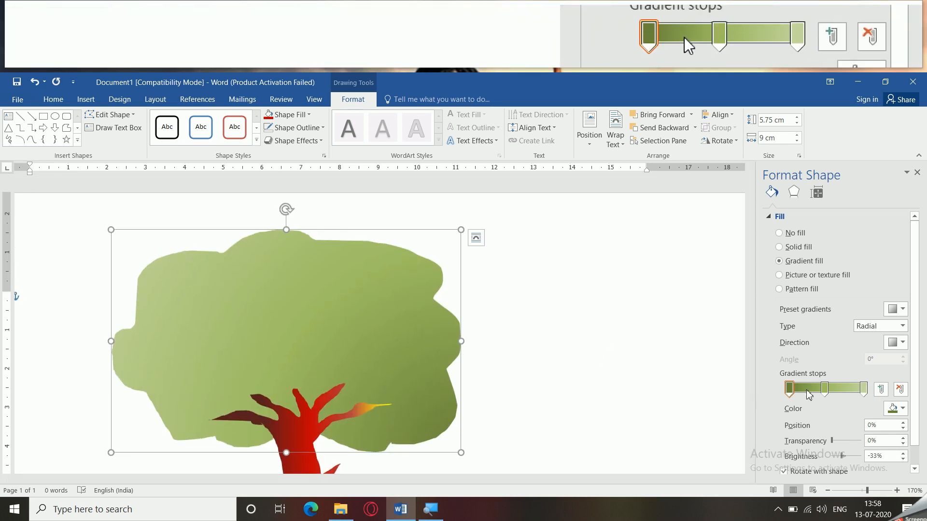
# - Recolor the canopy's first gradient stop with a custom green of RGB 71, 168, 28
pyautogui.click(895, 409)
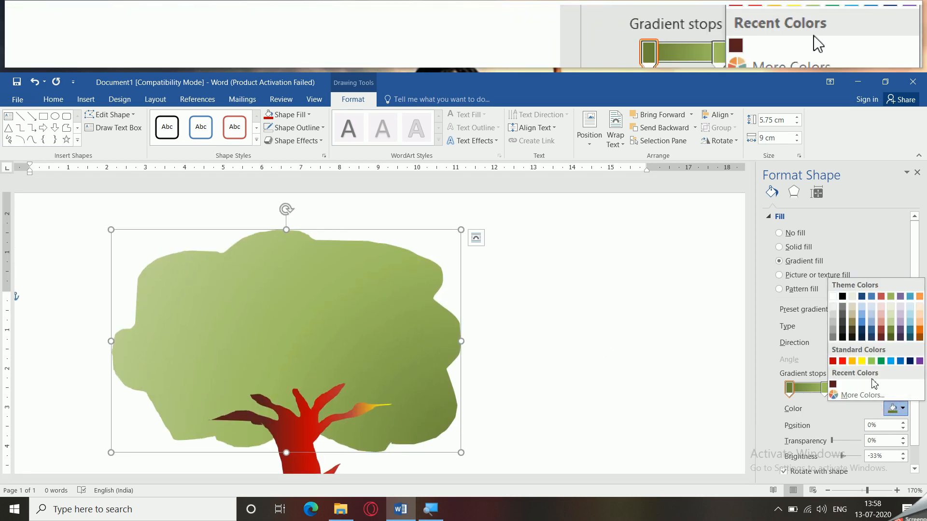
pyautogui.click(864, 395)
pyautogui.click(214, 190)
pyautogui.click(291, 213)
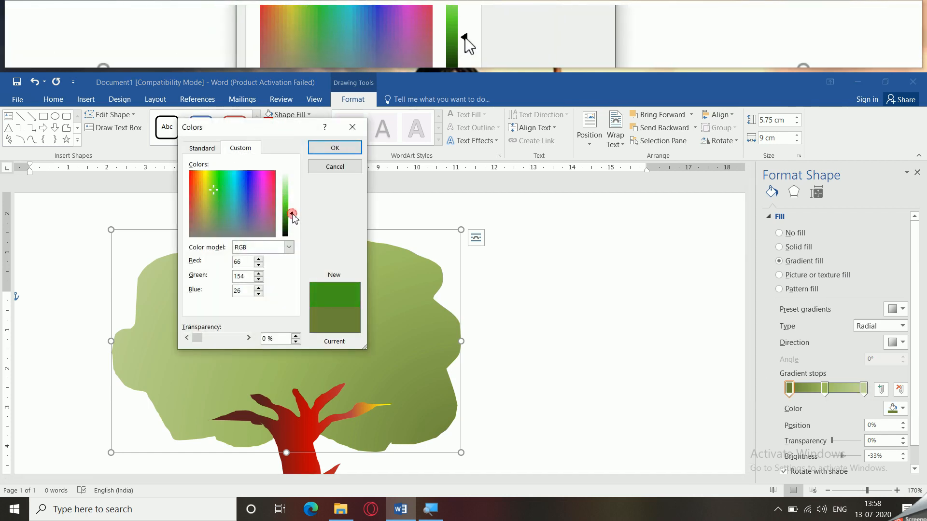
pyautogui.moveTo(293, 215); pyautogui.dragTo(295, 209)
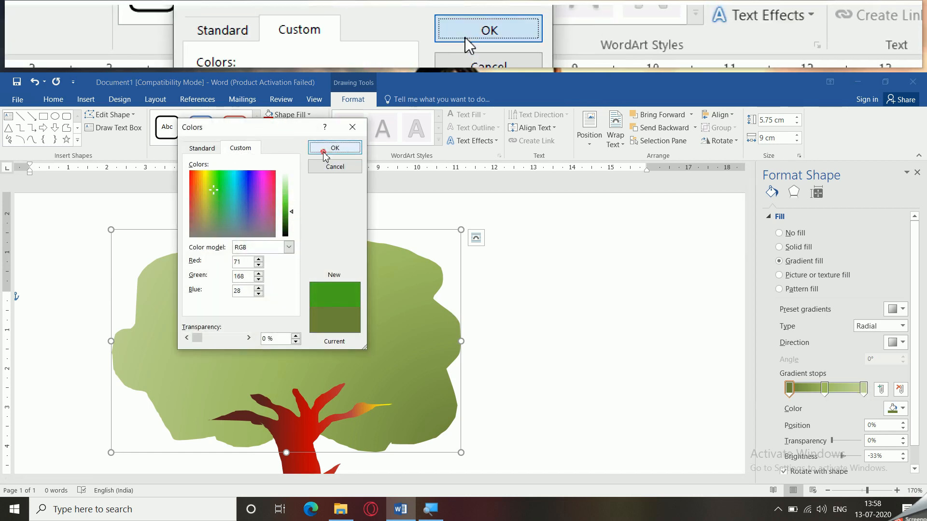
pyautogui.click(334, 148)
# - Position the canopy's middle gradient stop at 50% and make the gradient Linear with a 0° left-to-right direction
pyautogui.moveTo(825, 389); pyautogui.dragTo(841, 388)
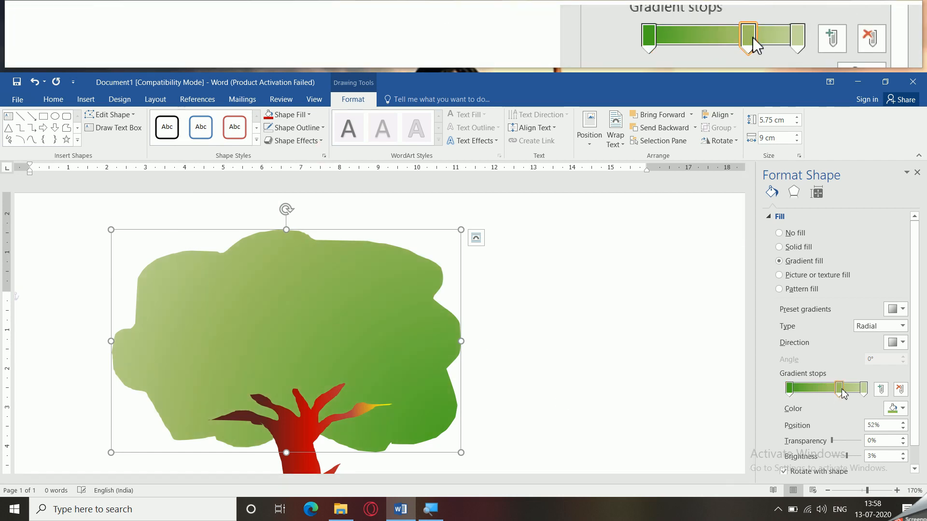
pyautogui.click(864, 393)
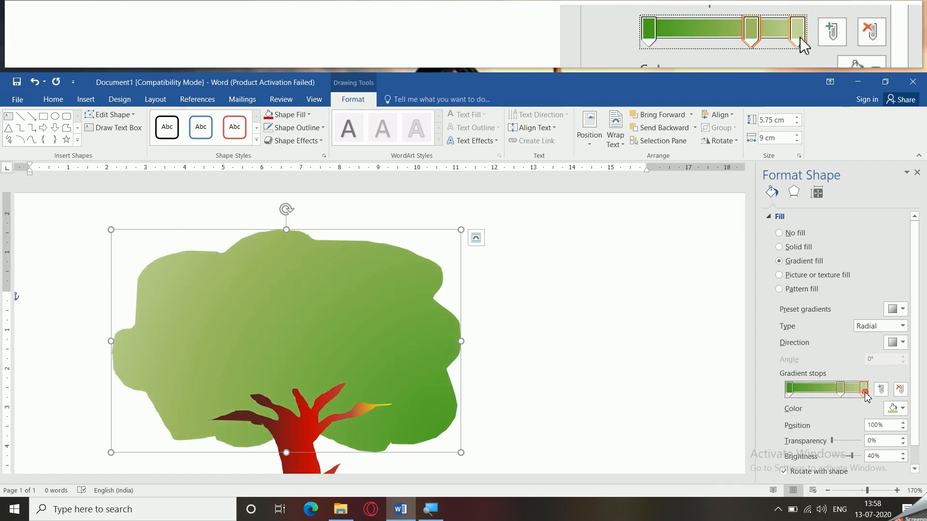
pyautogui.moveTo(841, 389); pyautogui.dragTo(826, 389)
pyautogui.click(895, 343)
pyautogui.click(900, 329)
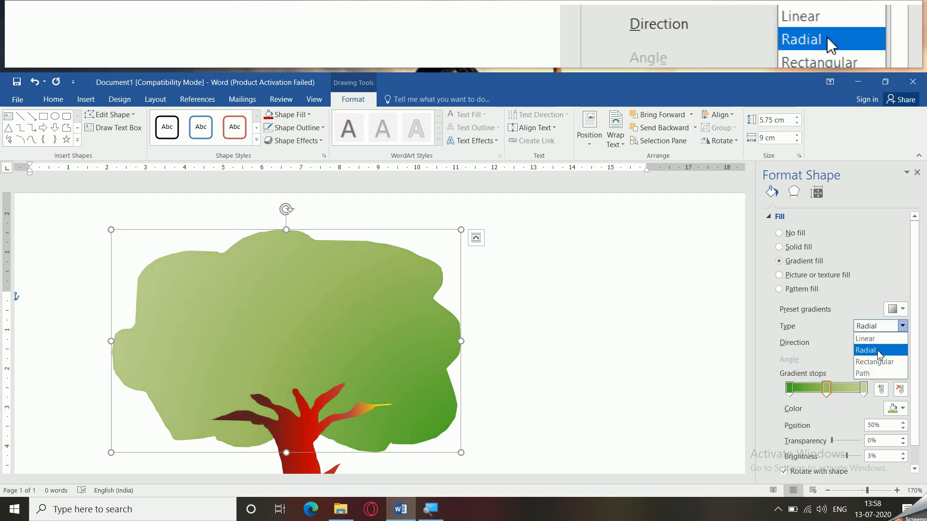
pyautogui.click(874, 340)
pyautogui.click(897, 342)
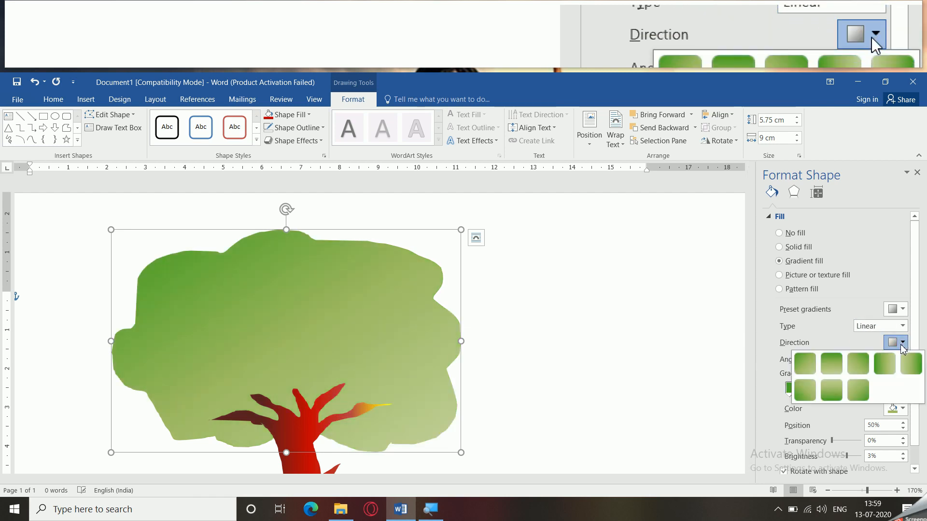
pyautogui.click(883, 366)
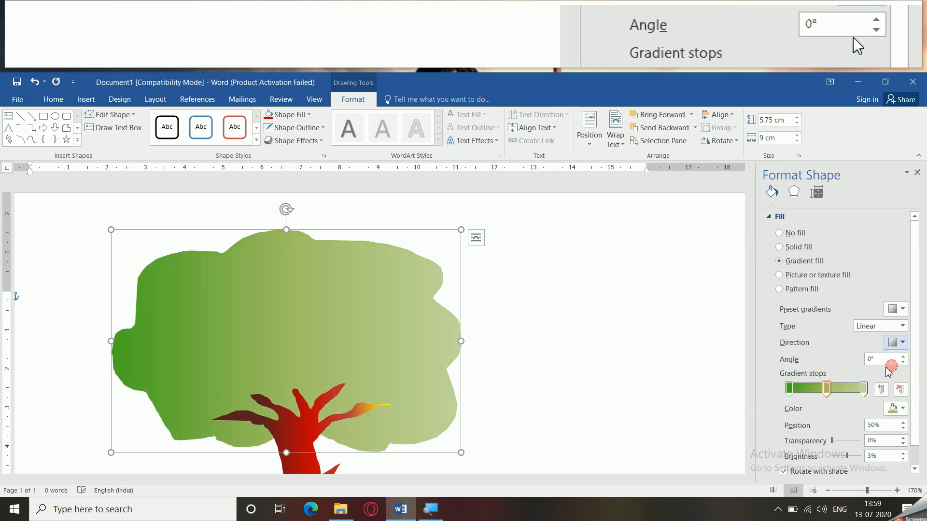
# - Set the canopy's last gradient stop to standard yellow
pyautogui.click(863, 389)
pyautogui.click(902, 408)
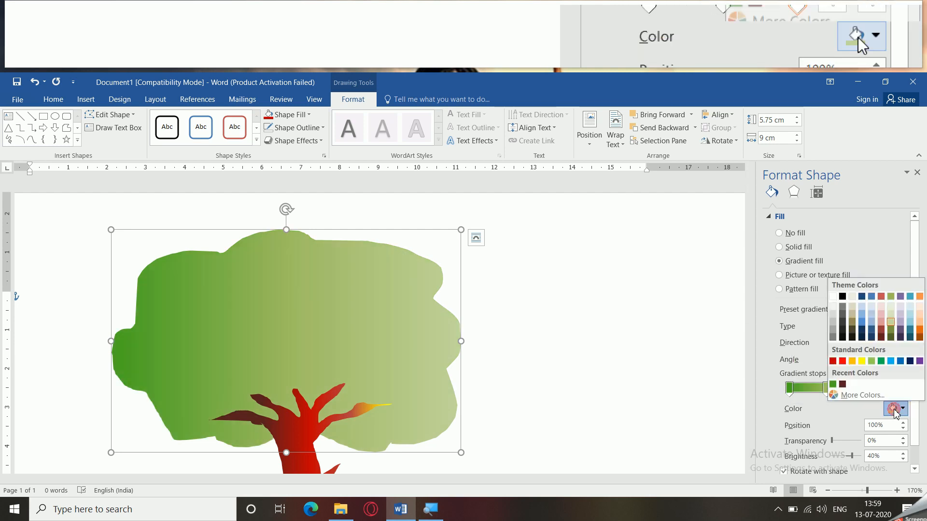
pyautogui.click(862, 361)
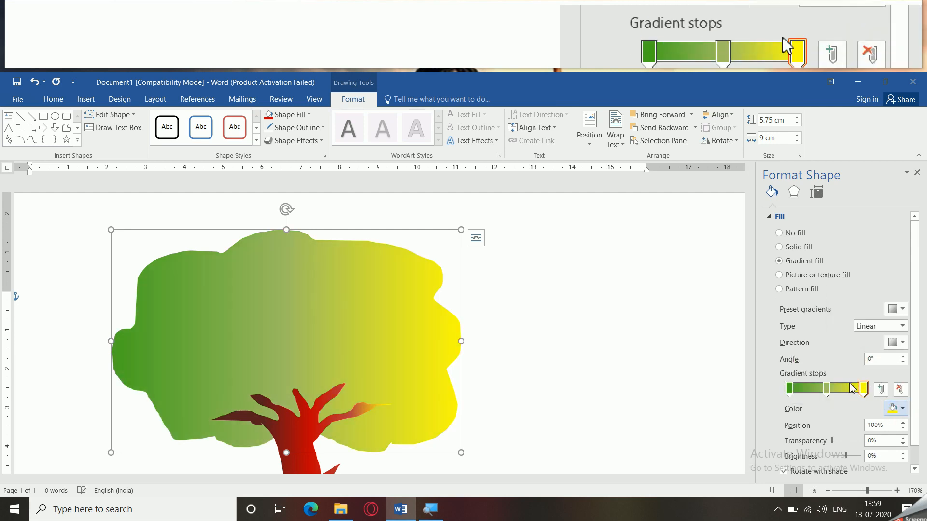
# - Shift the canopy's dark green gradient stop to 58% and the light green stop closer to the yellow one, and deselect the shape
pyautogui.moveTo(829, 391)
pyautogui.mouseDown()
pyautogui.moveTo(852, 392)
pyautogui.moveTo(830, 396)
pyautogui.mouseUp()
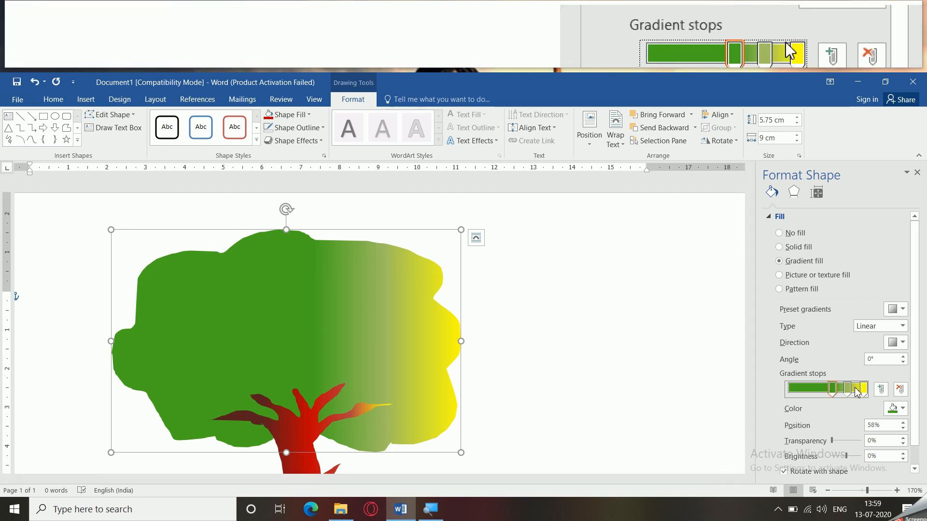
pyautogui.scroll(-2, 390, 379)
pyautogui.scroll(-2, 411, 379)
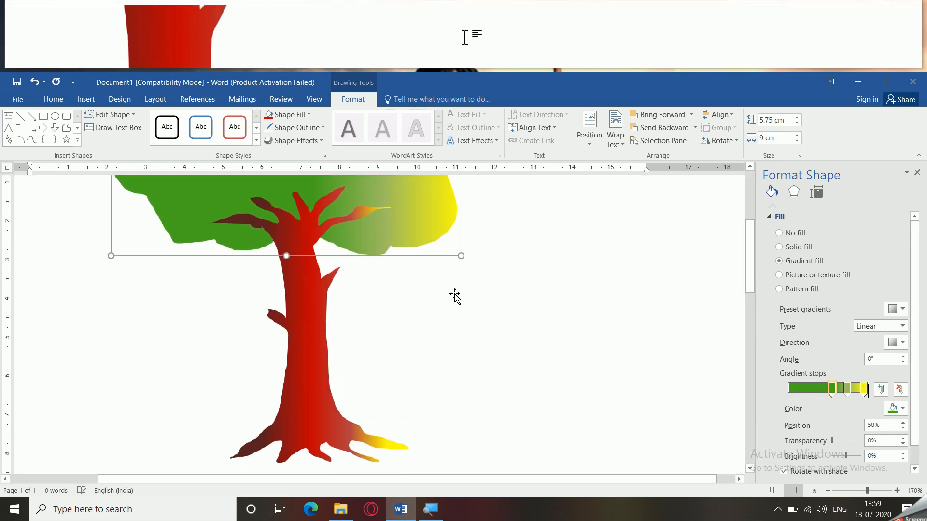
pyautogui.scroll(3, 446, 302)
pyautogui.scroll(-1, 496, 328)
pyautogui.scroll(1, 498, 330)
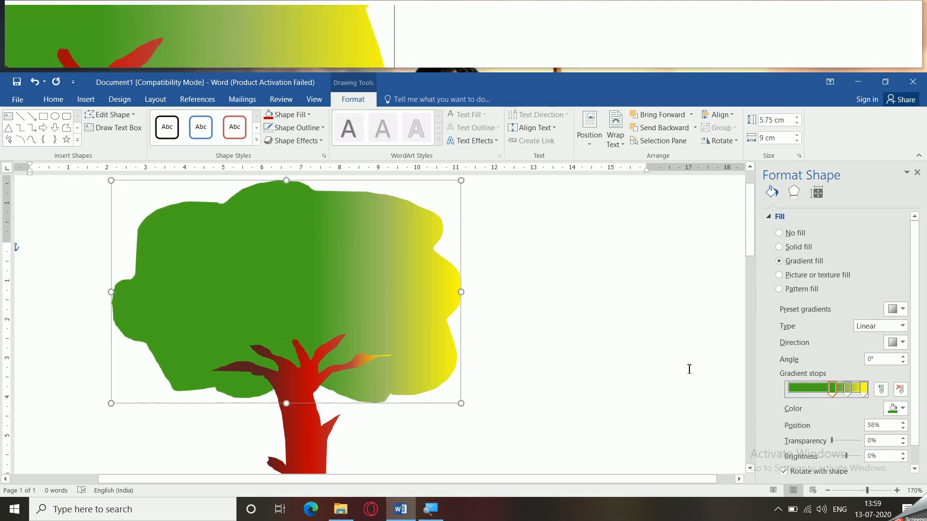
pyautogui.click(571, 297)
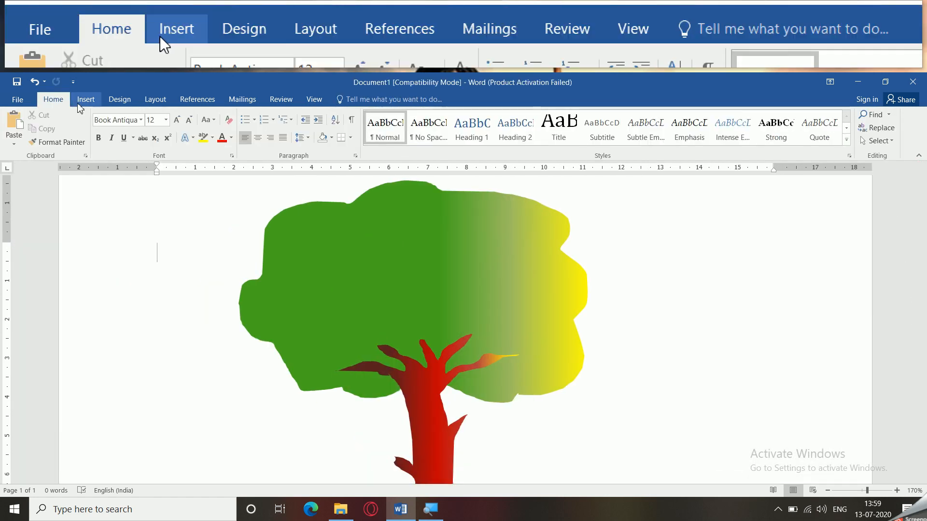
# - Draw a Sun shape about 2.55 cm tall and 2.6 cm wide in the page's upper right area
pyautogui.click(86, 99)
pyautogui.click(173, 139)
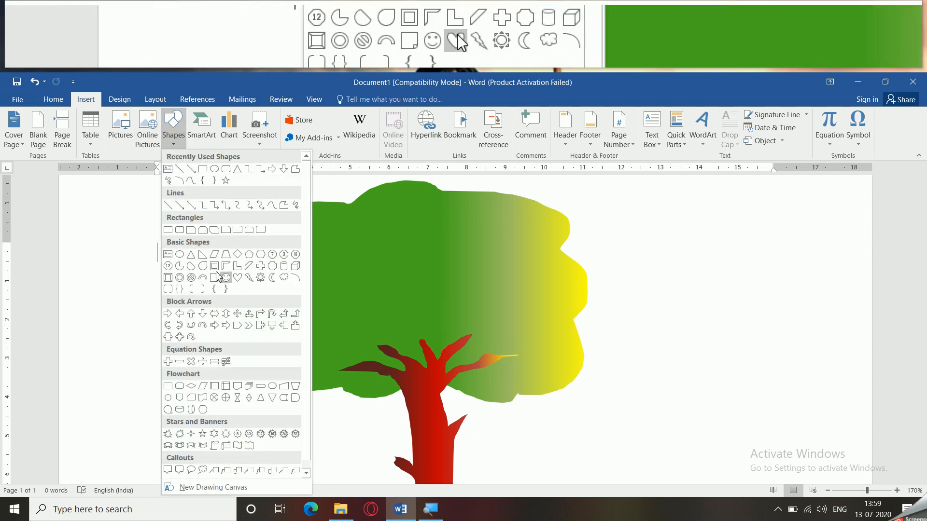
pyautogui.click(261, 278)
pyautogui.moveTo(691, 186); pyautogui.dragTo(732, 222)
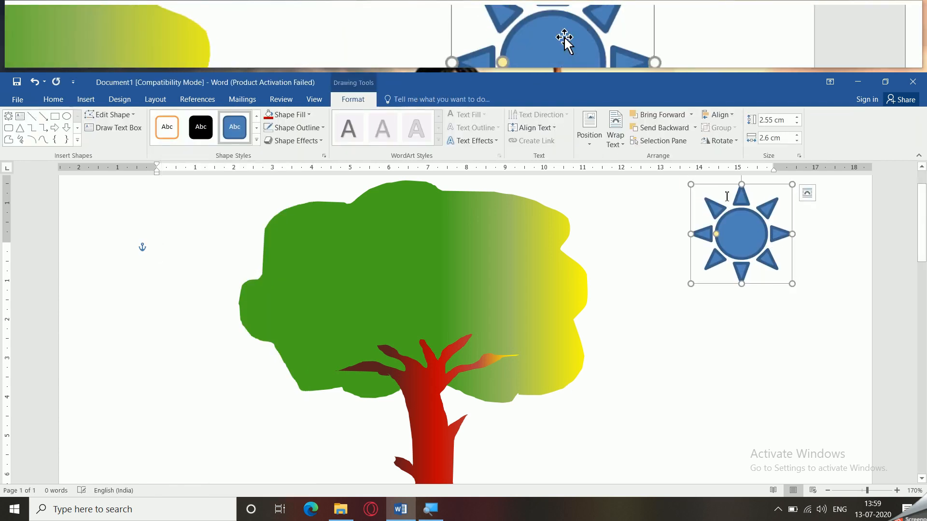
# - Give the sun a gradient fill based on an orange preset gradient
pyautogui.click(298, 116)
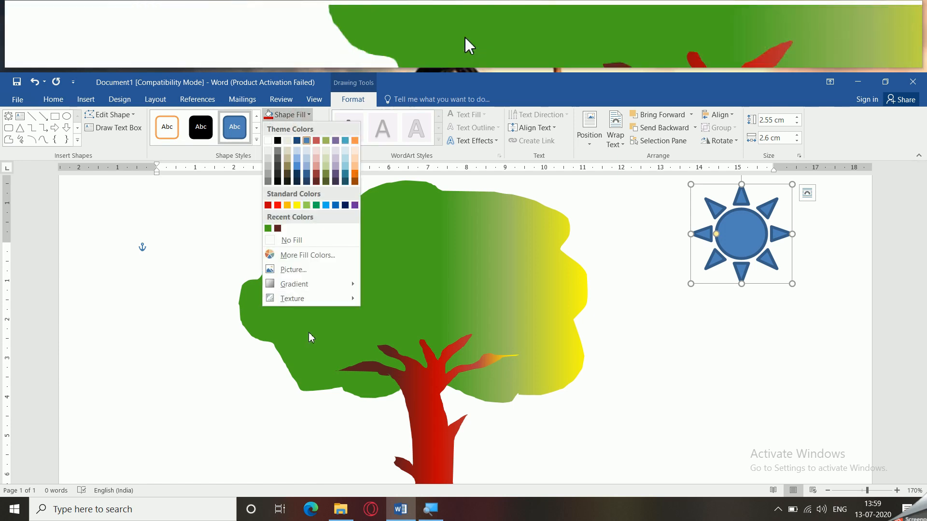
pyautogui.moveTo(304, 284)
pyautogui.click(404, 484)
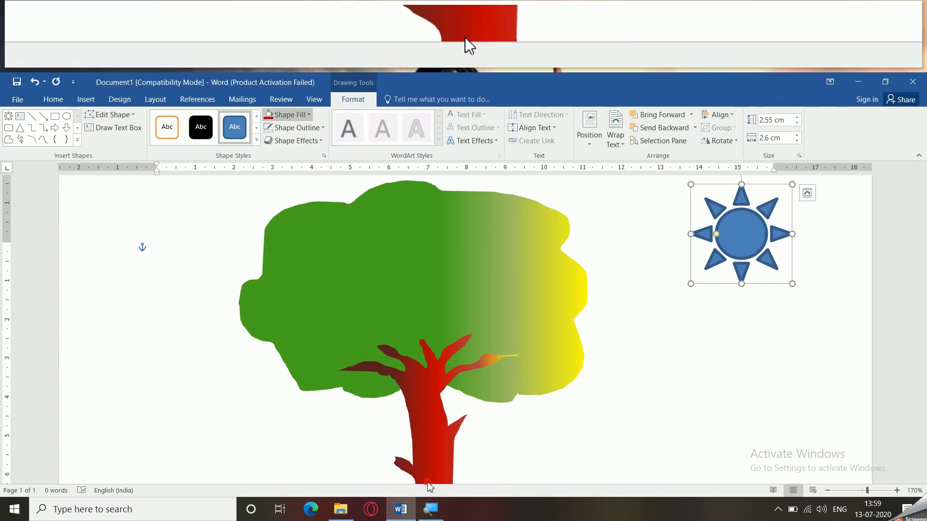
pyautogui.click(794, 261)
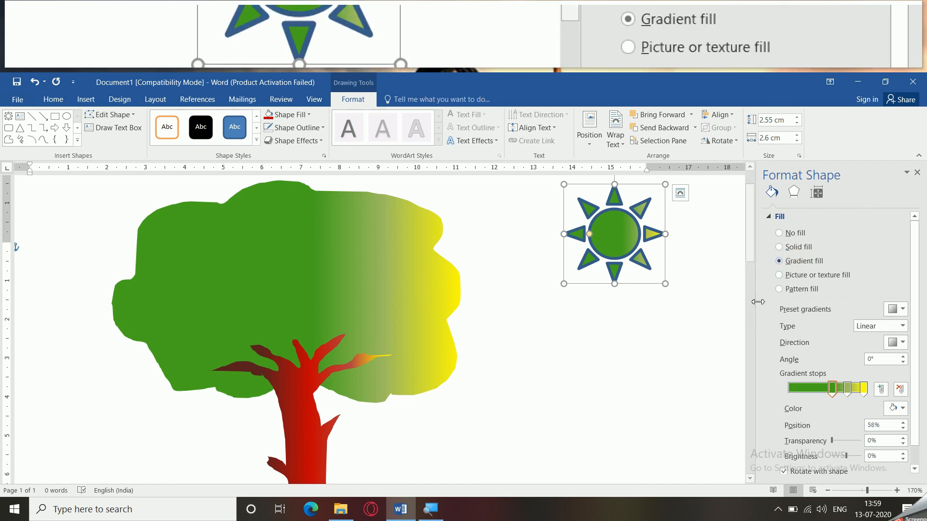
pyautogui.click(898, 310)
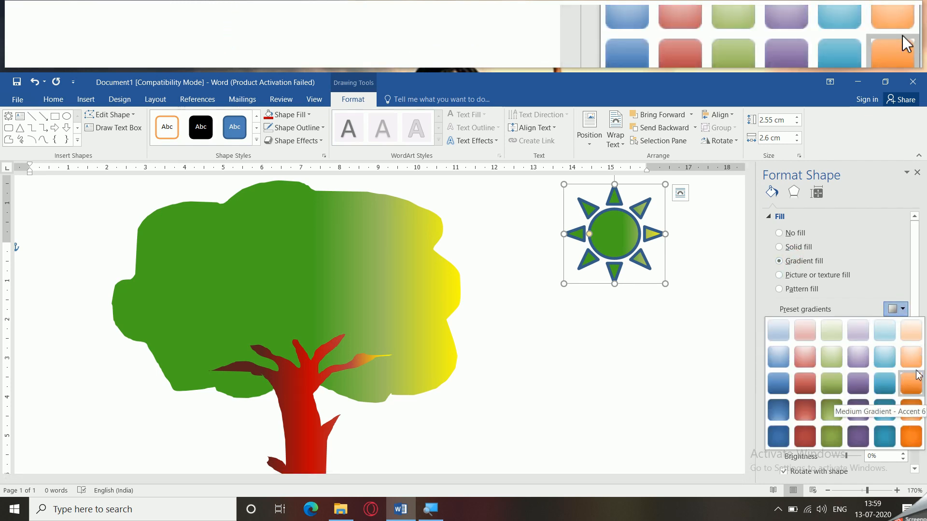
pyautogui.click(910, 390)
# - Keep the sun's gradient type Radial and make it radiate from the center
pyautogui.click(863, 389)
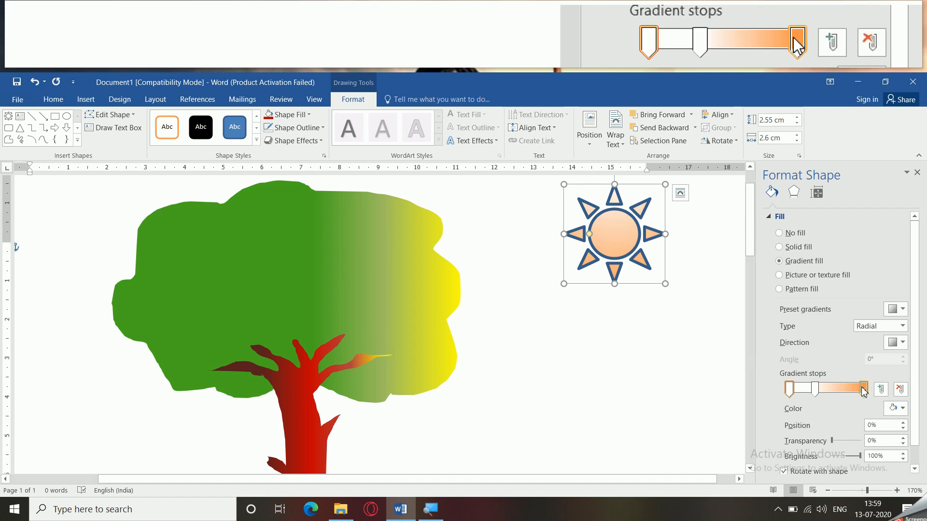
pyautogui.click(902, 327)
pyautogui.click(873, 353)
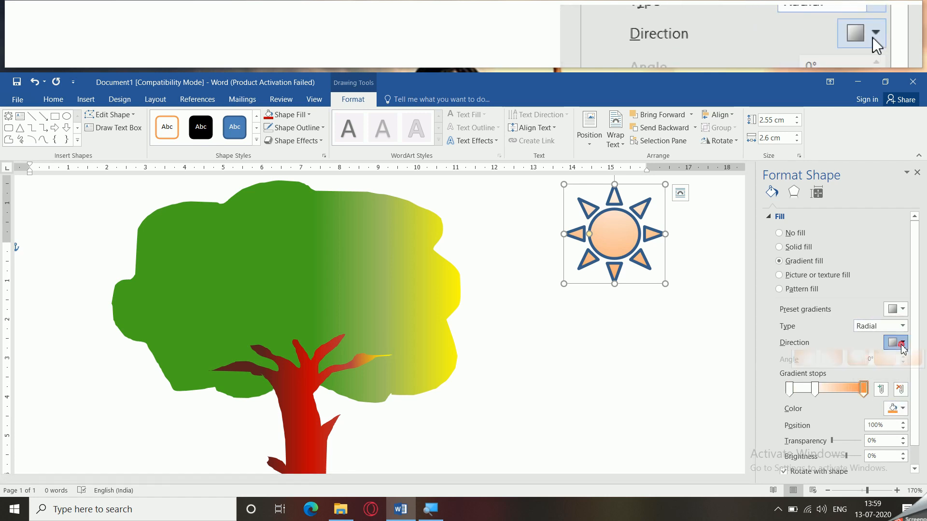
pyautogui.click(893, 342)
pyautogui.click(863, 370)
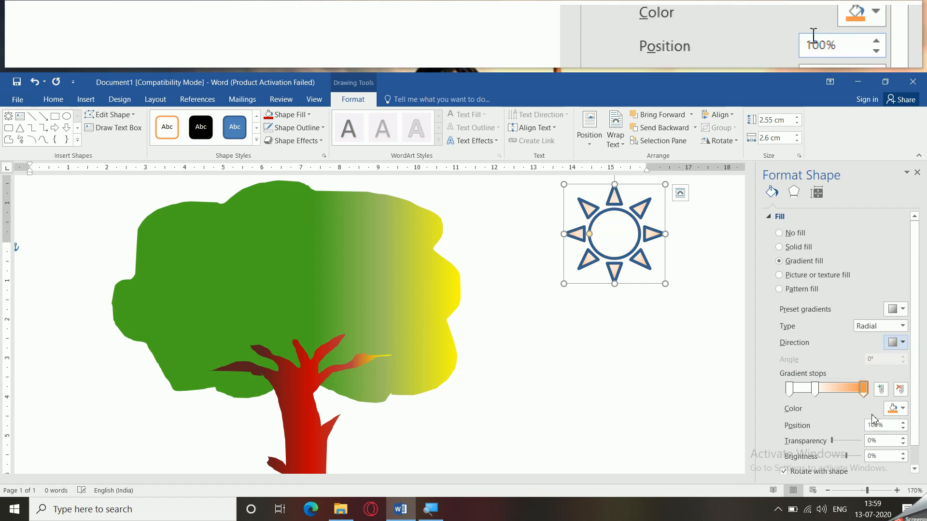
# - Set the sun's first gradient stop to standard yellow
pyautogui.click(790, 390)
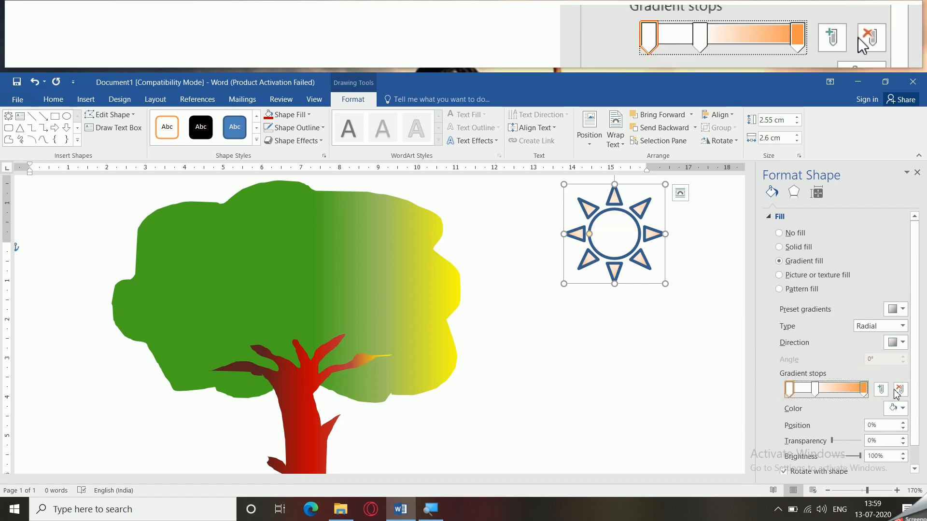
pyautogui.click(897, 409)
pyautogui.click(862, 363)
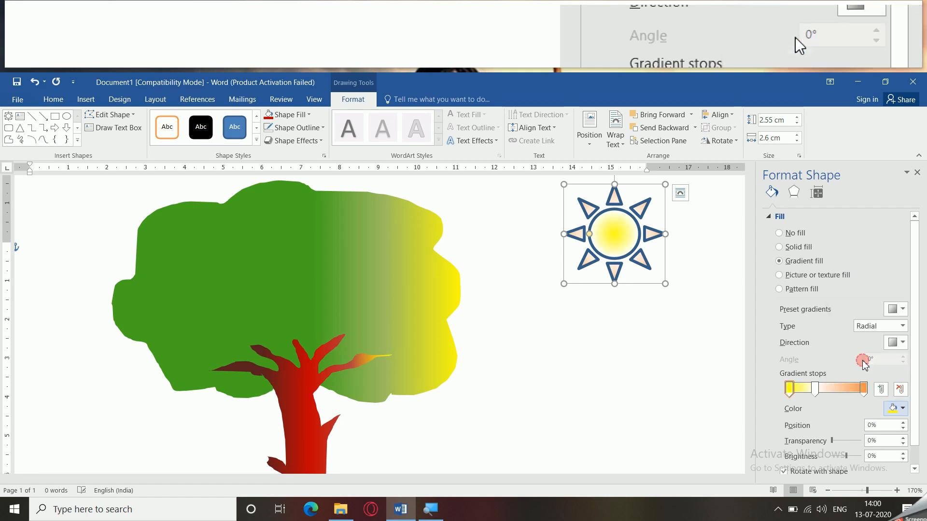
# - Move the sun's middle gradient stop to 47% and color it the theme orange with -25% brightness
pyautogui.moveTo(821, 391); pyautogui.dragTo(825, 392)
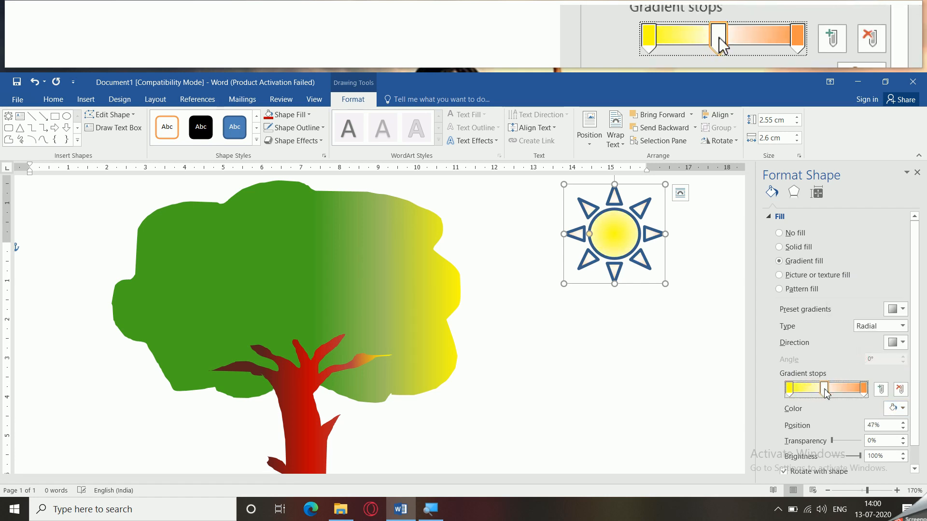
pyautogui.click(898, 408)
pyautogui.click(920, 332)
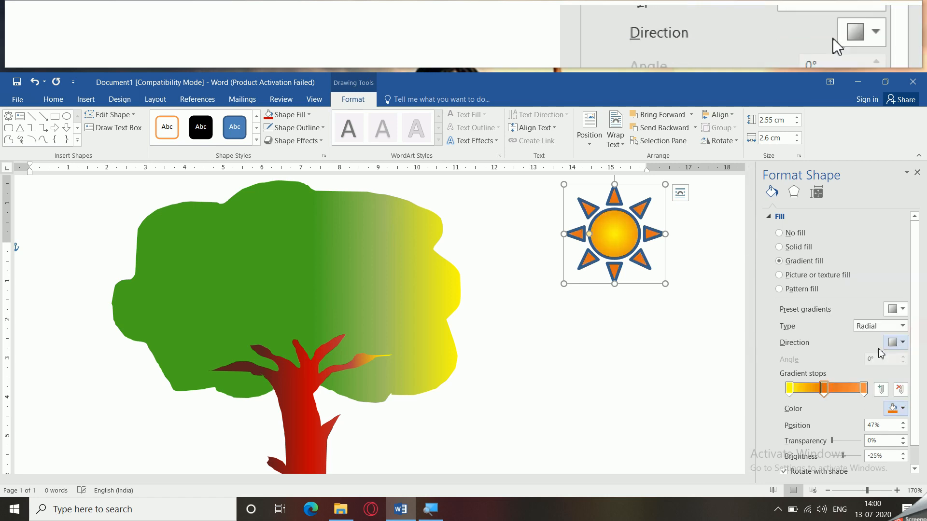
# - Set the sun's last gradient stop at 100% to standard red
pyautogui.click(824, 390)
pyautogui.click(903, 409)
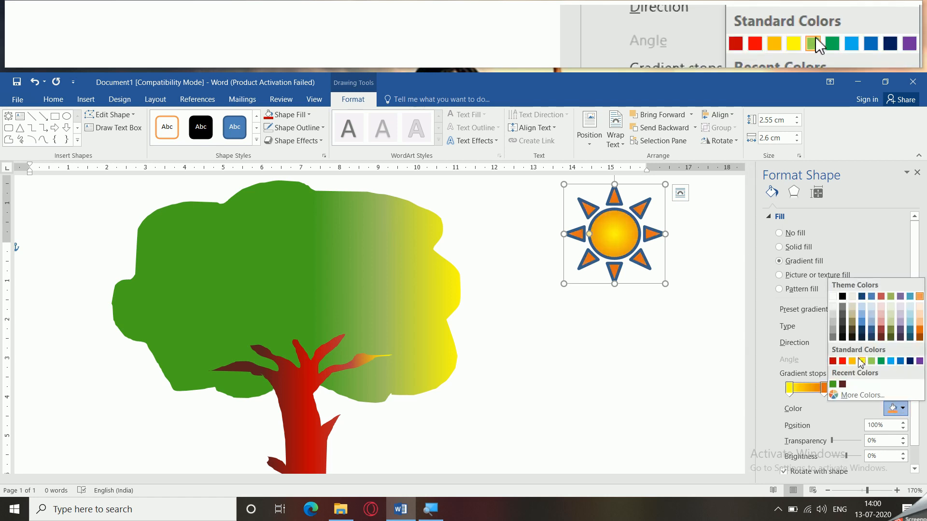
pyautogui.click(842, 362)
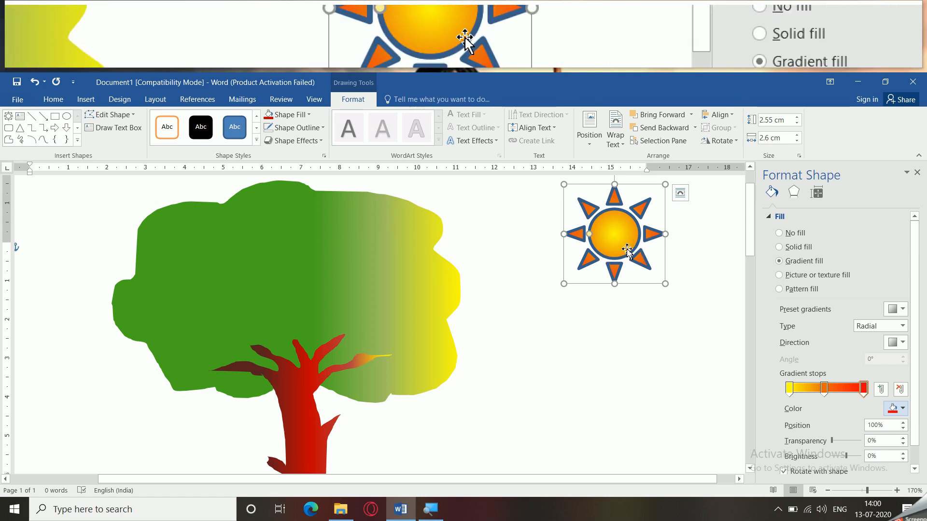
# - Remove the sun's outline, deselect it and review the whole drawing
pyautogui.click(269, 129)
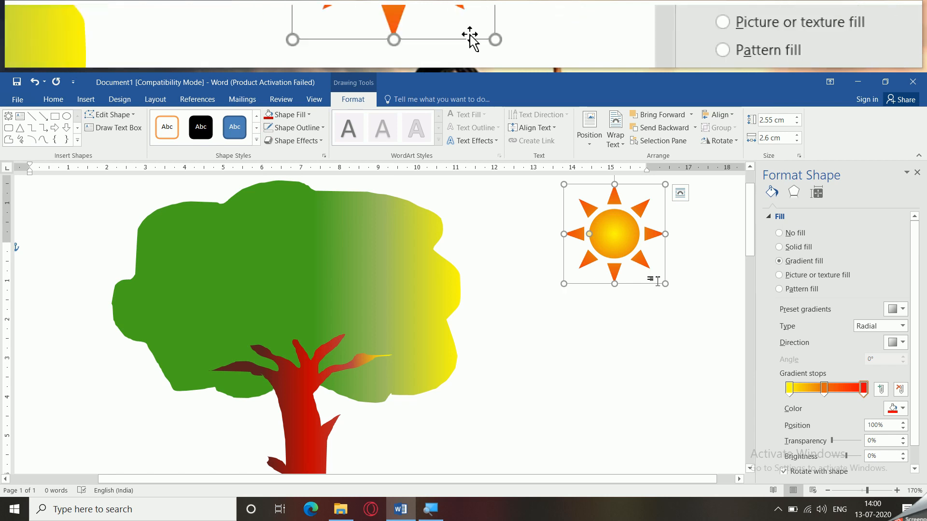
pyautogui.click(584, 319)
pyautogui.scroll(-5, 558, 321)
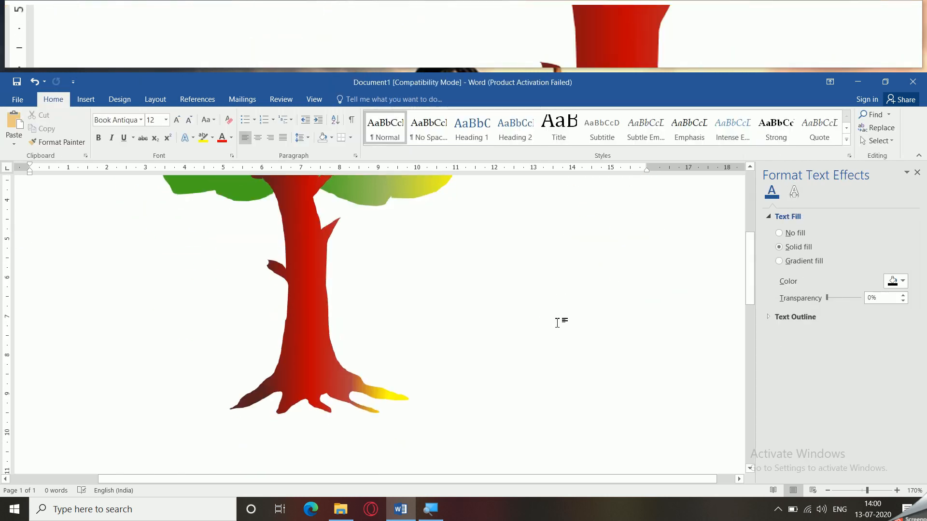
pyautogui.scroll(6, 557, 322)
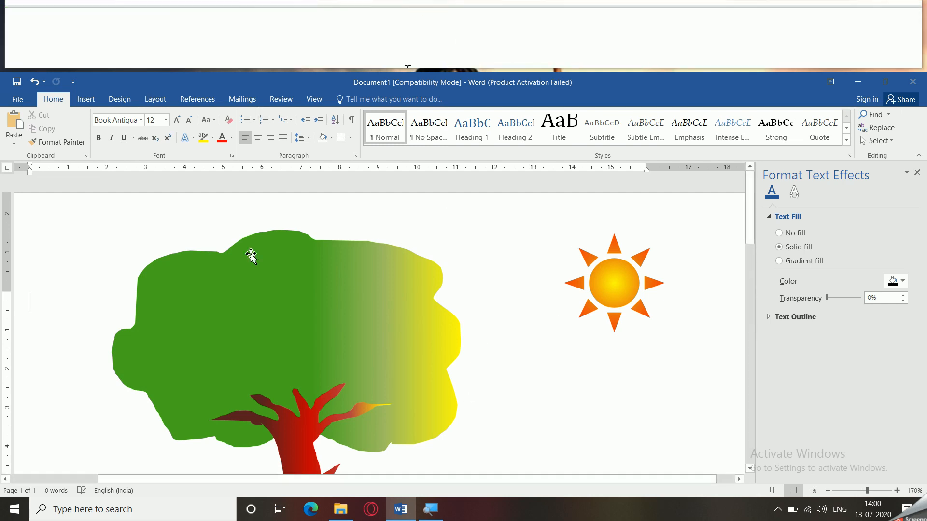
pyautogui.click(84, 103)
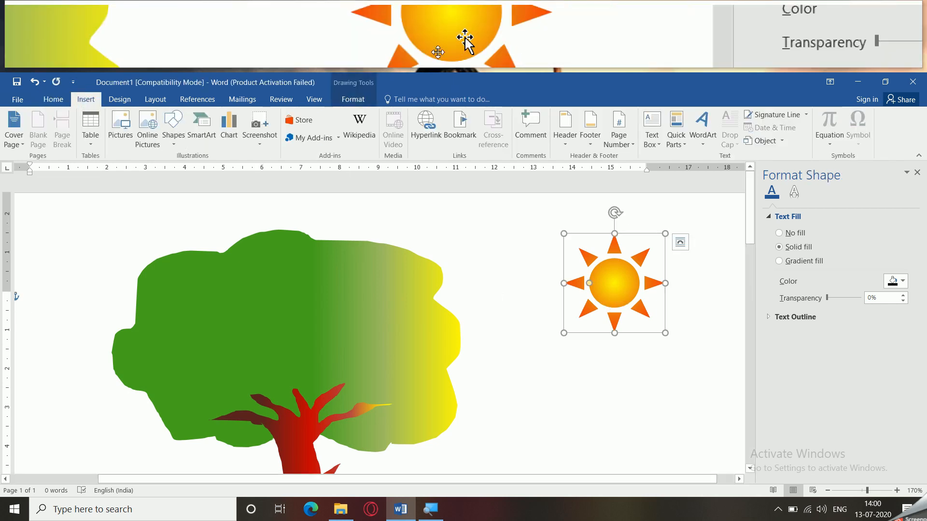
pyautogui.click(621, 296)
pyautogui.click(354, 100)
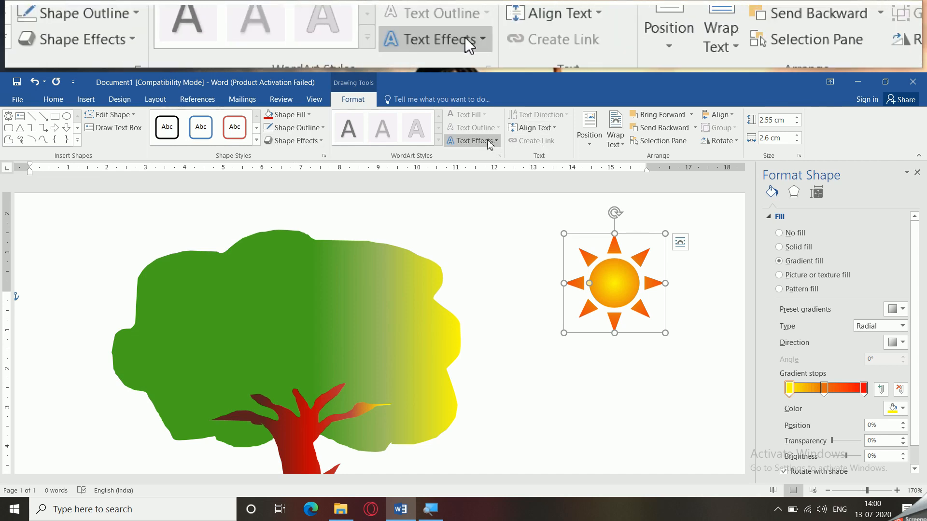
pyautogui.click(493, 250)
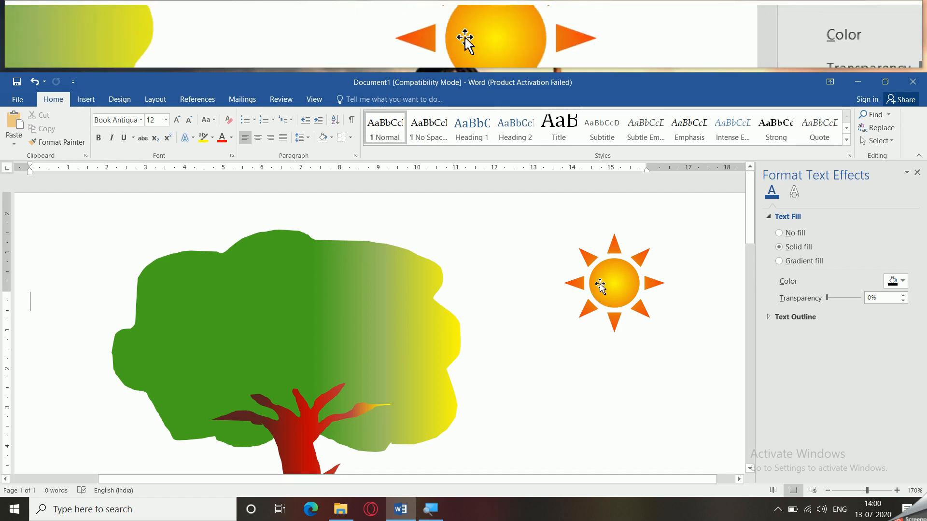
pyautogui.click(600, 285)
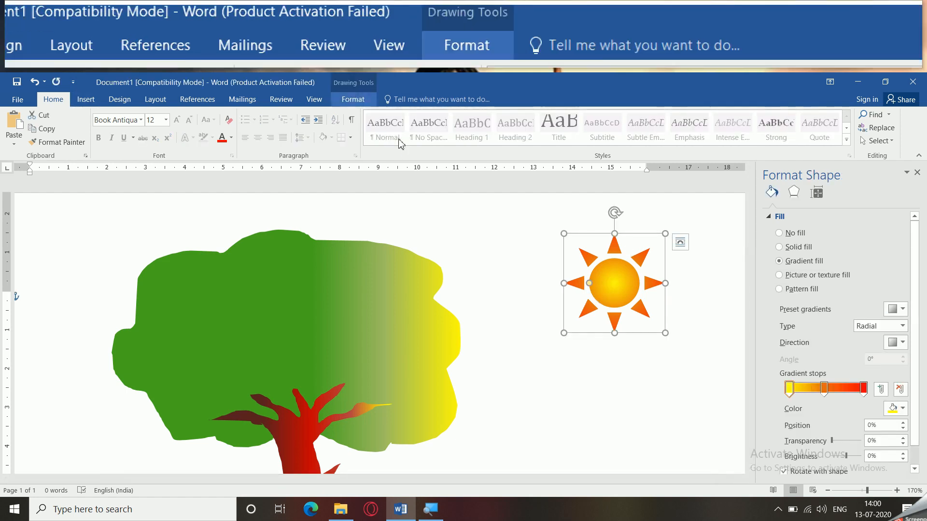
pyautogui.click(353, 99)
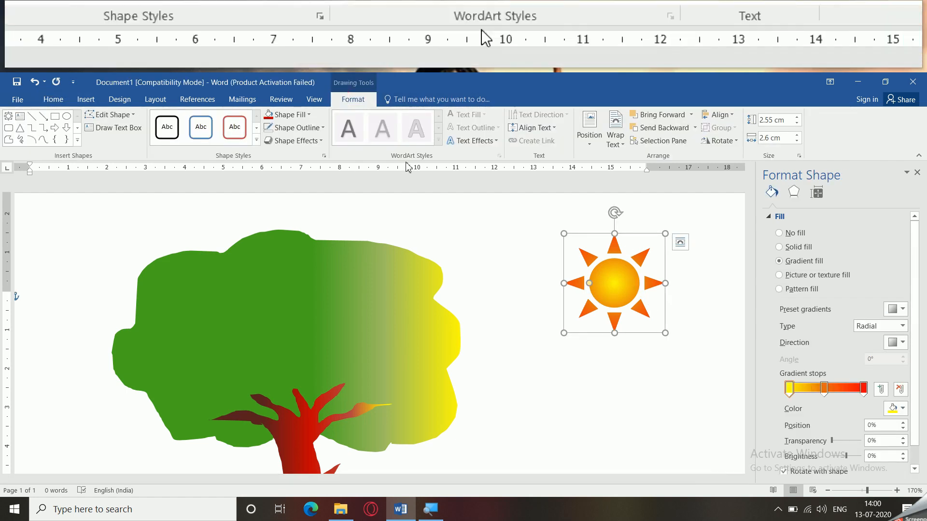
pyautogui.click(513, 358)
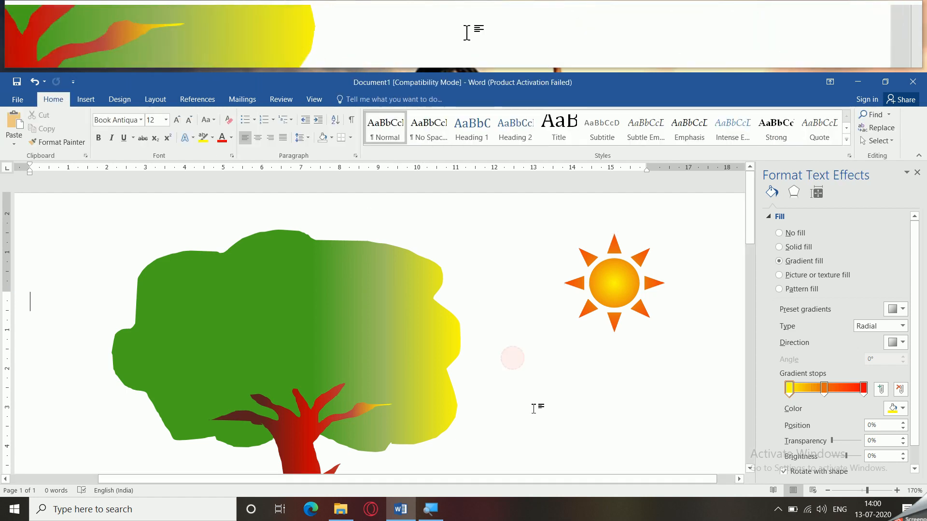
# - Draw a 32-point star about 6.65 cm by 6.64 cm below the tree and try out a different spike depth
pyautogui.scroll(-10, 534, 408)
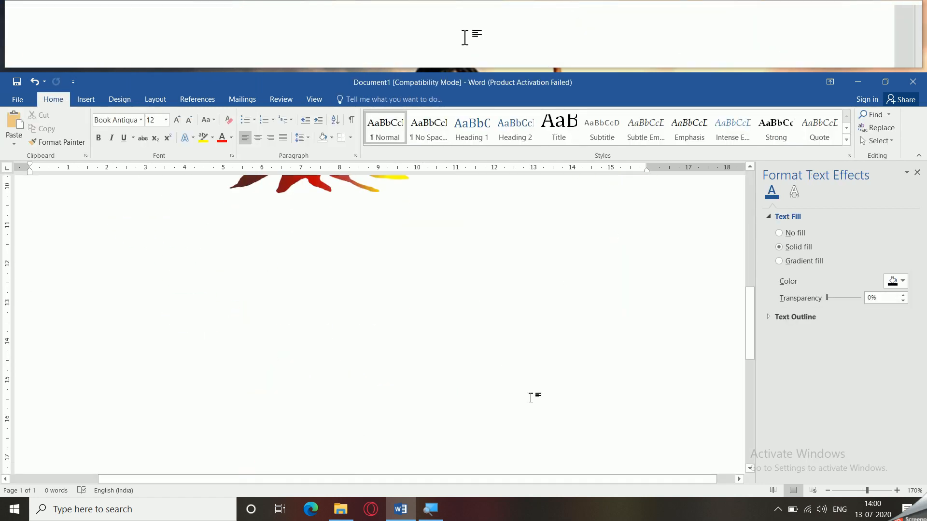
pyautogui.click(86, 99)
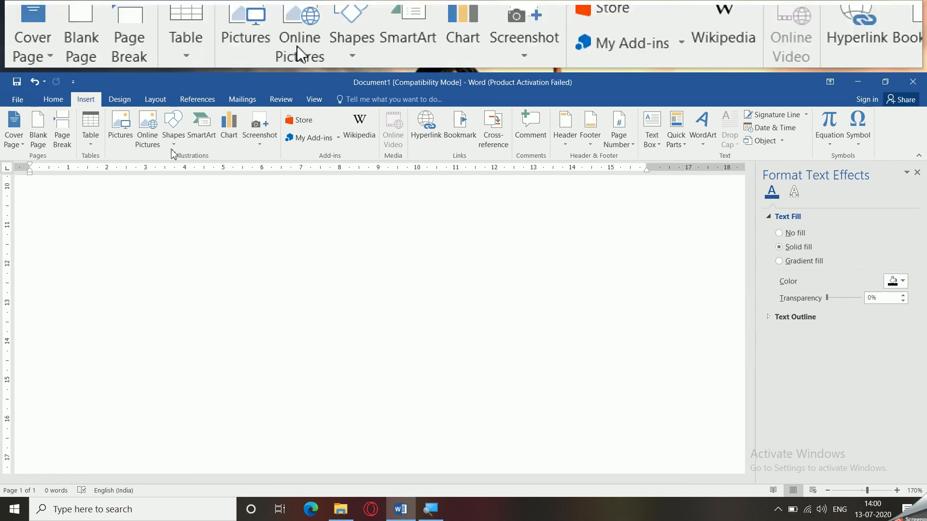
pyautogui.click(173, 127)
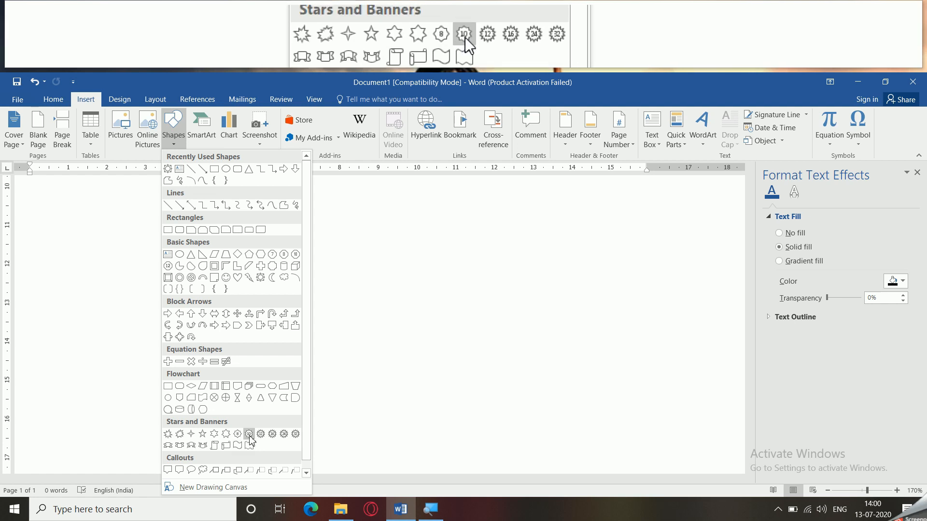
pyautogui.click(295, 434)
pyautogui.moveTo(310, 275)
pyautogui.mouseDown()
pyautogui.moveTo(422, 376)
pyautogui.moveTo(476, 457)
pyautogui.moveTo(502, 463)
pyautogui.moveTo(521, 442)
pyautogui.mouseUp()
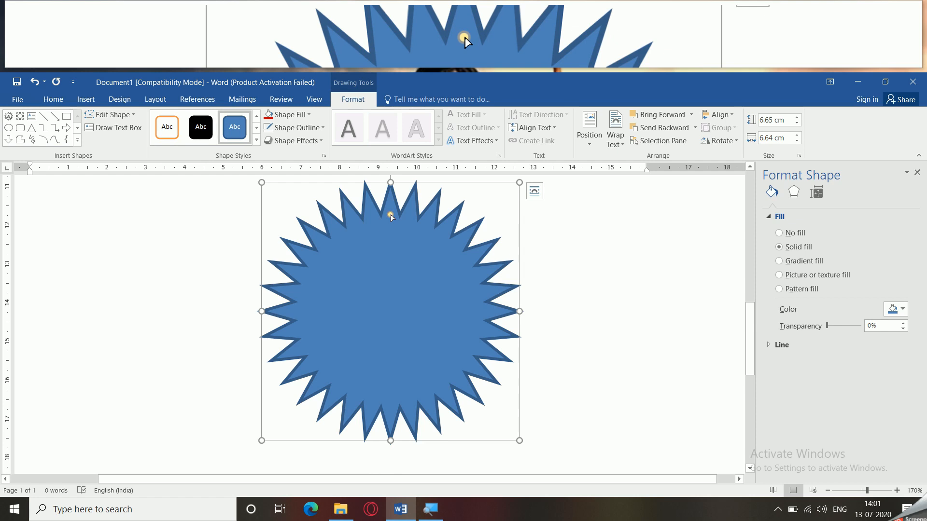
pyautogui.moveTo(393, 217); pyautogui.dragTo(401, 262)
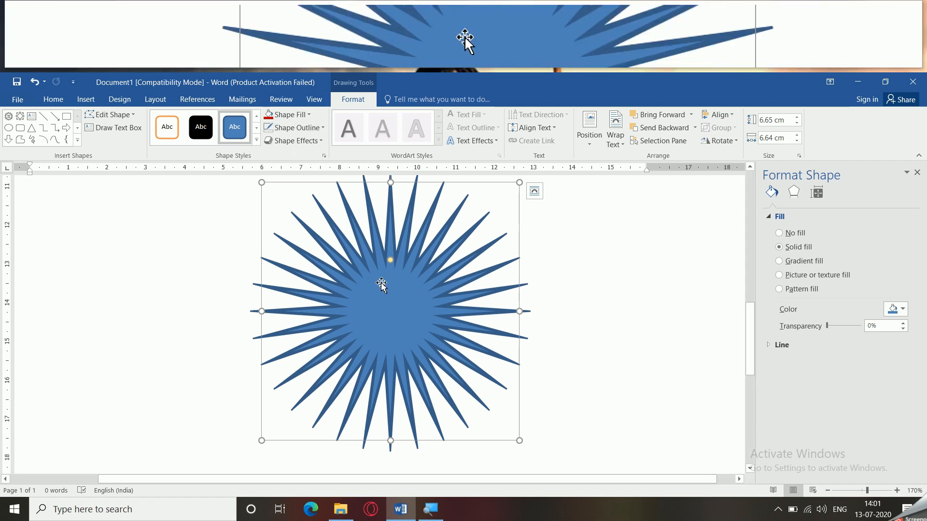
pyautogui.moveTo(392, 263); pyautogui.dragTo(392, 216)
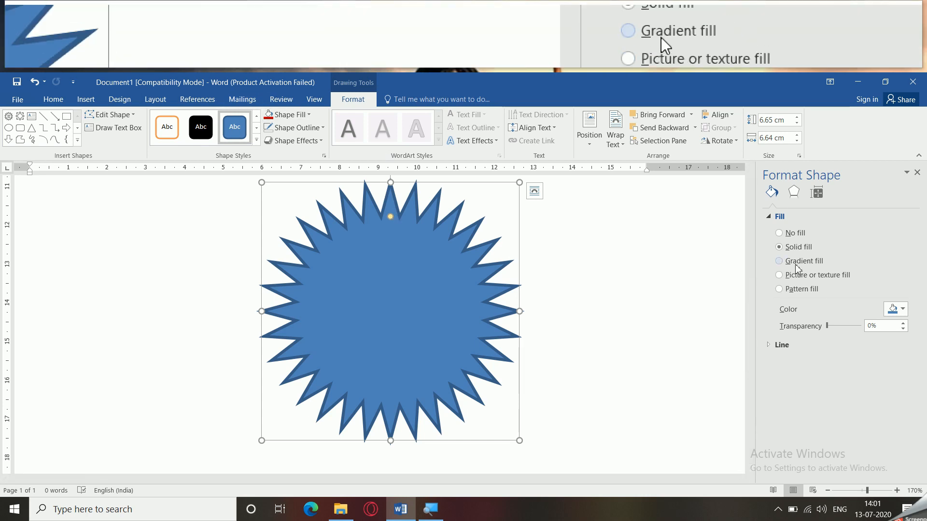
# - Fill the 32-point star with the radial yellow-orange-red gradient, remove its outline and deselect it
pyautogui.click(779, 261)
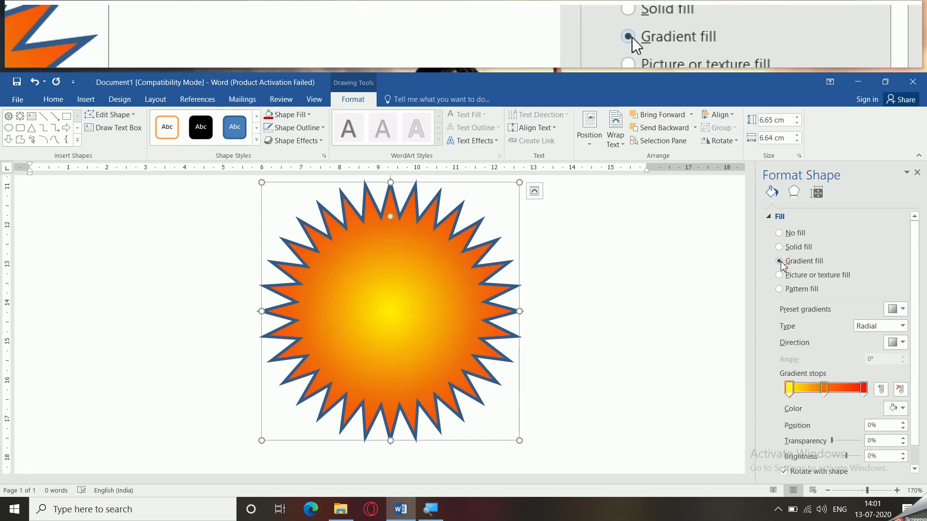
pyautogui.click(269, 128)
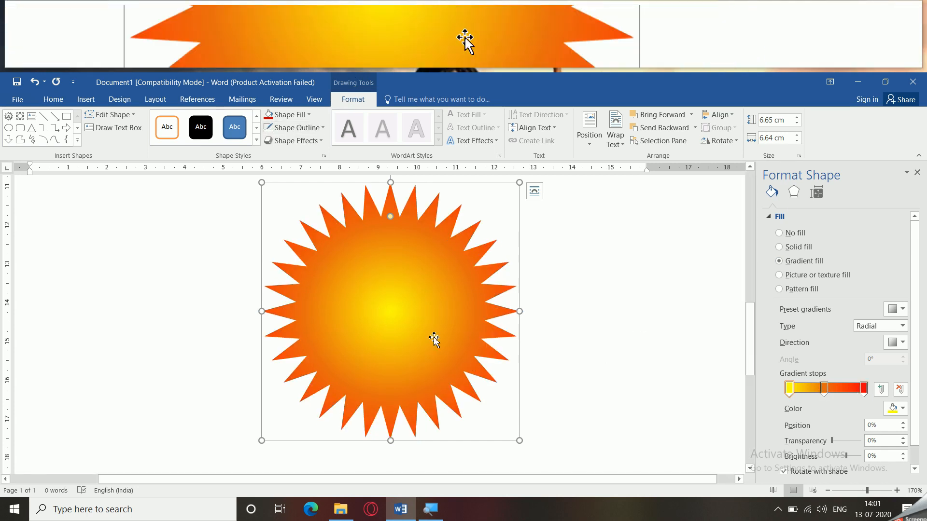
pyautogui.click(550, 329)
pyautogui.scroll(-10, 372, 334)
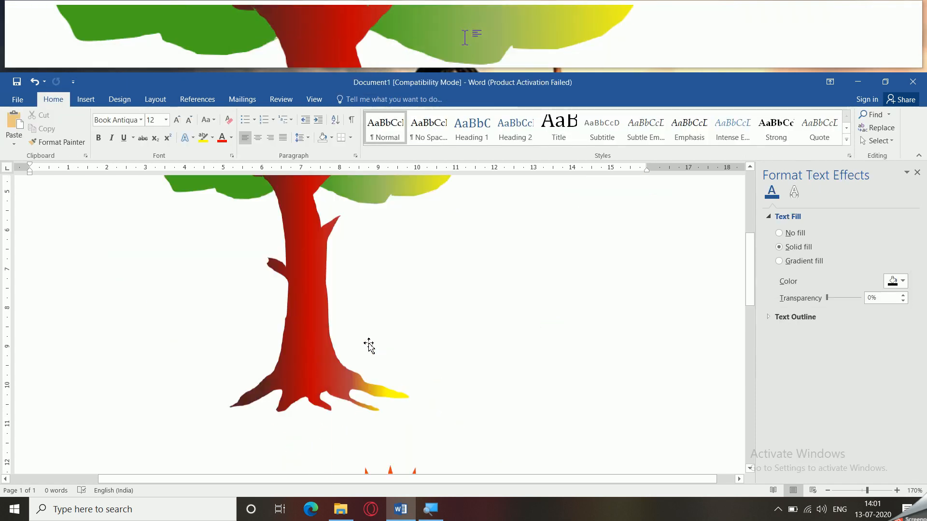
pyautogui.scroll(3, 368, 344)
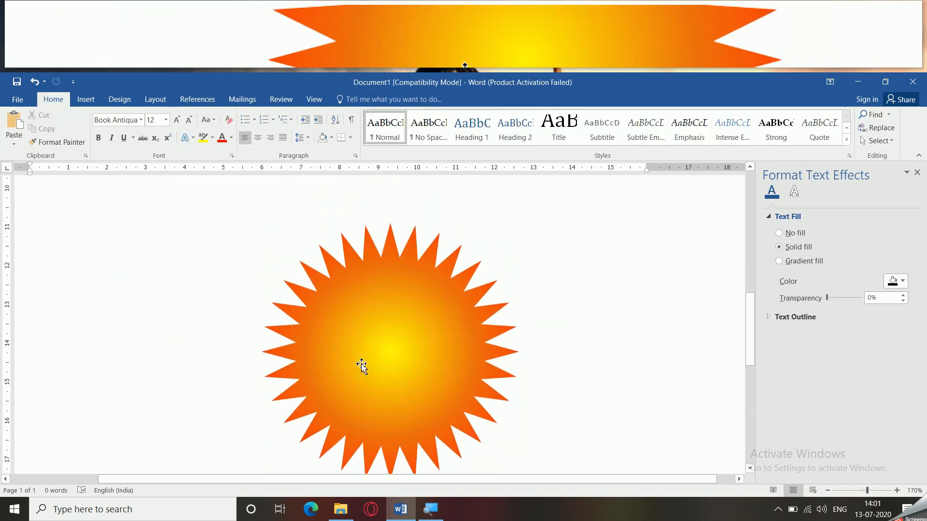
# - Add the text "Welcome" inside the 32-point star
pyautogui.rightClick(381, 348)
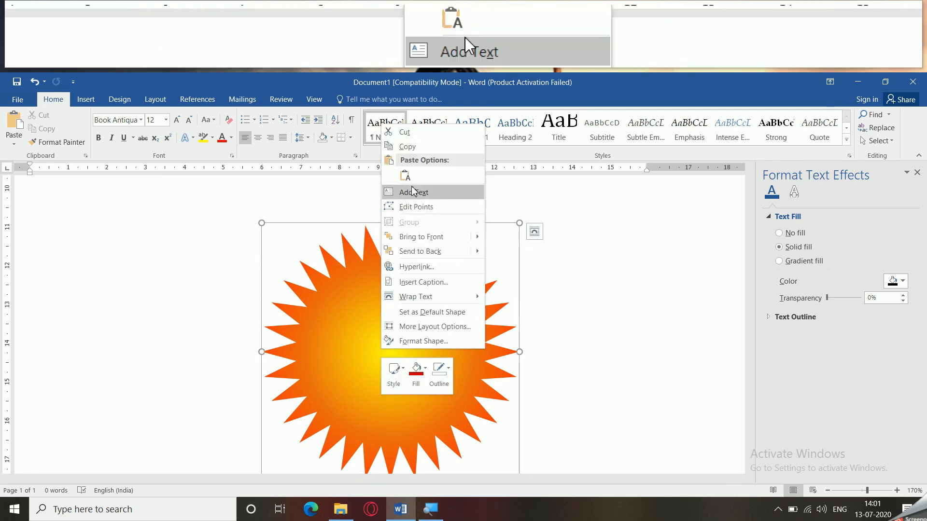
pyautogui.click(413, 193)
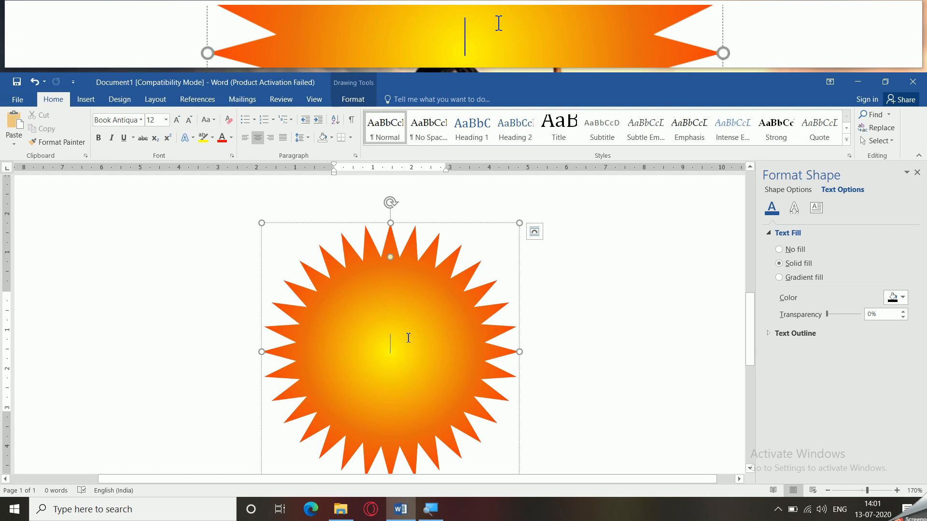
pyautogui.write('Welcom')
pyautogui.write('e')
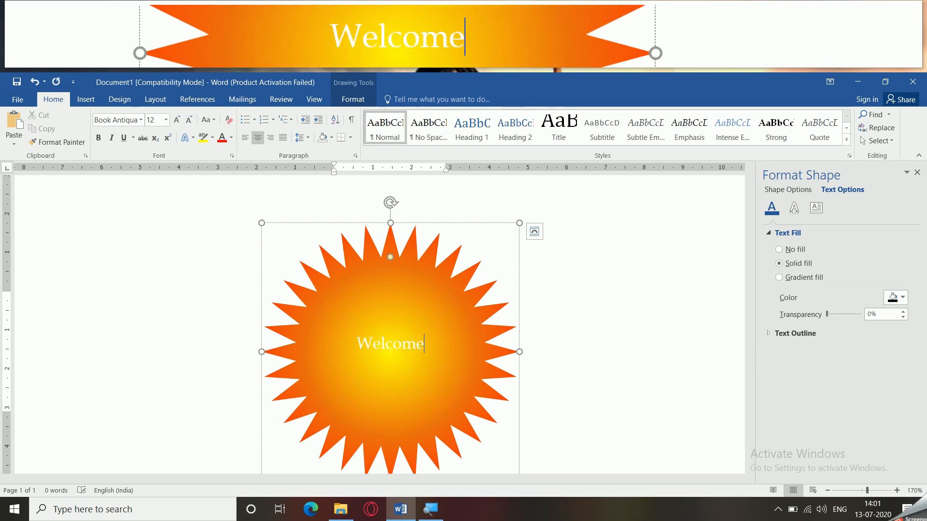
# - Format the "Welcome" text in the star as bold, red and 18 pt so it fits on one line
pyautogui.moveTo(428, 344); pyautogui.dragTo(356, 344)
pyautogui.click(99, 139)
pyautogui.click(221, 138)
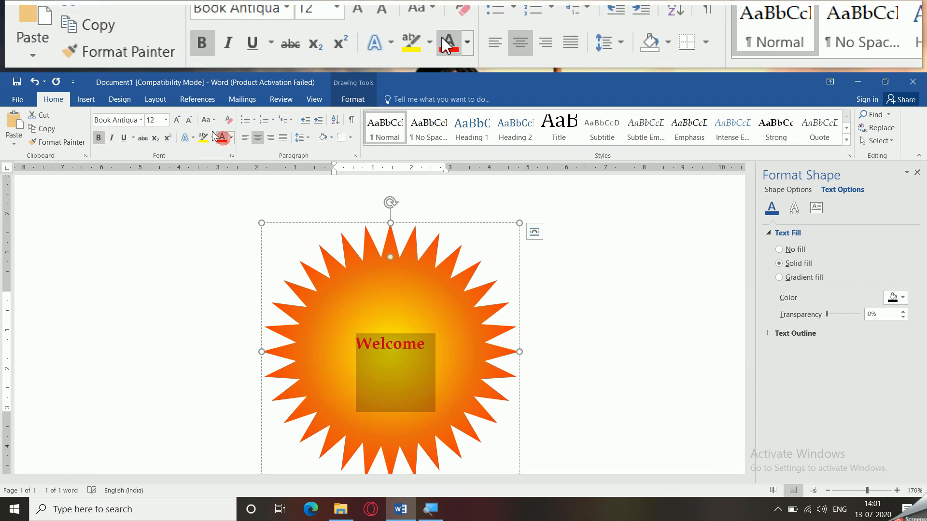
pyautogui.click(178, 121)
pyautogui.click(177, 121)
pyautogui.click(177, 121)
pyautogui.click(177, 121)
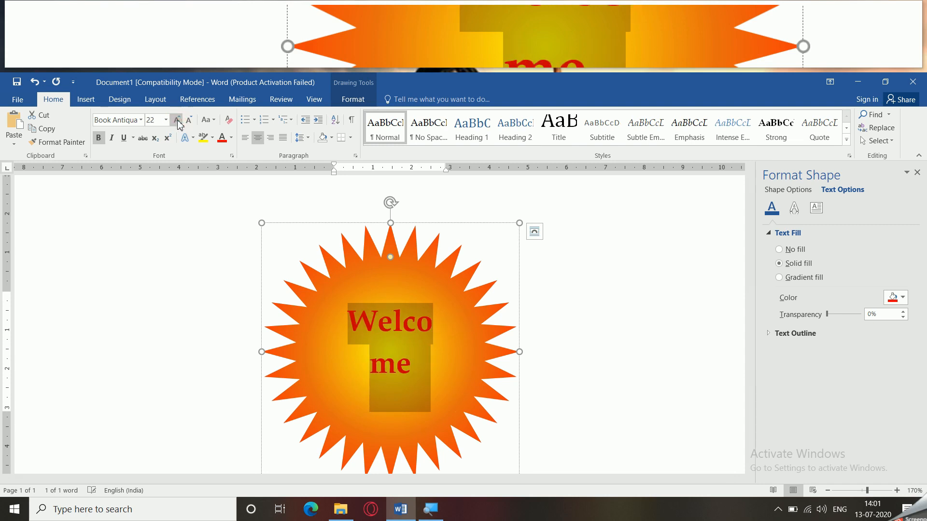
pyautogui.click(188, 120)
pyautogui.click(189, 120)
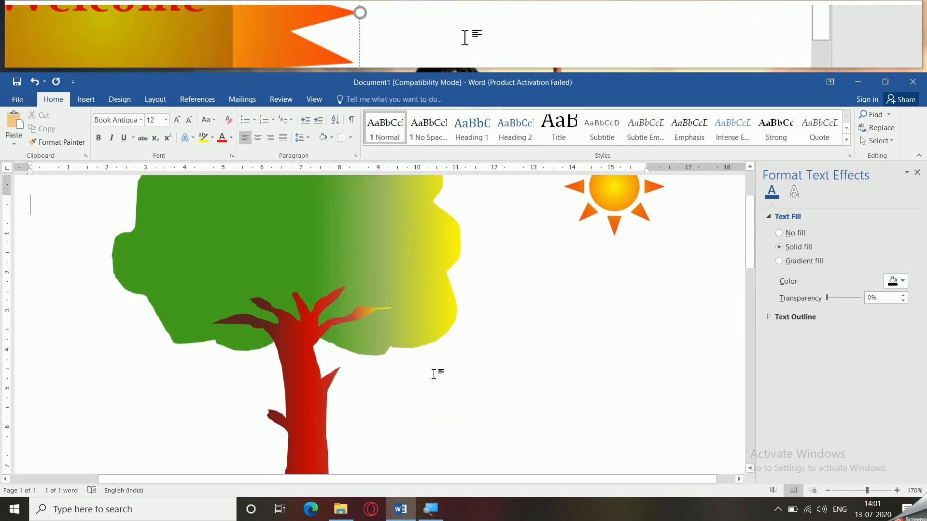
pyautogui.scroll(-8, 436, 374)
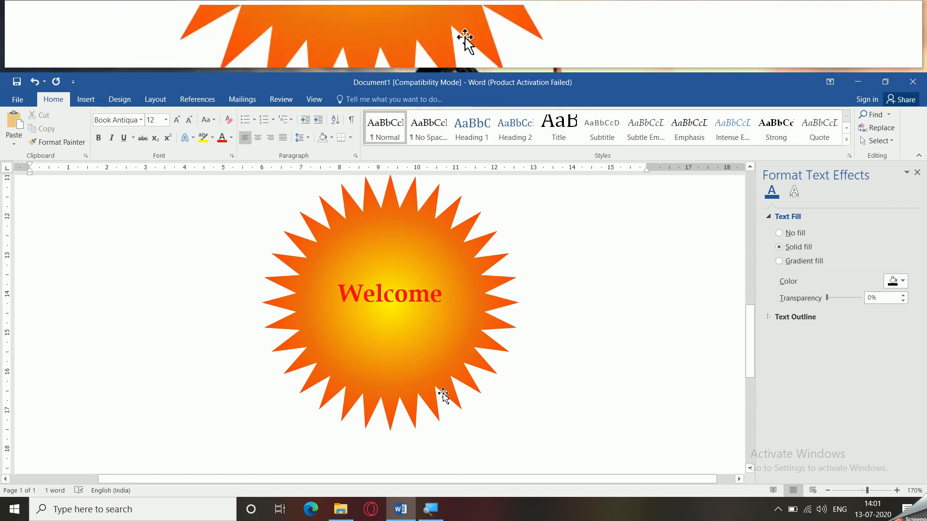
pyautogui.scroll(1, 443, 394)
pyautogui.scroll(-1, 443, 393)
pyautogui.moveTo(403, 363); pyautogui.dragTo(435, 363)
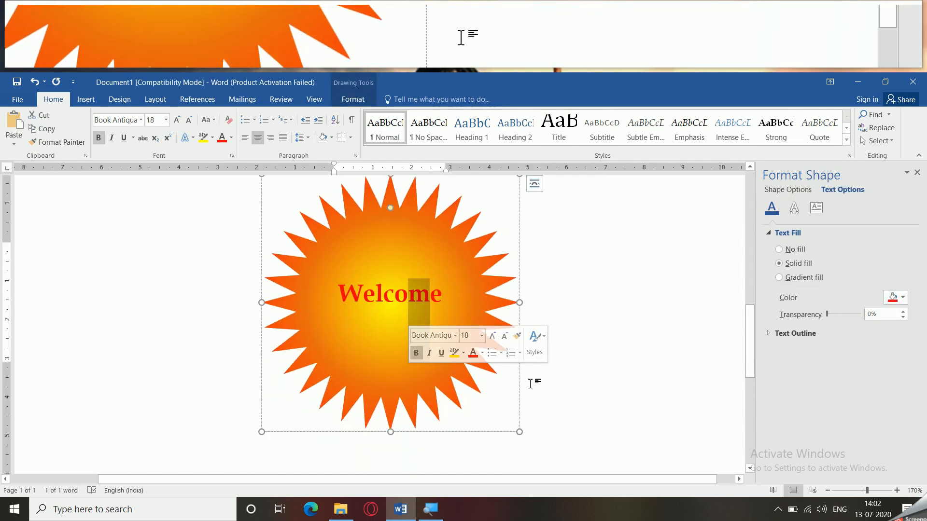
pyautogui.click(561, 386)
pyautogui.scroll(-8, 562, 387)
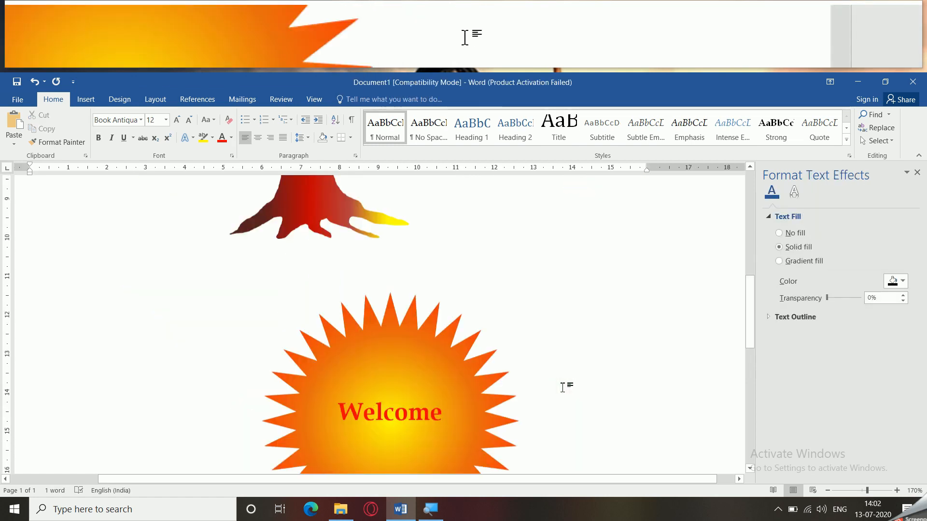
# - Try moving the Welcome star sideways across the page, undo one move and place it near the page's center
pyautogui.click(414, 346)
pyautogui.moveTo(493, 368)
pyautogui.mouseDown()
pyautogui.moveTo(388, 383)
pyautogui.moveTo(362, 362)
pyautogui.moveTo(383, 379)
pyautogui.mouseUp()
pyautogui.moveTo(313, 374); pyautogui.dragTo(651, 373)
pyautogui.hotkey('ctrl', 'z')
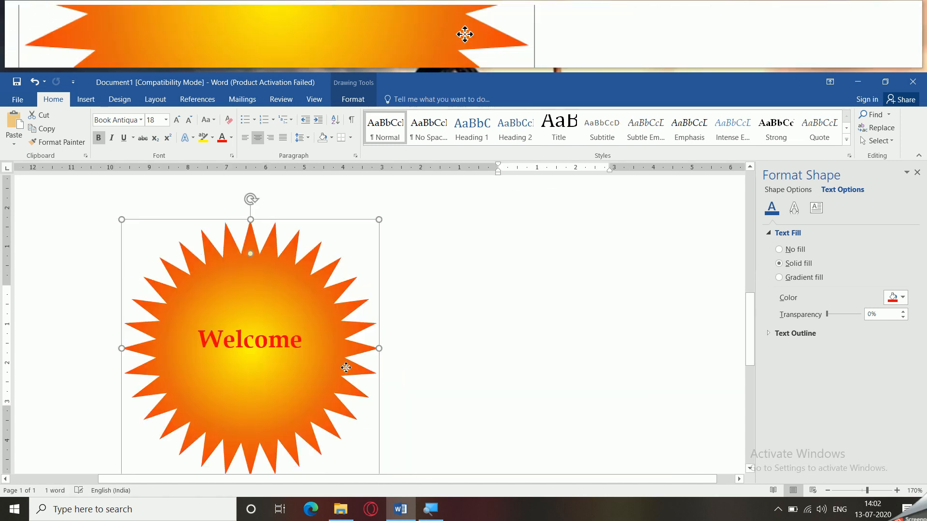
pyautogui.moveTo(352, 364); pyautogui.dragTo(507, 356)
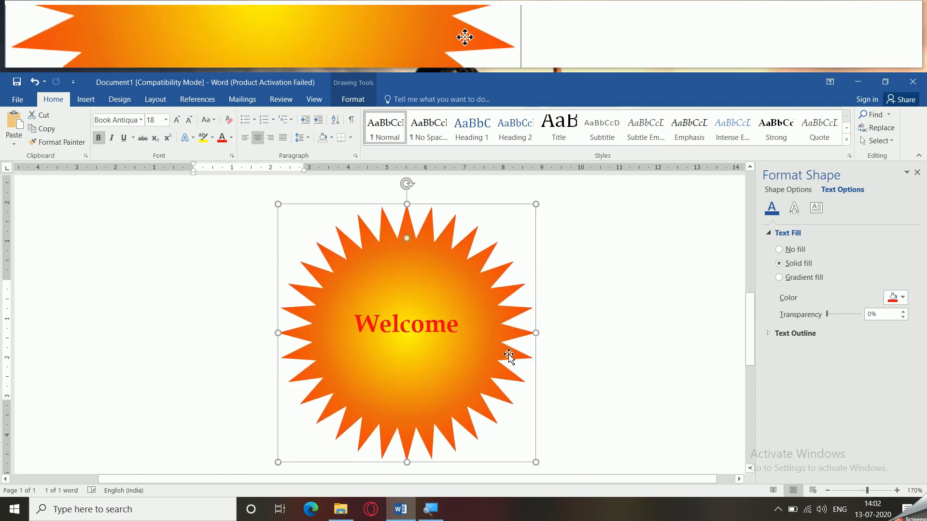
# - Set the Welcome star's text wrapping to Tight and move the star to the left part of the page below the tree
pyautogui.click(354, 100)
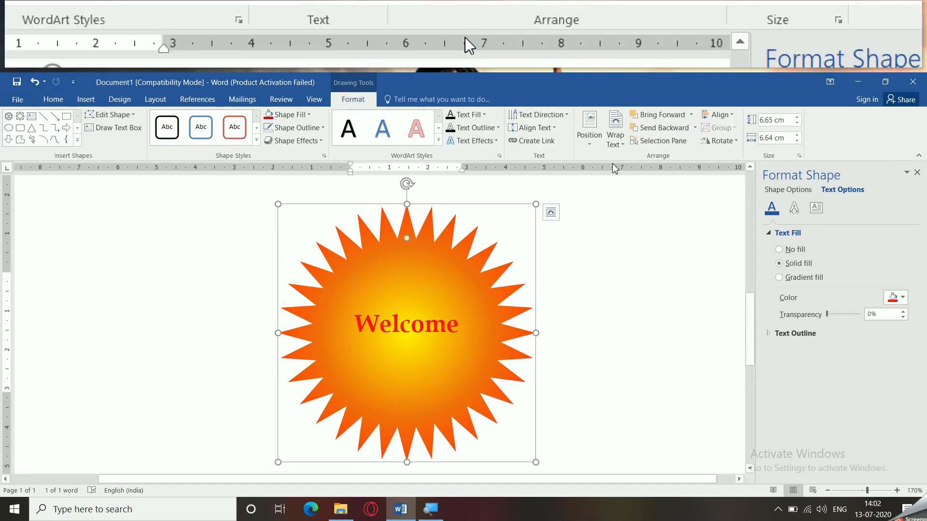
pyautogui.click(603, 143)
pyautogui.click(615, 139)
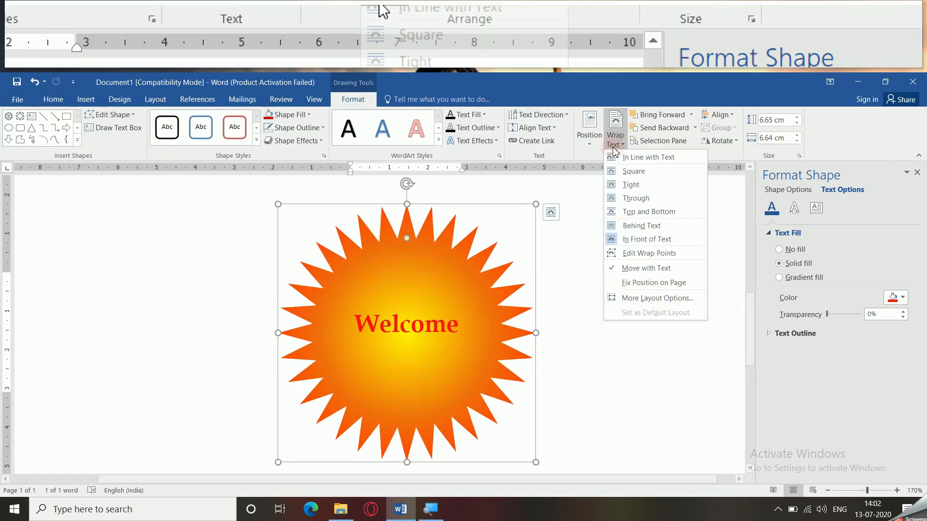
pyautogui.click(624, 191)
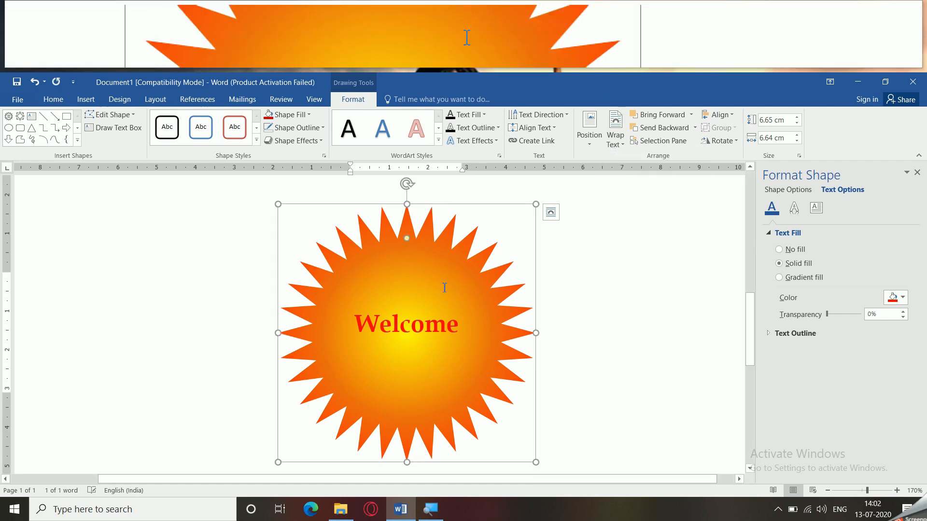
pyautogui.moveTo(430, 244); pyautogui.dragTo(182, 259)
pyautogui.moveTo(354, 206); pyautogui.dragTo(344, 223)
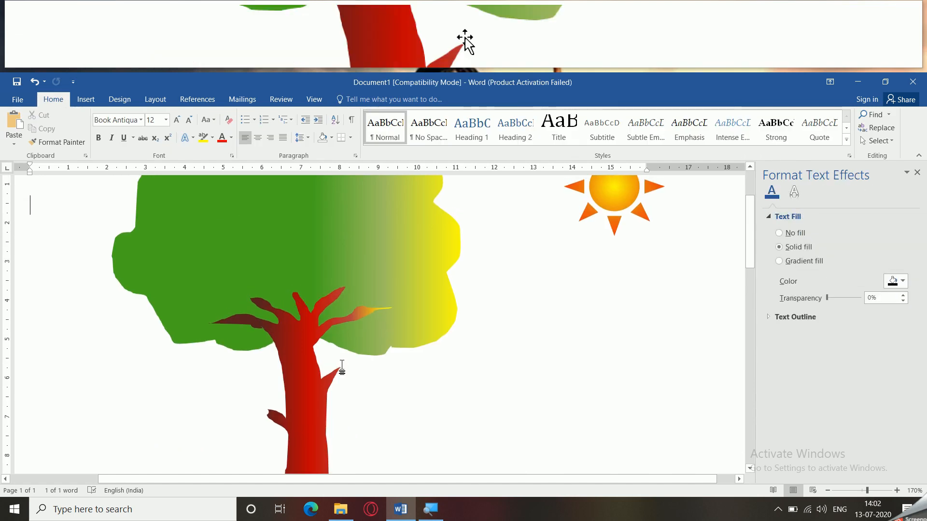
pyautogui.scroll(-10, 342, 369)
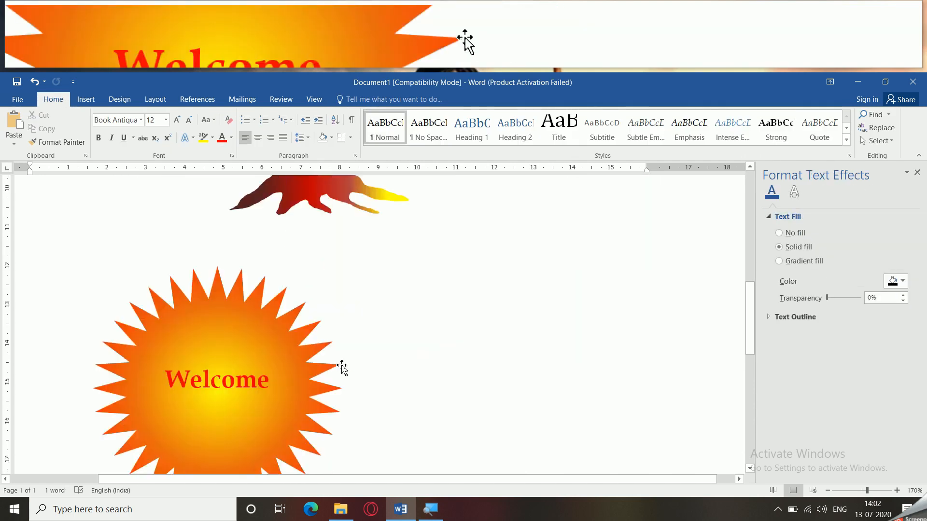